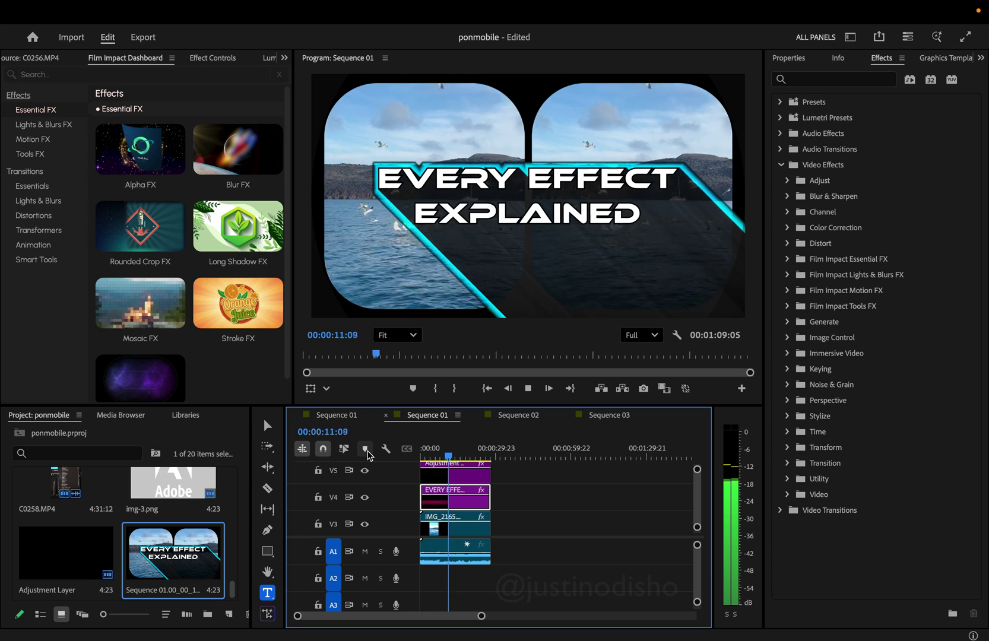
# Stop the title preview and browse the Film Impact Motion FX and Lights & Blurs FX folders
pyautogui.press('space')
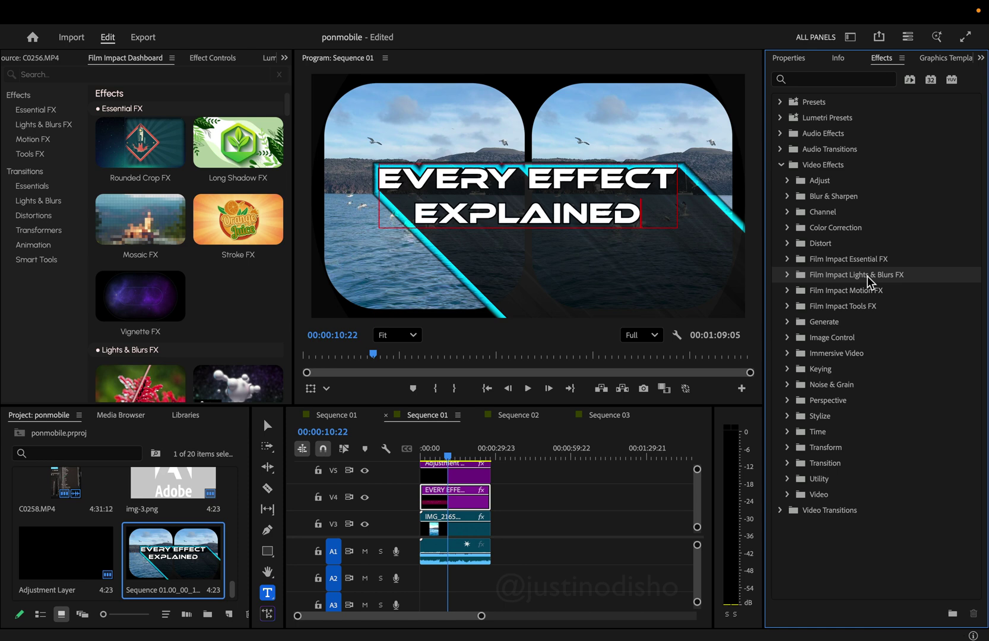
pyautogui.click(787, 291)
pyautogui.click(786, 274)
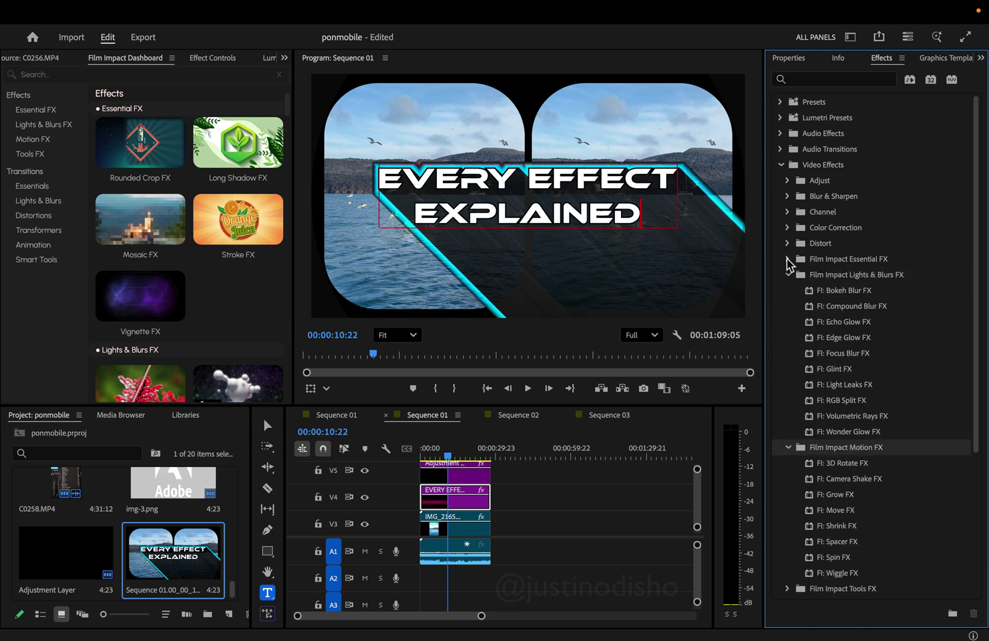
pyautogui.click(787, 274)
pyautogui.click(787, 291)
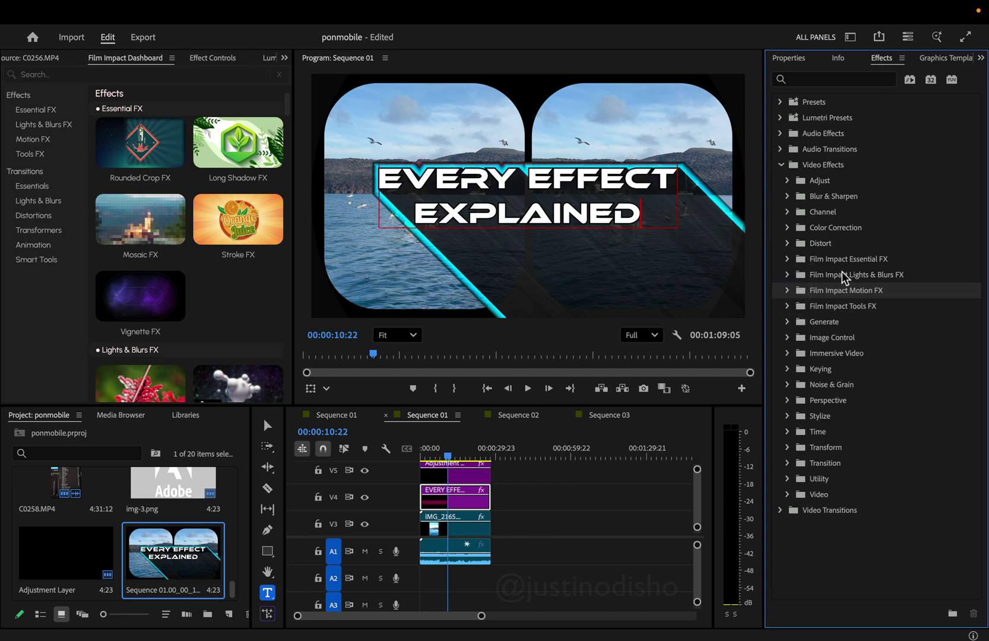
# Expand Video Transitions to reveal the Film Impact Animation folder, then bring up the Window menu
pyautogui.click(831, 310)
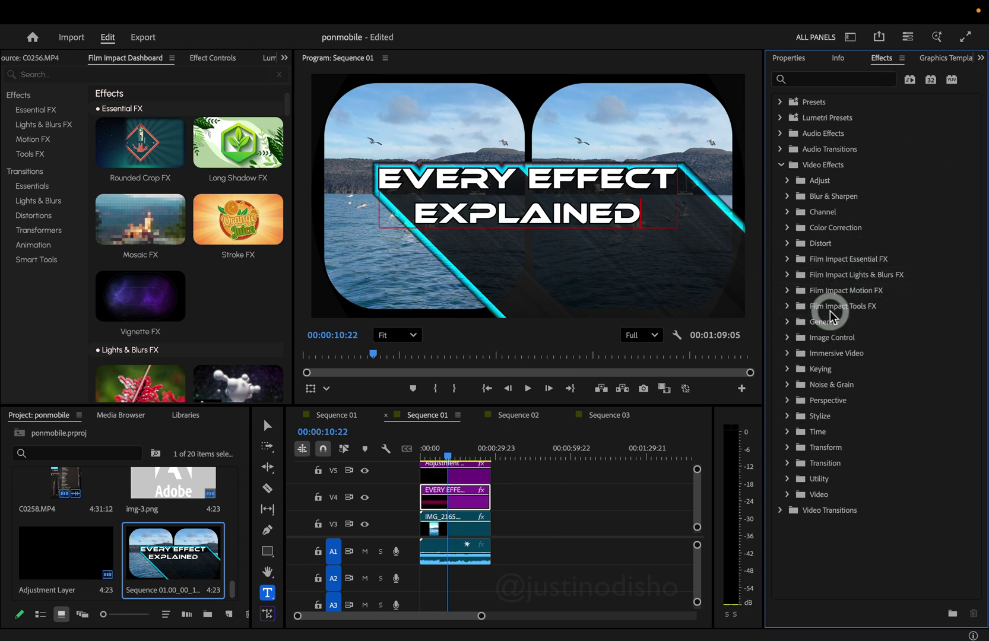
pyautogui.click(780, 511)
pyautogui.scroll(-3, 815, 474)
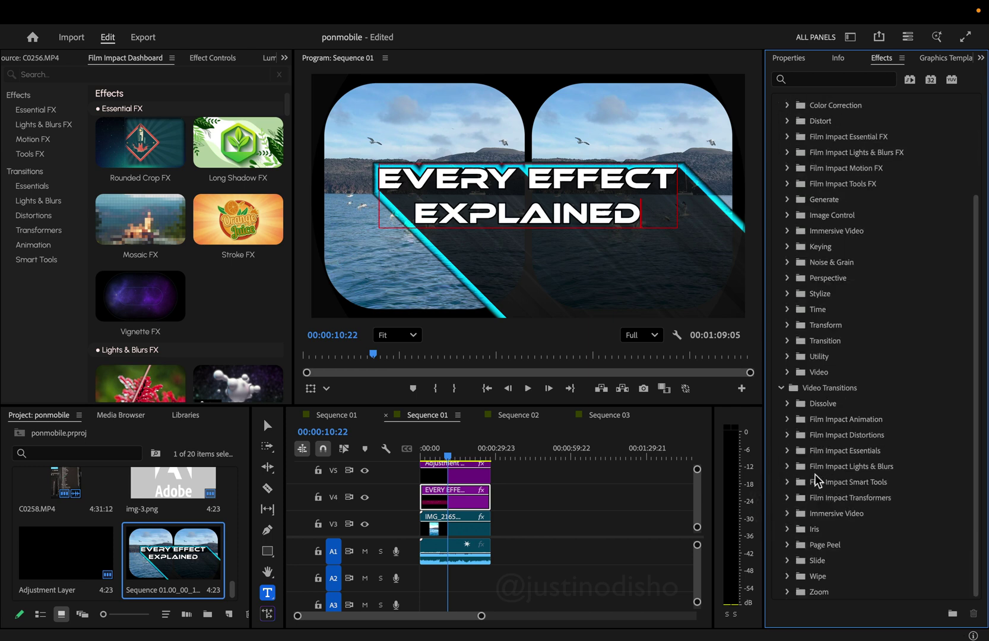
pyautogui.click(863, 421)
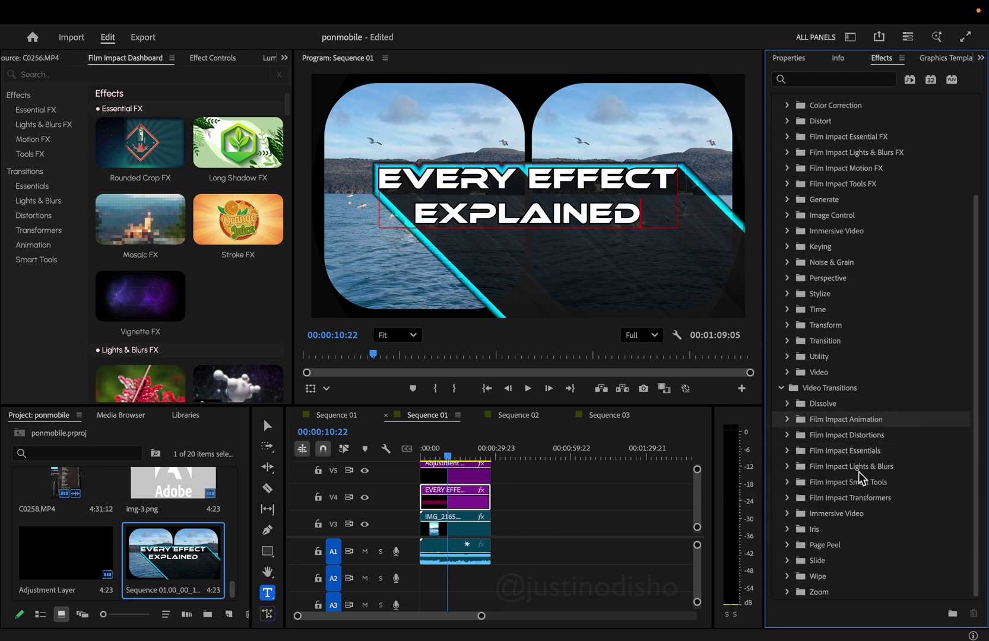
pyautogui.click(582, 12)
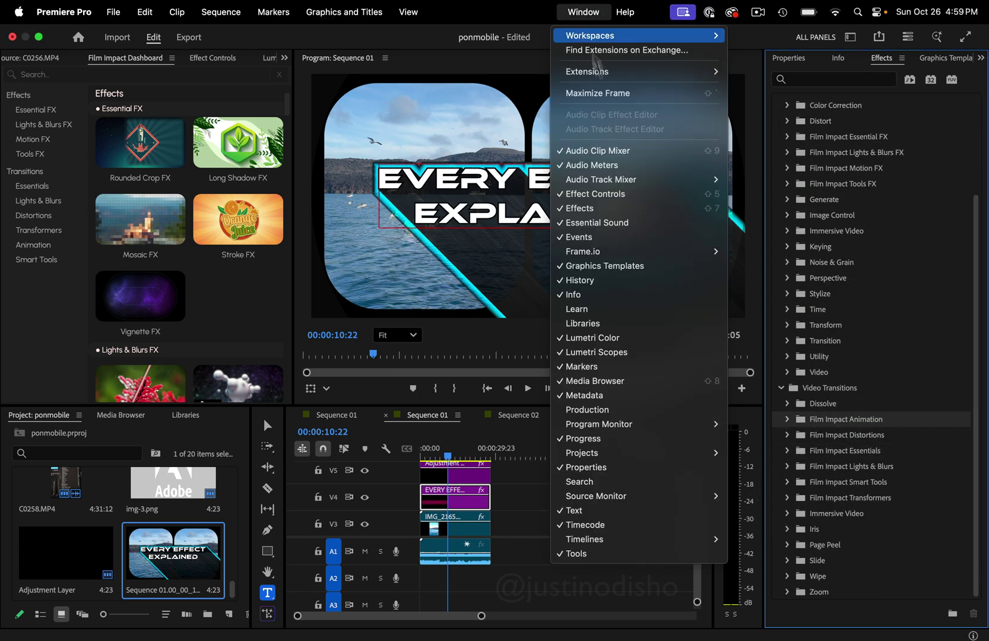
# Open the Film Impact Dashboard panel from Window > Extensions
pyautogui.moveTo(615, 82)
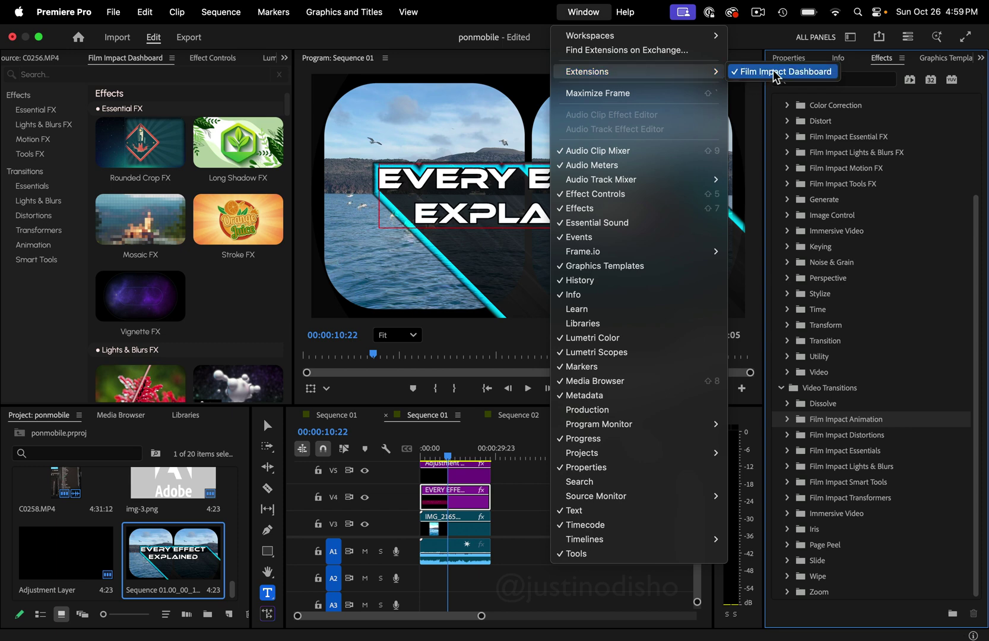
pyautogui.click(138, 62)
pyautogui.click(127, 57)
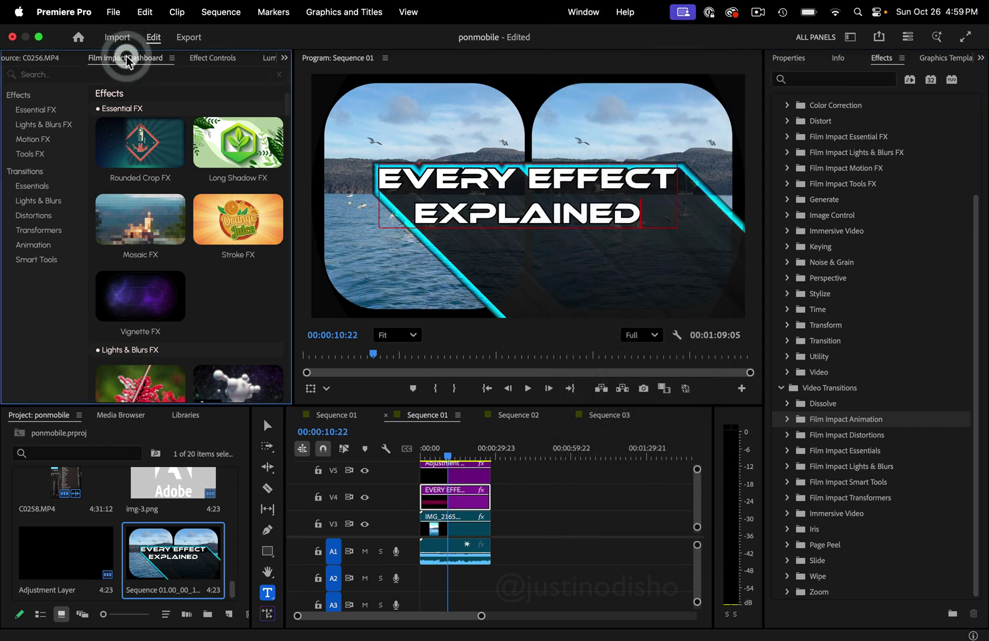
# Browse the Dashboard's Lights & Blurs FX and Essentials transitions, returning to Essential FX
pyautogui.click(39, 124)
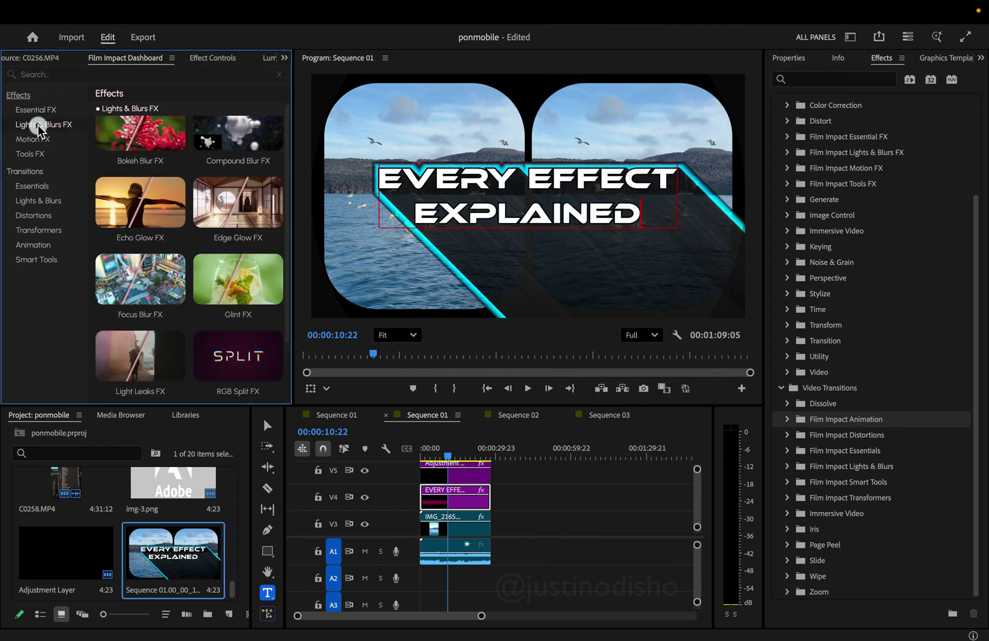
pyautogui.click(37, 109)
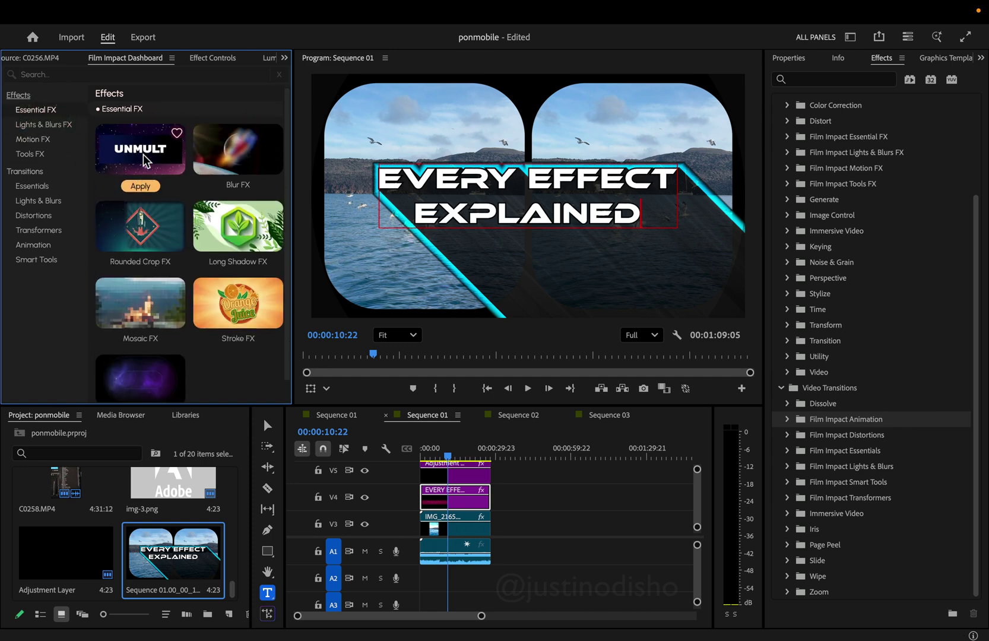
pyautogui.moveTo(248, 189)
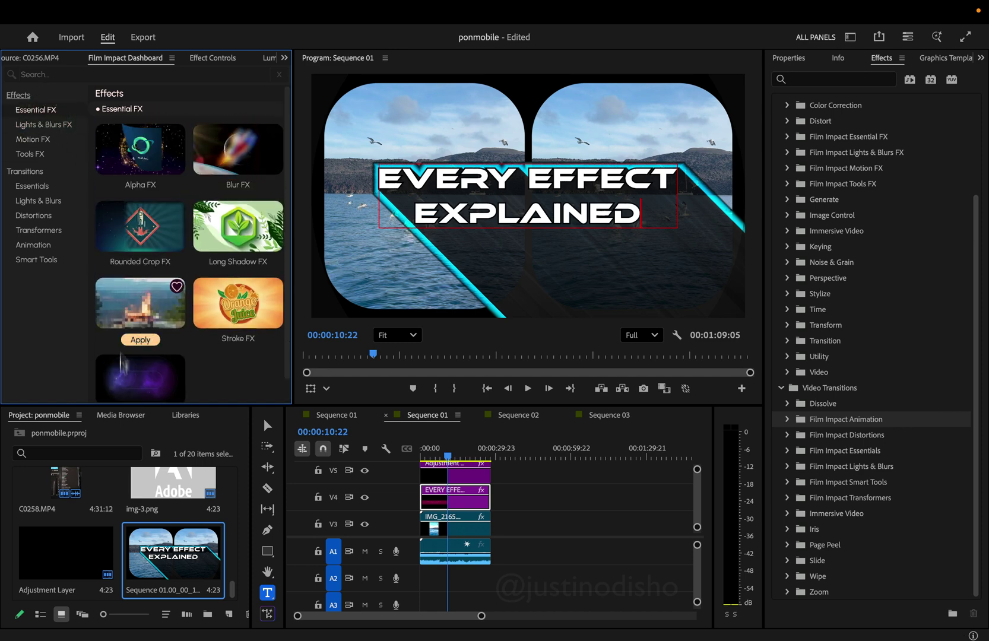
pyautogui.click(41, 187)
pyautogui.click(35, 109)
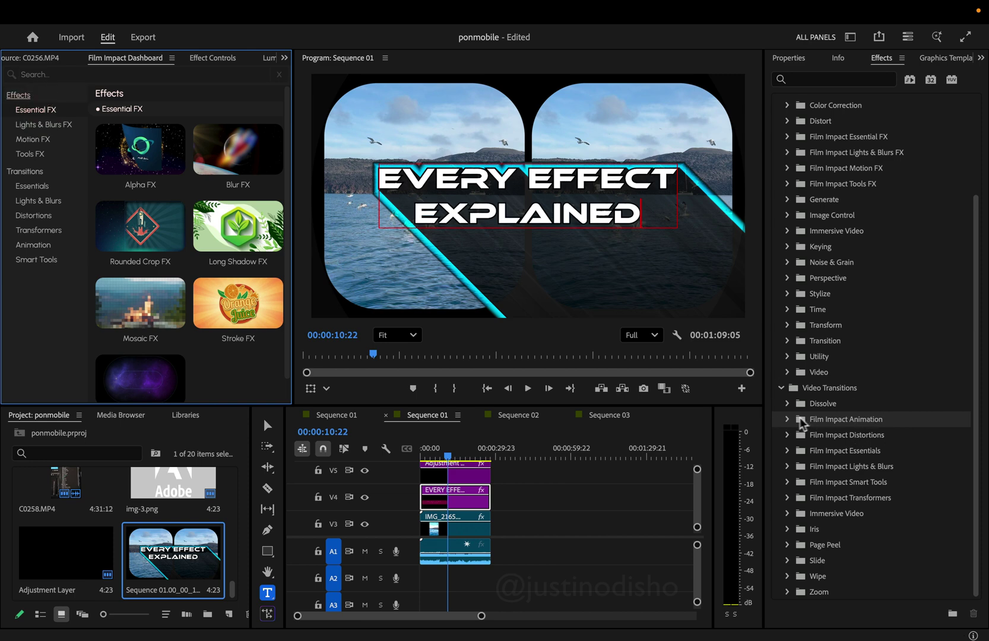
pyautogui.moveTo(142, 173)
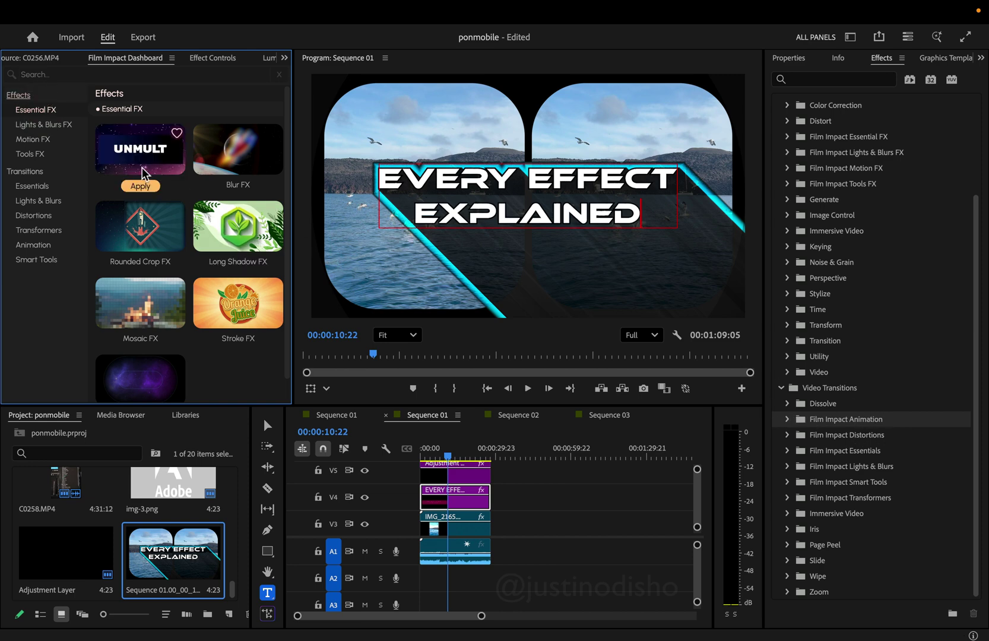
pyautogui.click(140, 186)
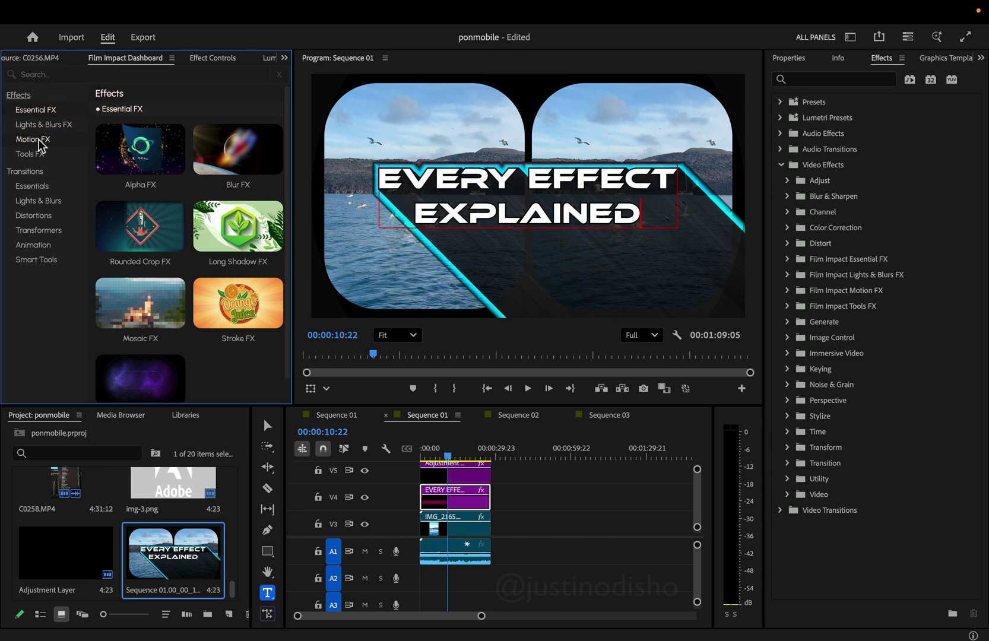
# Apply Alpha FX to the img-3.png logo clip and show its Effect Controls
pyautogui.moveTo(131, 185)
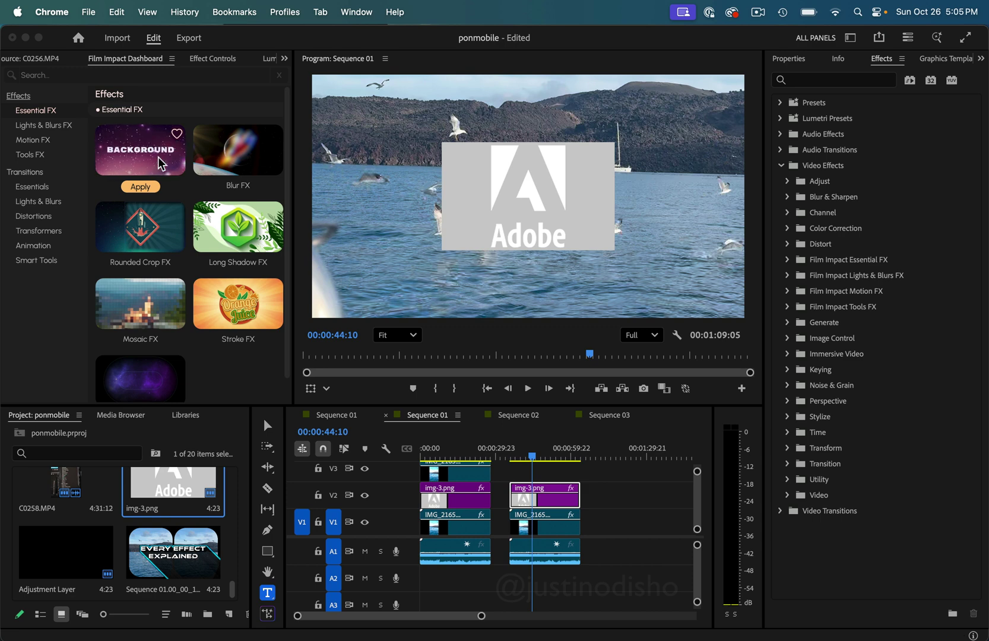
pyautogui.click(152, 178)
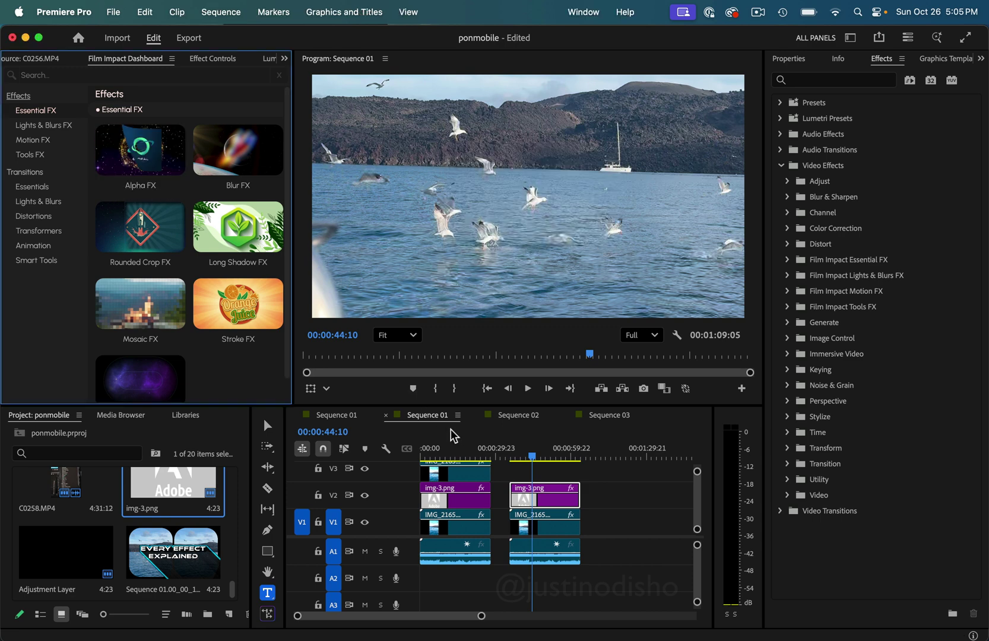
pyautogui.click(213, 58)
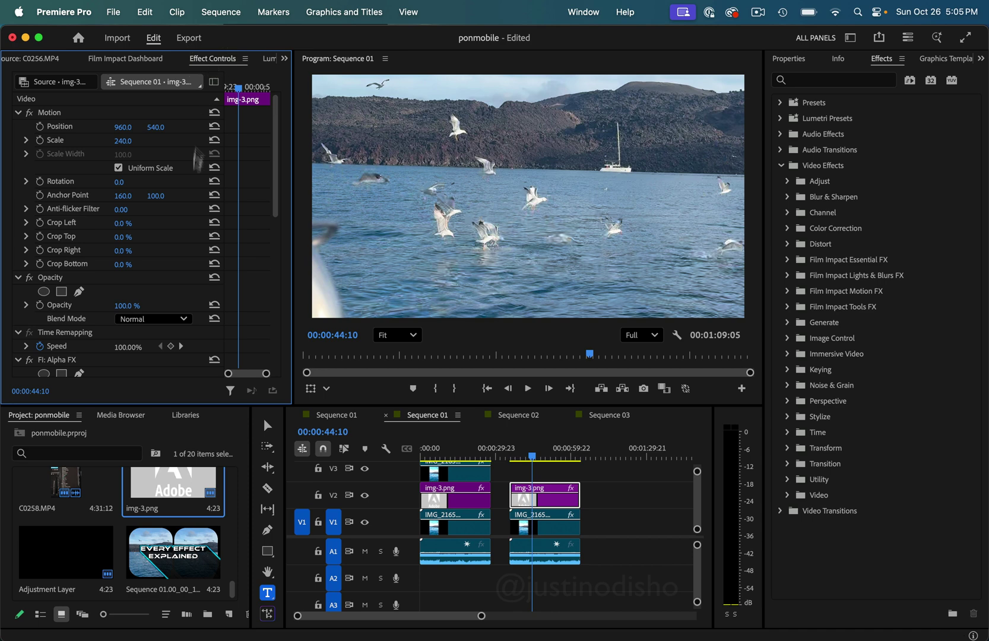
pyautogui.scroll(-8, 177, 252)
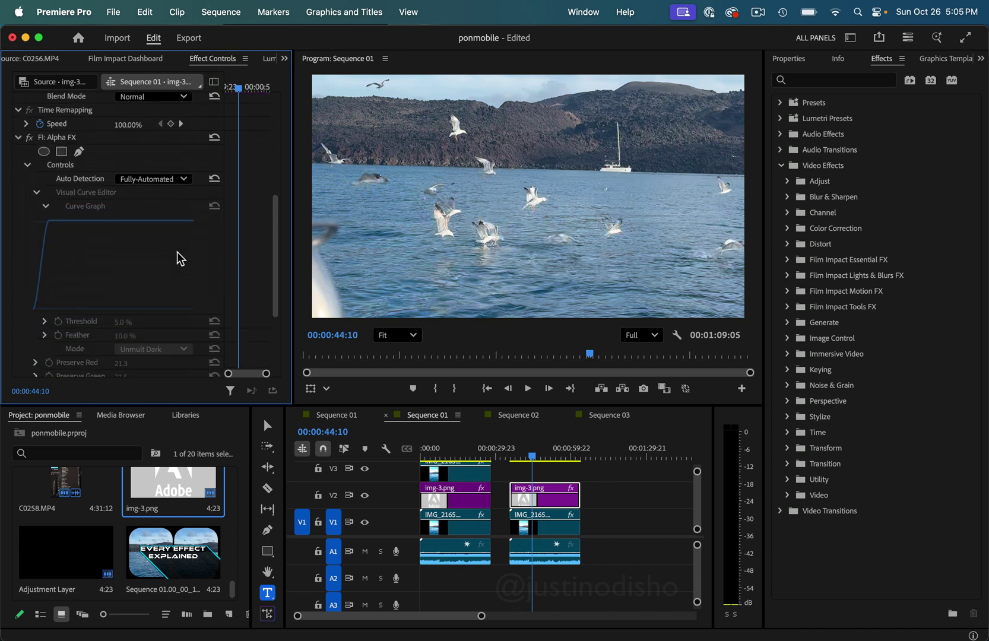
pyautogui.scroll(-4, 177, 252)
pyautogui.scroll(3, 177, 252)
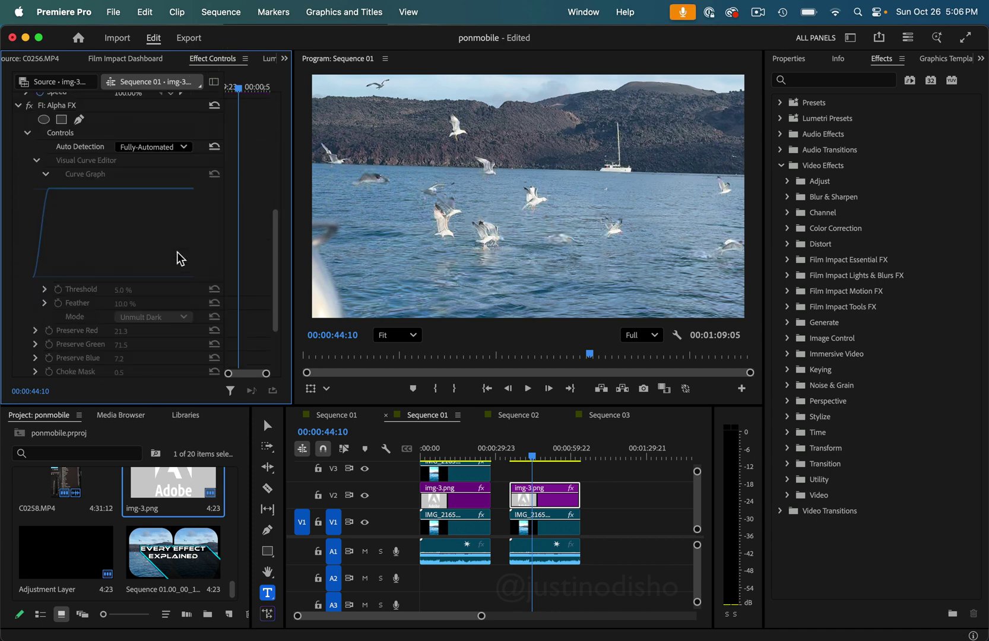
pyautogui.scroll(-1, 177, 252)
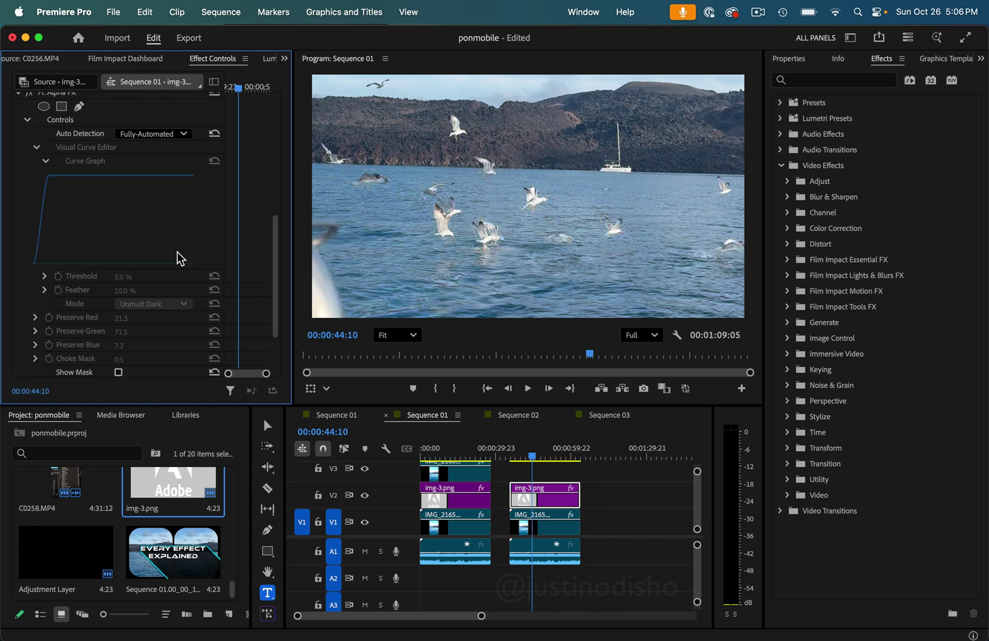
# Set Alpha FX Auto Detection to Manual and Threshold to 85%, then bypass the effect
pyautogui.click(183, 135)
pyautogui.click(145, 154)
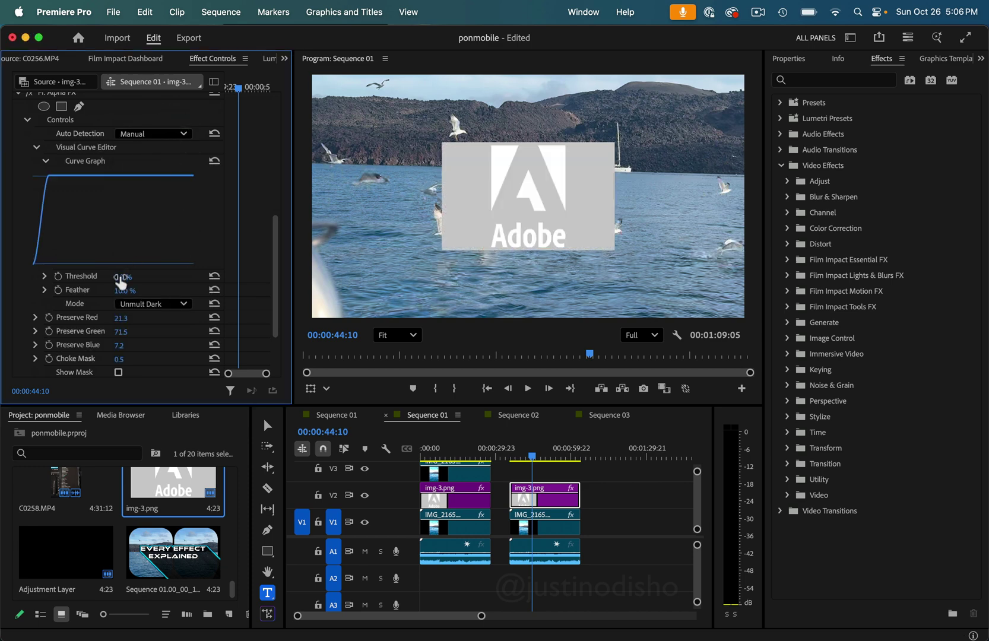
pyautogui.moveTo(121, 283); pyautogui.dragTo(173, 283)
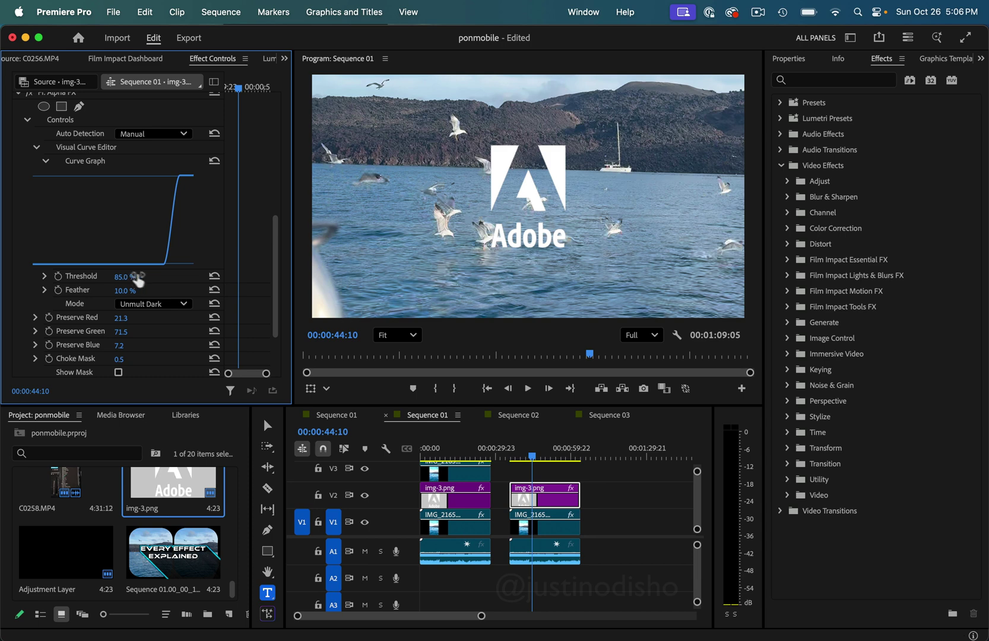
pyautogui.scroll(2, 36, 153)
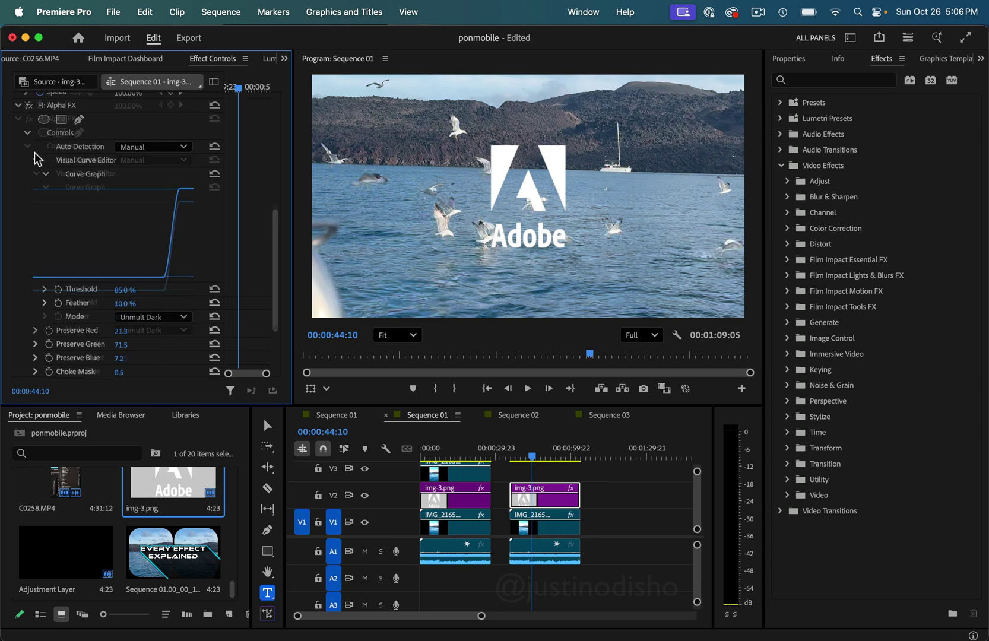
pyautogui.click(27, 122)
pyautogui.scroll(5, 114, 229)
# Try Screen, Multiply and another blend mode on the logo clip
pyautogui.scroll(2, 115, 229)
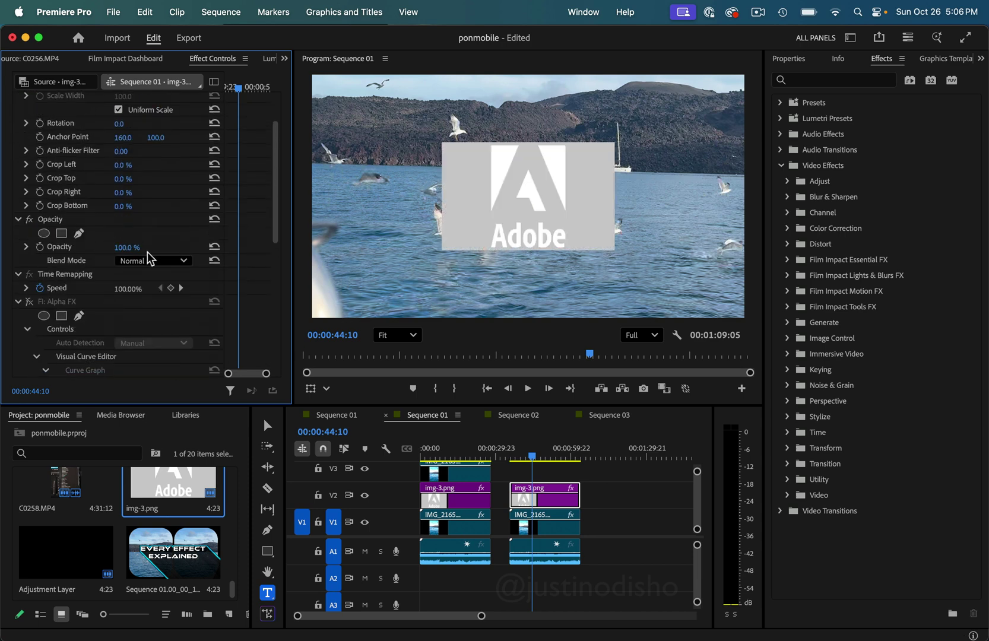
pyautogui.click(152, 260)
pyautogui.click(166, 411)
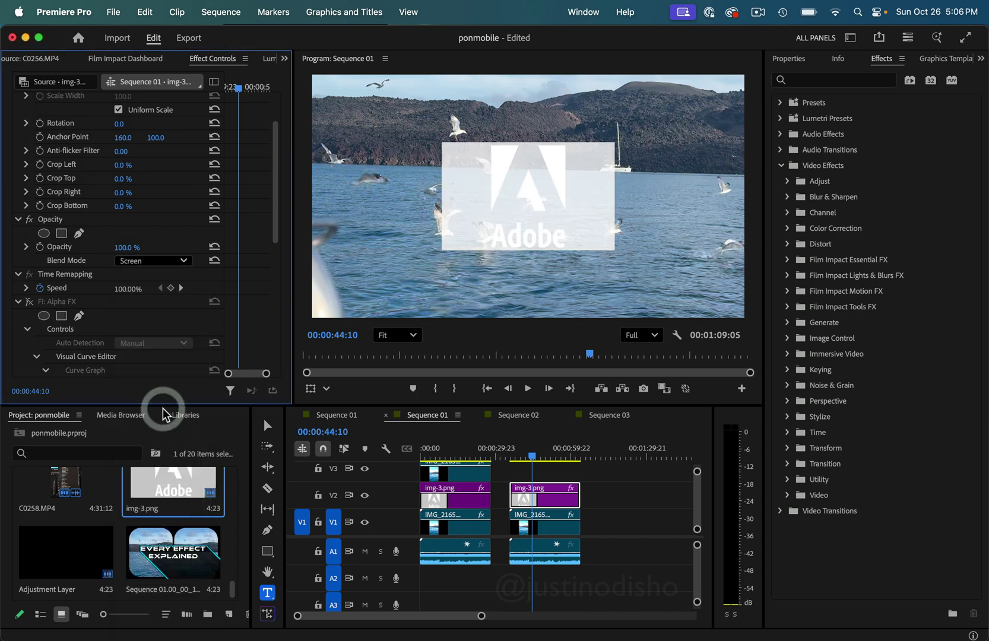
pyautogui.click(152, 260)
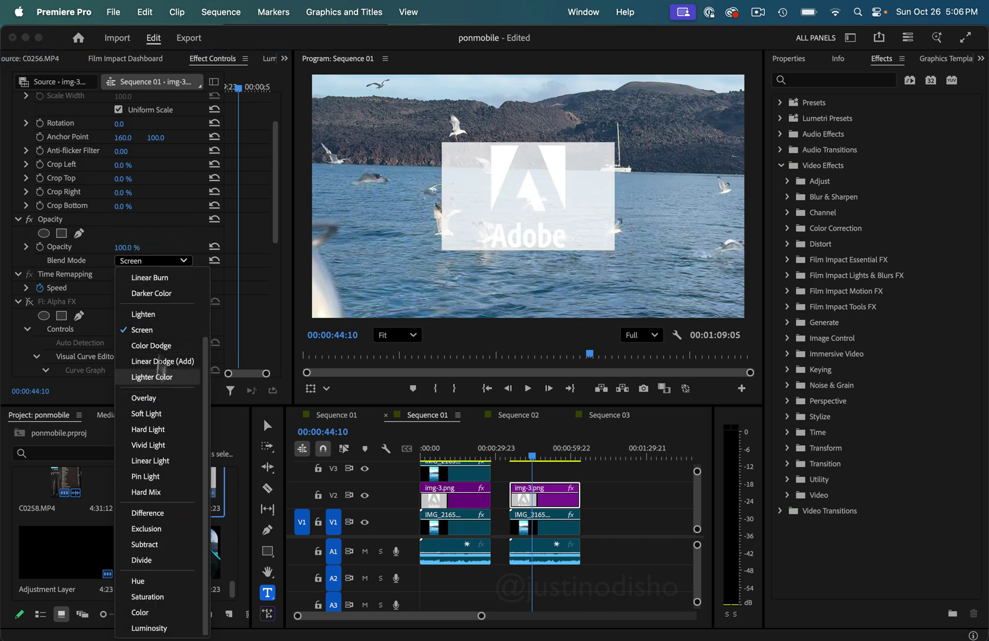
pyautogui.scroll(5, 165, 368)
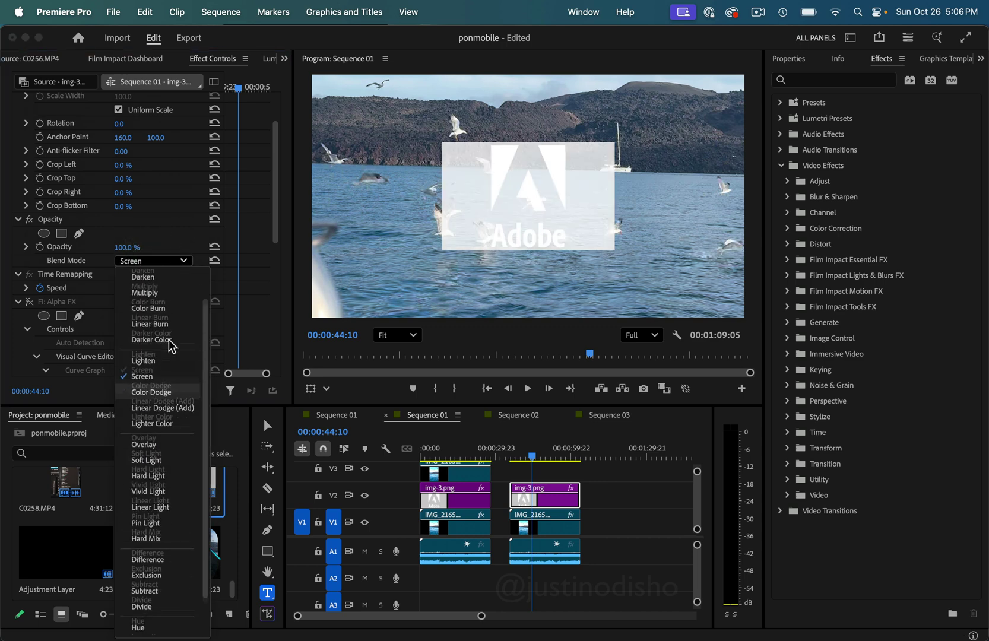
pyautogui.click(160, 321)
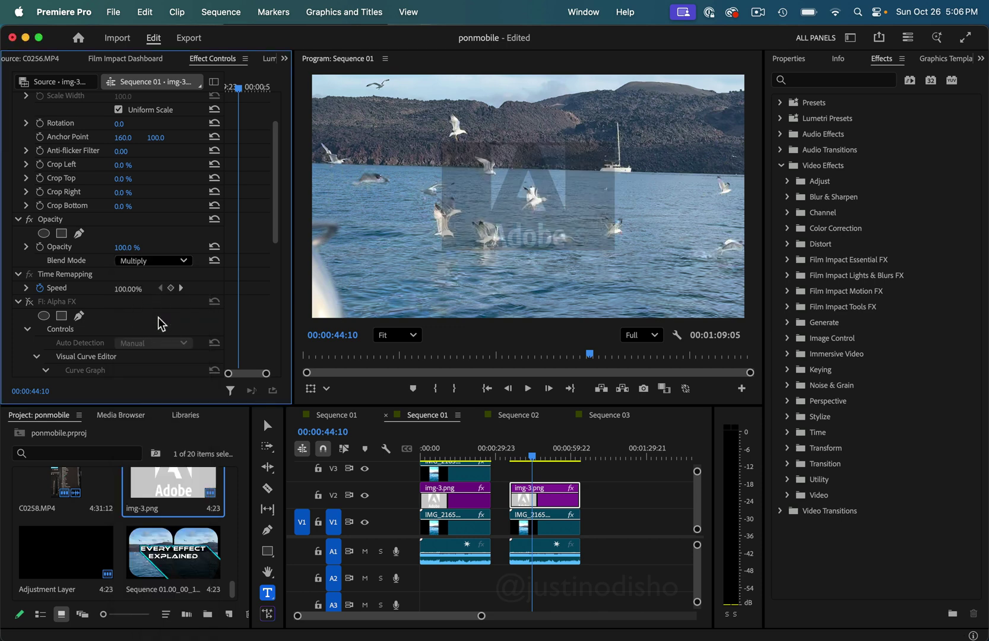
pyautogui.click(152, 261)
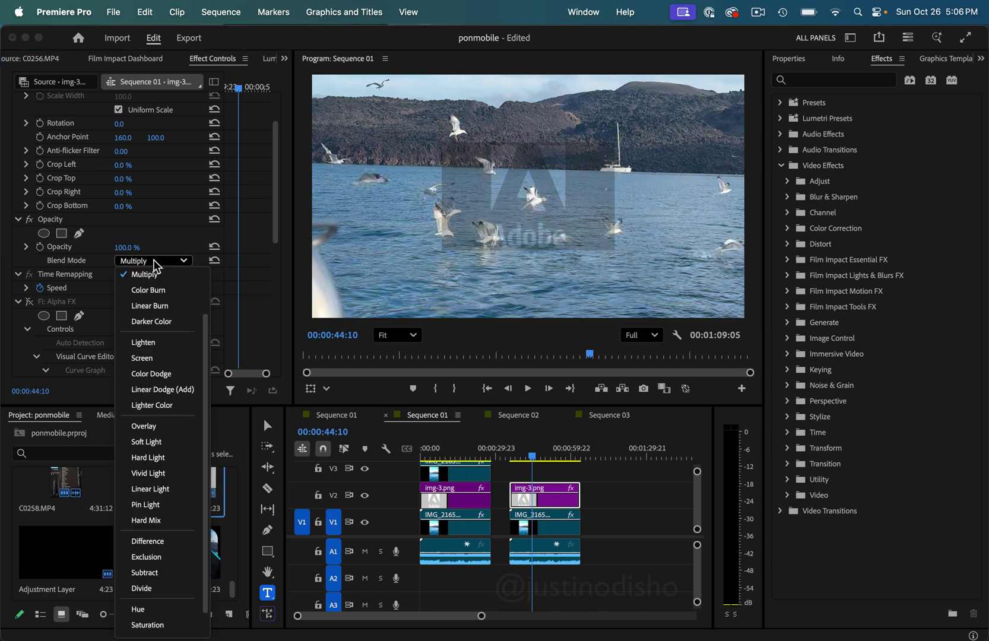
pyautogui.click(155, 304)
# Re-enable Alpha FX, adjust Choke Mask, switch mode to Unmult Light and set Threshold to 21%
pyautogui.scroll(-5, 89, 208)
pyautogui.click(28, 118)
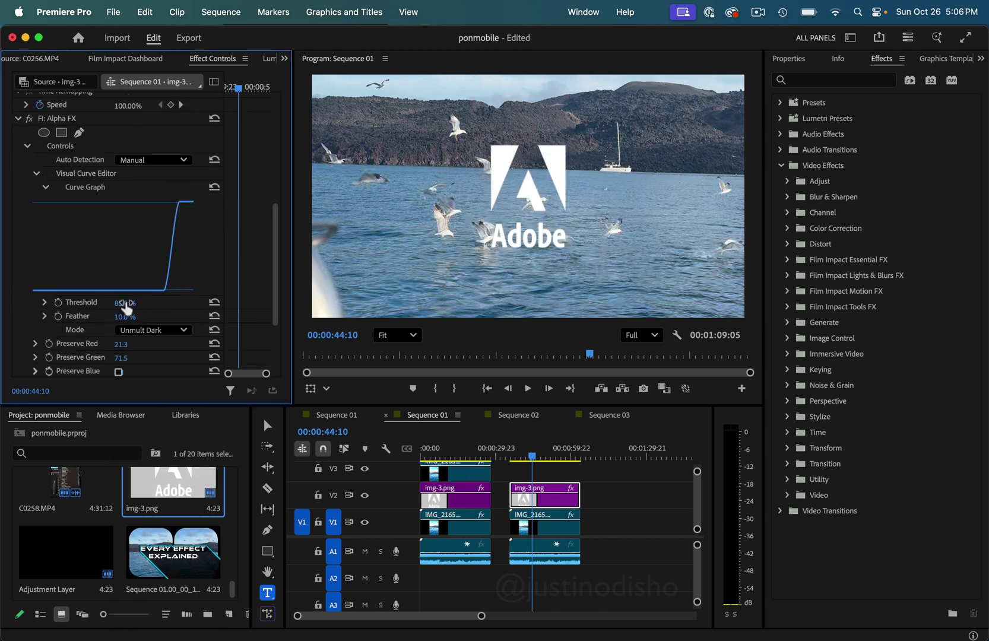
pyautogui.moveTo(125, 304); pyautogui.dragTo(128, 303)
pyautogui.scroll(-3, 181, 315)
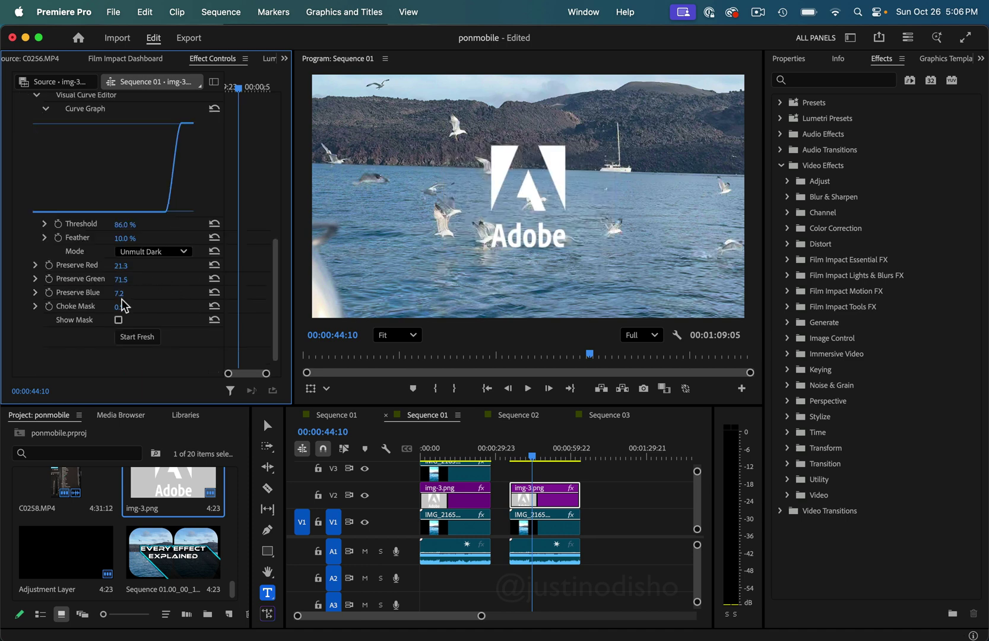
pyautogui.moveTo(118, 309); pyautogui.dragTo(119, 309)
pyautogui.click(152, 251)
pyautogui.click(145, 265)
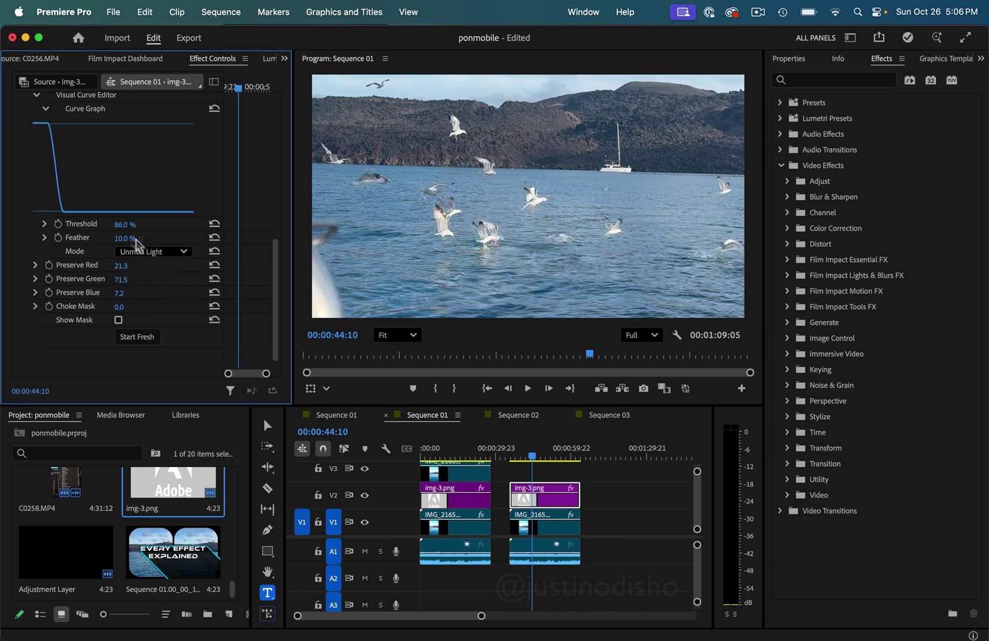
pyautogui.moveTo(123, 225); pyautogui.dragTo(98, 225)
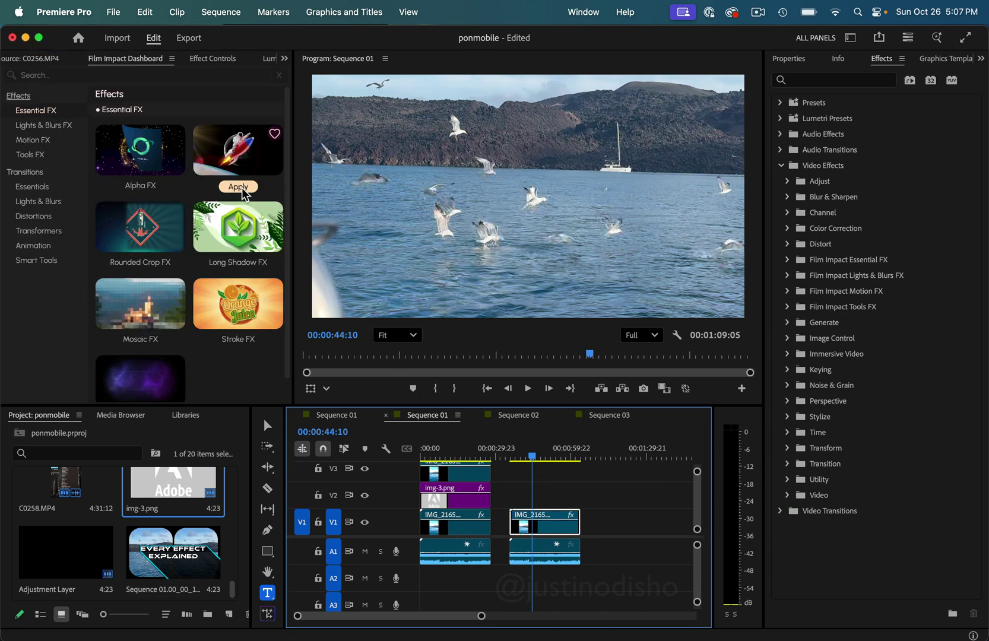
# Apply Blur FX to the IMG_2165 clip, try several Surprise Me! looks, then Start Fresh
pyautogui.click(242, 189)
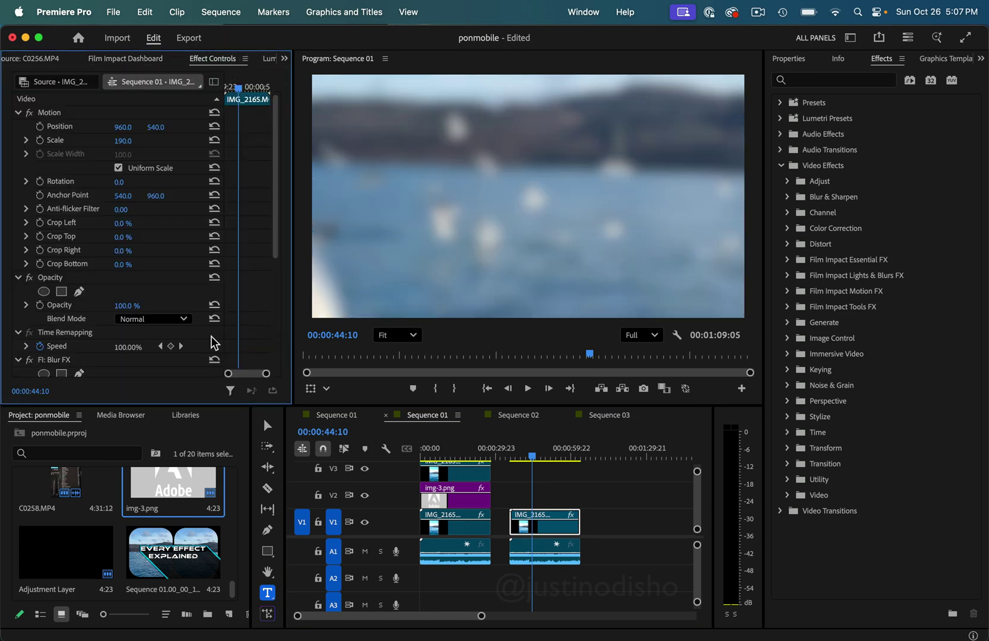
pyautogui.scroll(-5, 211, 336)
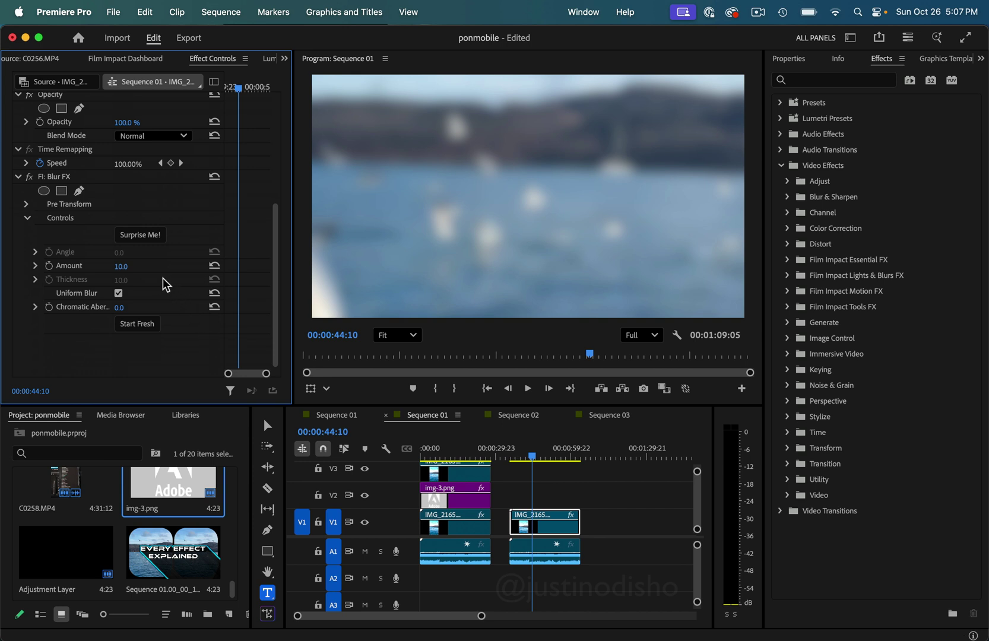
pyautogui.click(144, 235)
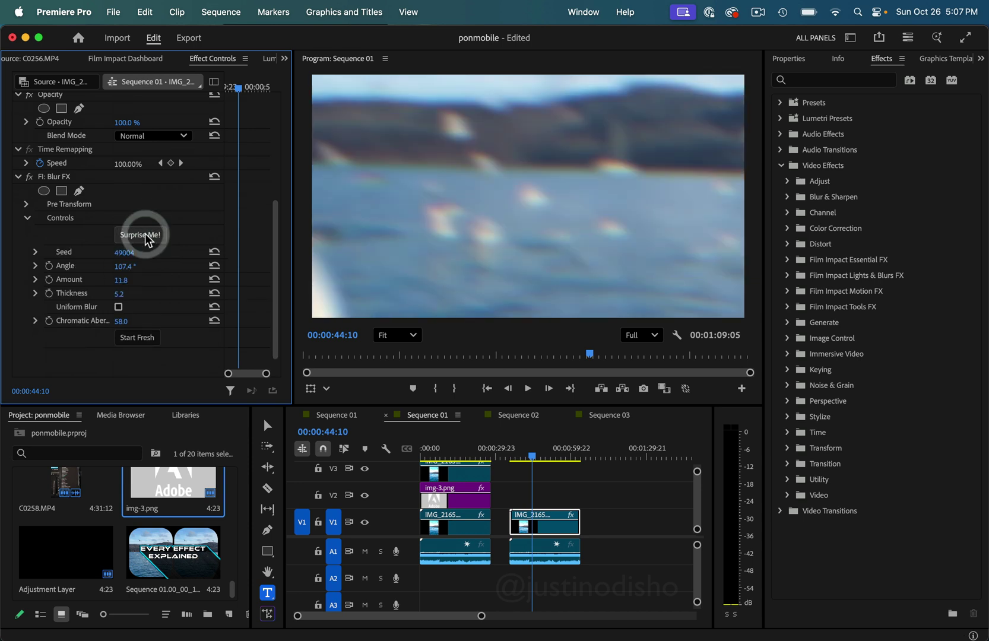
pyautogui.click(144, 235)
pyautogui.click(145, 236)
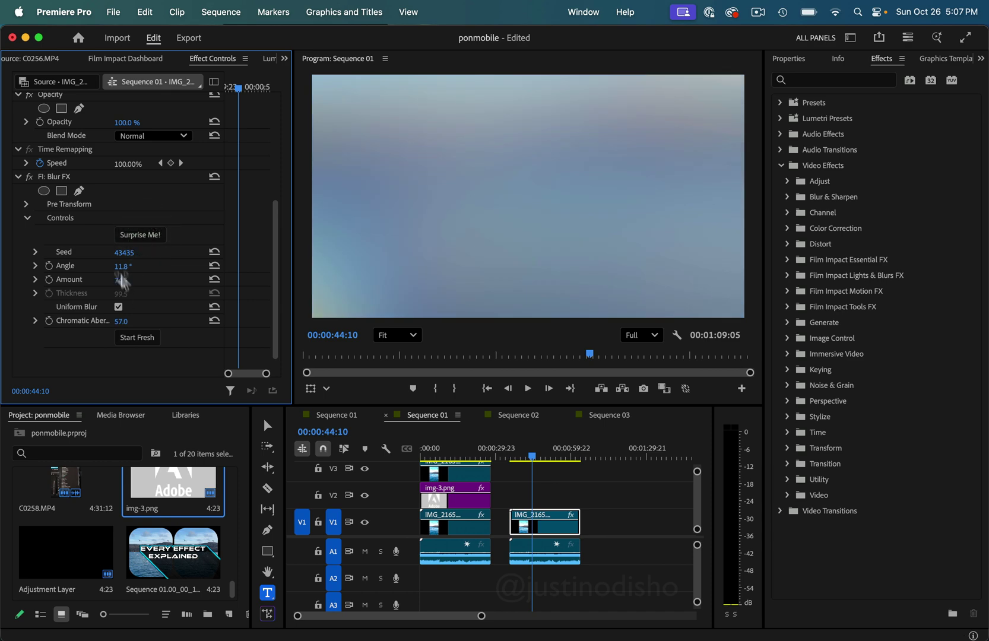
pyautogui.click(144, 231)
pyautogui.click(144, 232)
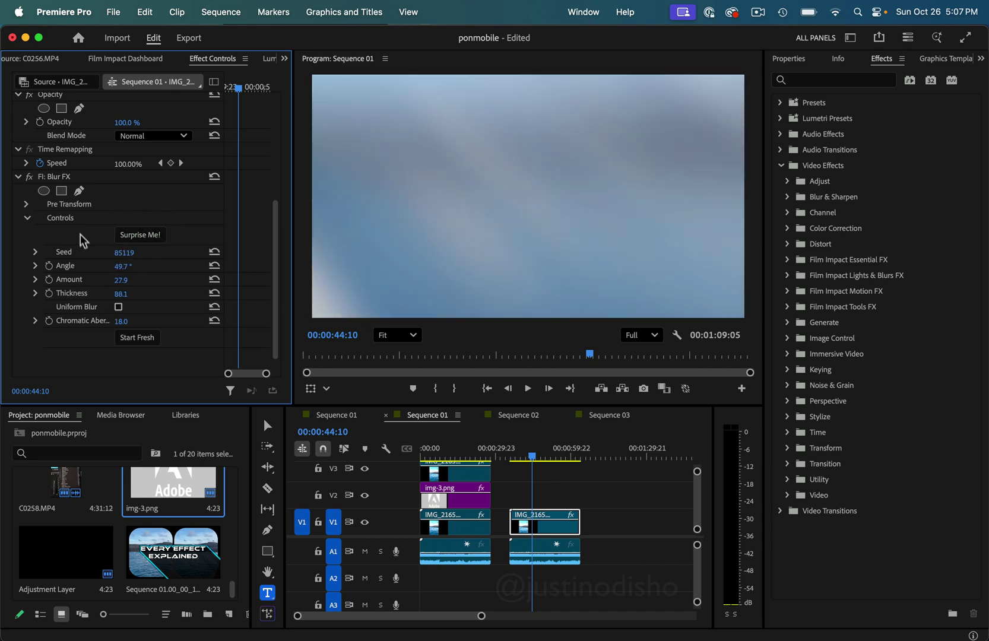
pyautogui.click(145, 336)
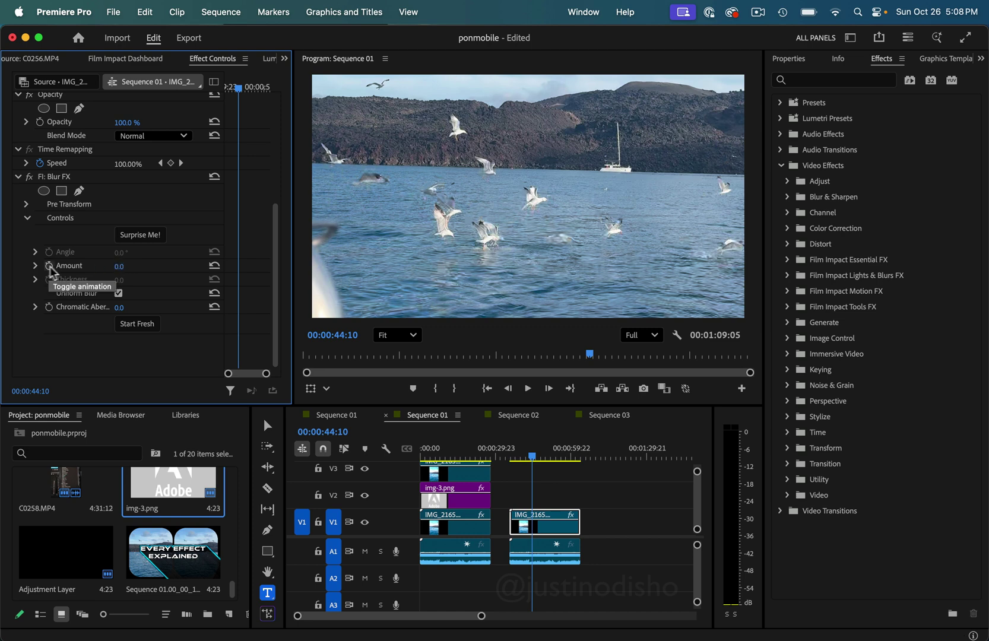
# Keyframe Blur FX Amount to 15 at 00:00:46:03, then delete the keyframes and reset
pyautogui.moveTo(232, 88); pyautogui.dragTo(210, 92)
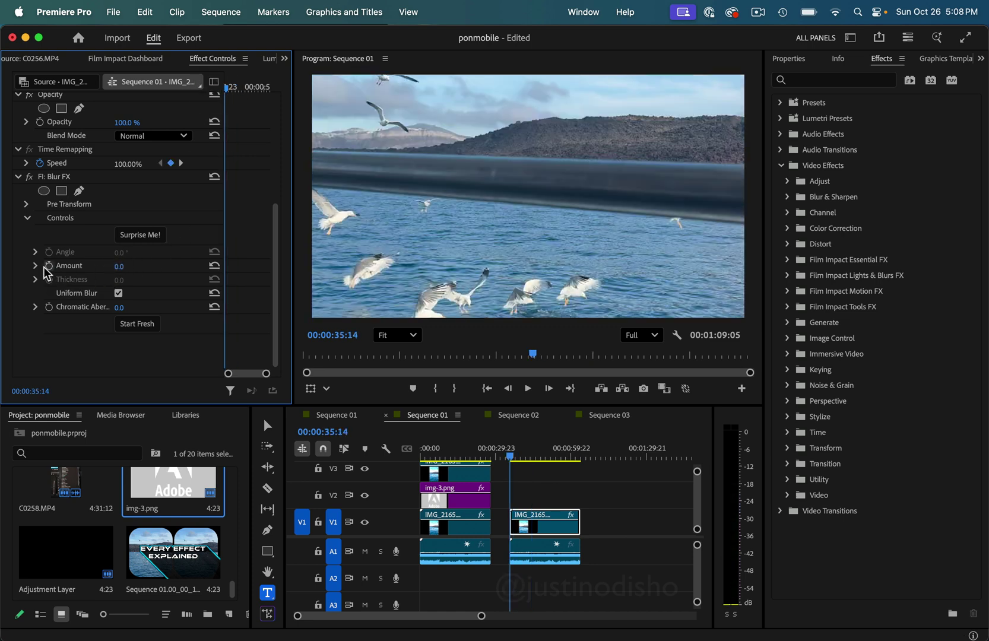
pyautogui.click(48, 266)
pyautogui.click(242, 88)
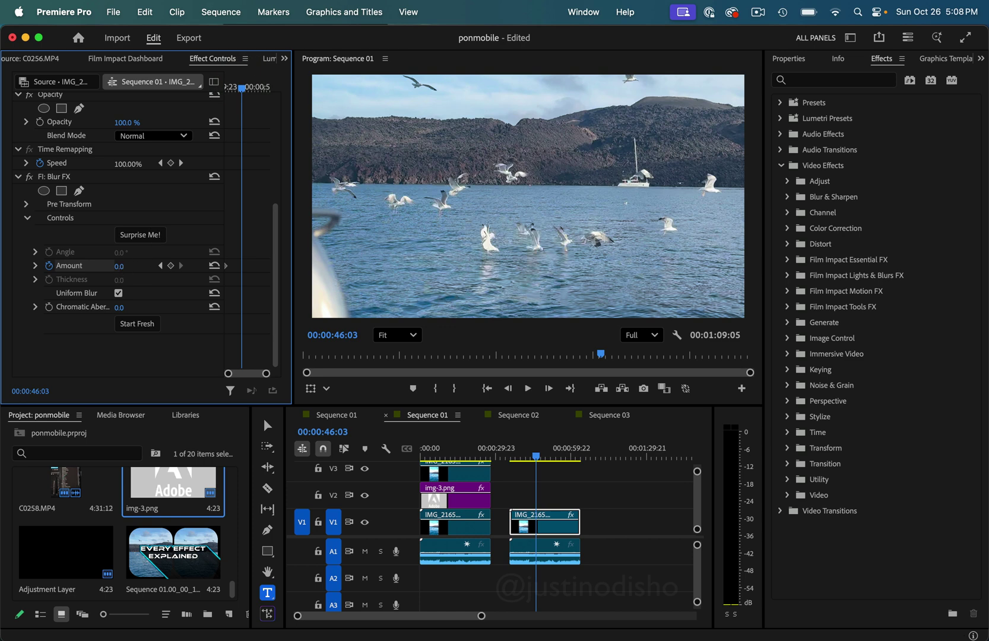
pyautogui.moveTo(119, 266); pyautogui.dragTo(133, 265)
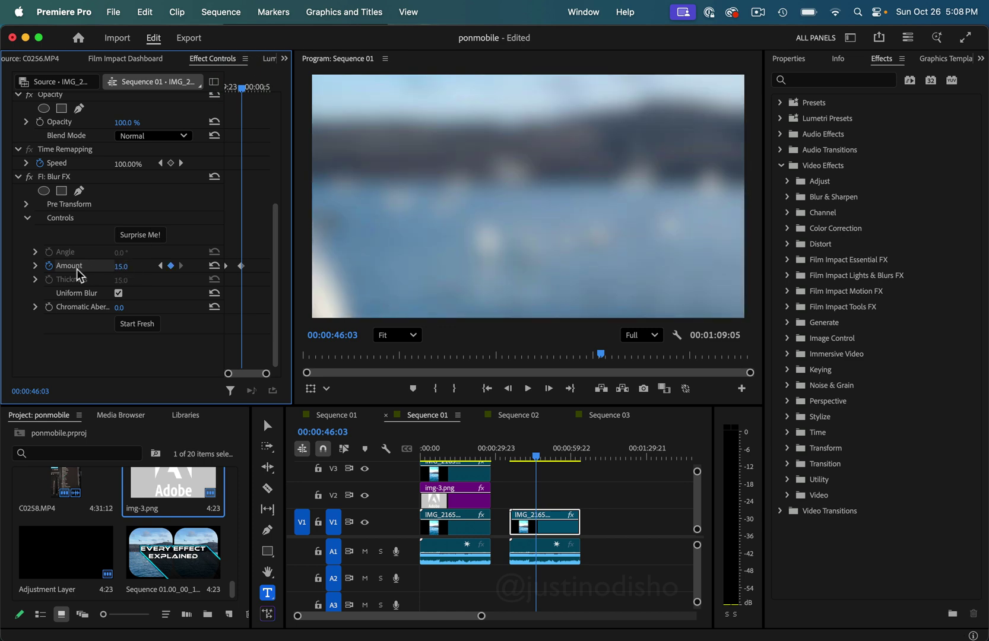
pyautogui.click(50, 266)
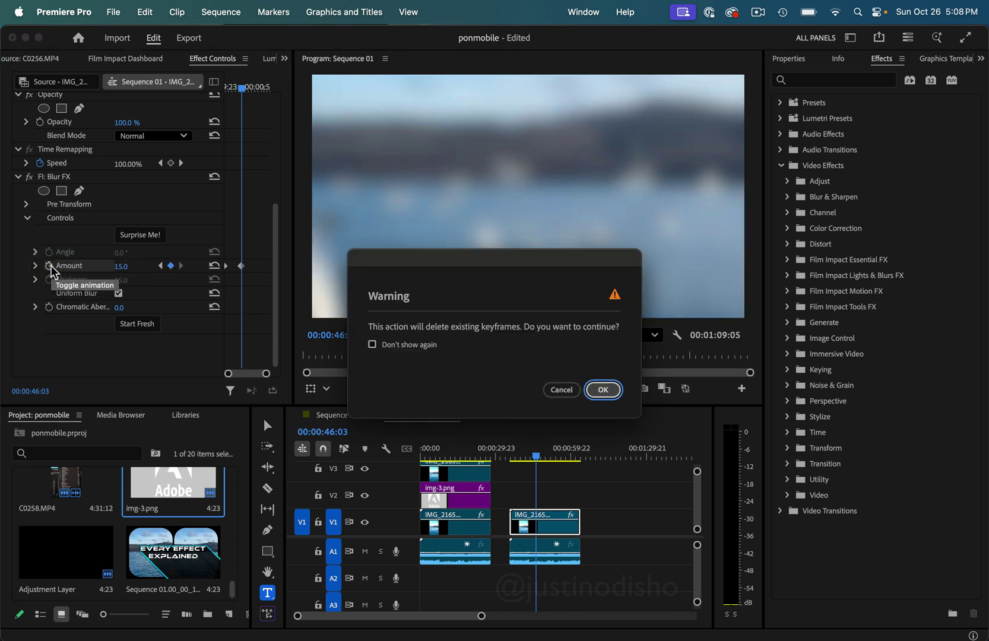
pyautogui.press('Return')
pyautogui.click(137, 324)
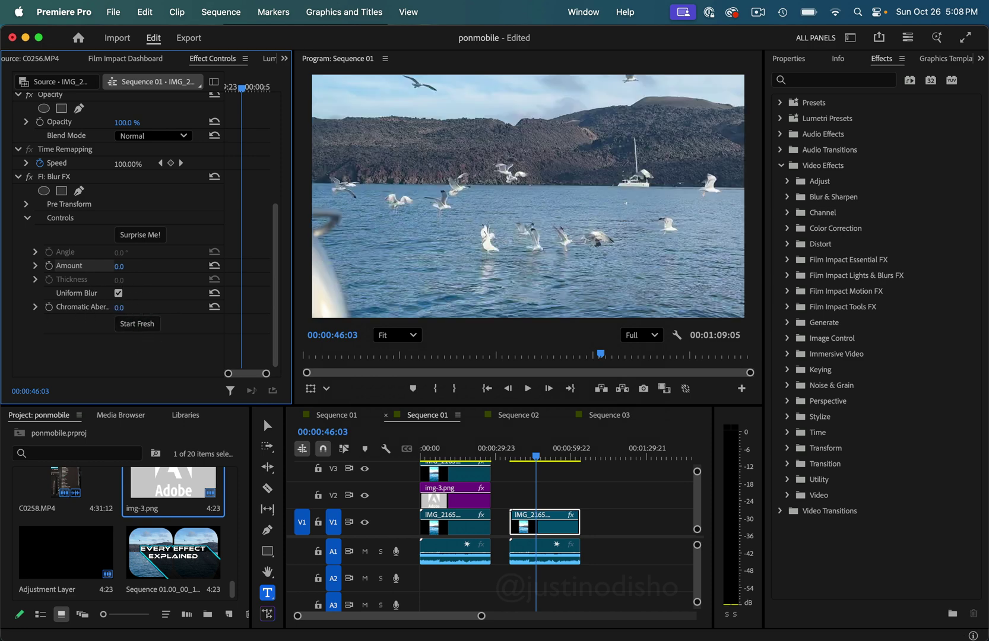
# Add Chromatic Aberration up to 100, change the blur Angle, and uncheck Uniform Blur to set Thickness
pyautogui.moveTo(118, 306); pyautogui.dragTo(128, 307)
pyautogui.moveTo(118, 266); pyautogui.dragTo(126, 267)
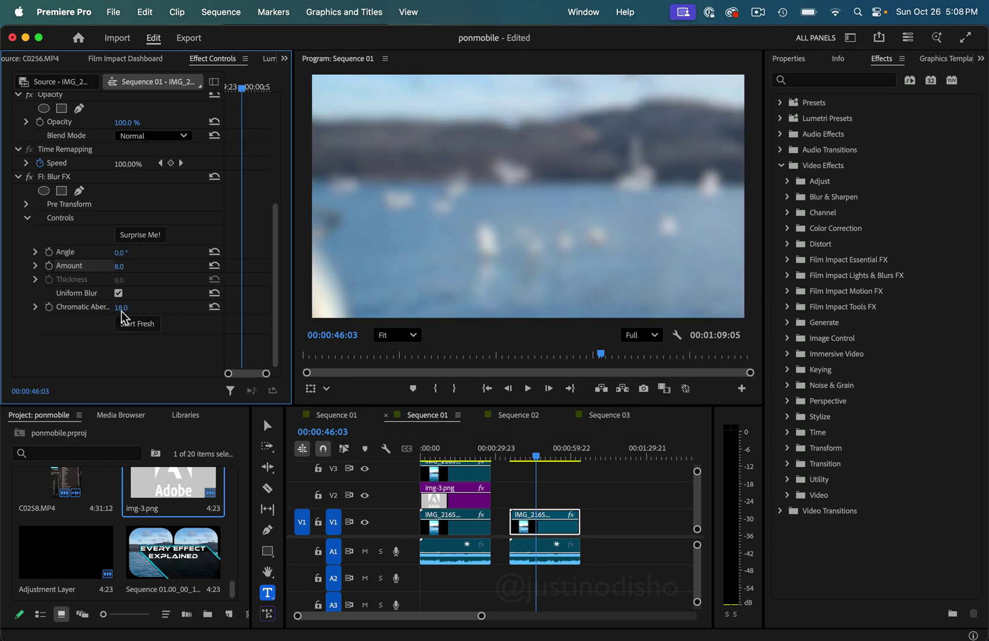
pyautogui.moveTo(122, 309); pyautogui.dragTo(141, 309)
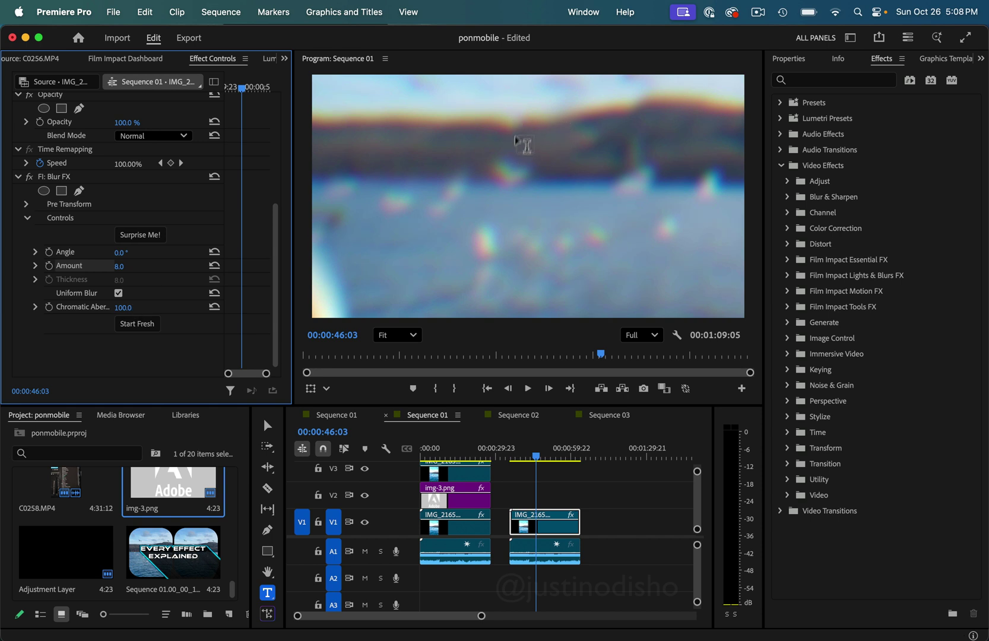
pyautogui.moveTo(122, 252)
pyautogui.mouseDown()
pyautogui.moveTo(163, 253)
pyautogui.moveTo(133, 267)
pyautogui.moveTo(122, 253)
pyautogui.mouseUp()
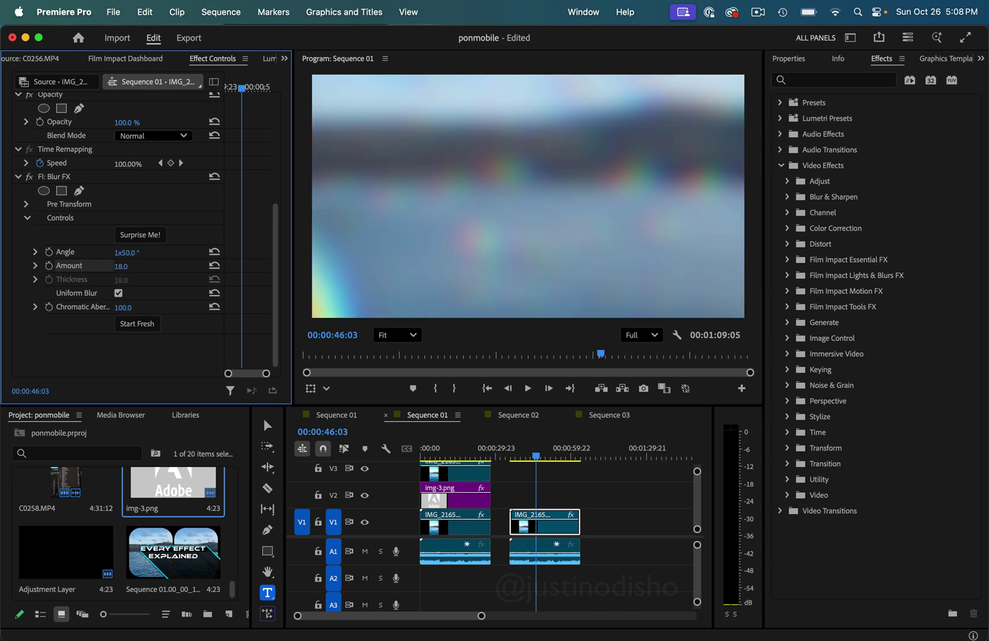
pyautogui.click(118, 292)
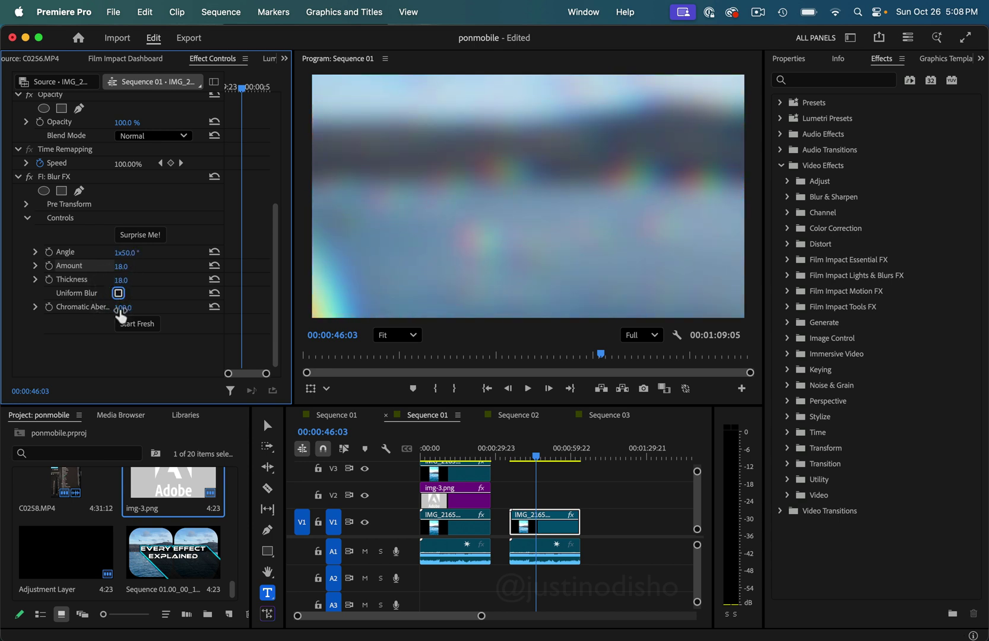
pyautogui.moveTo(121, 307); pyautogui.dragTo(127, 307)
pyautogui.click(137, 324)
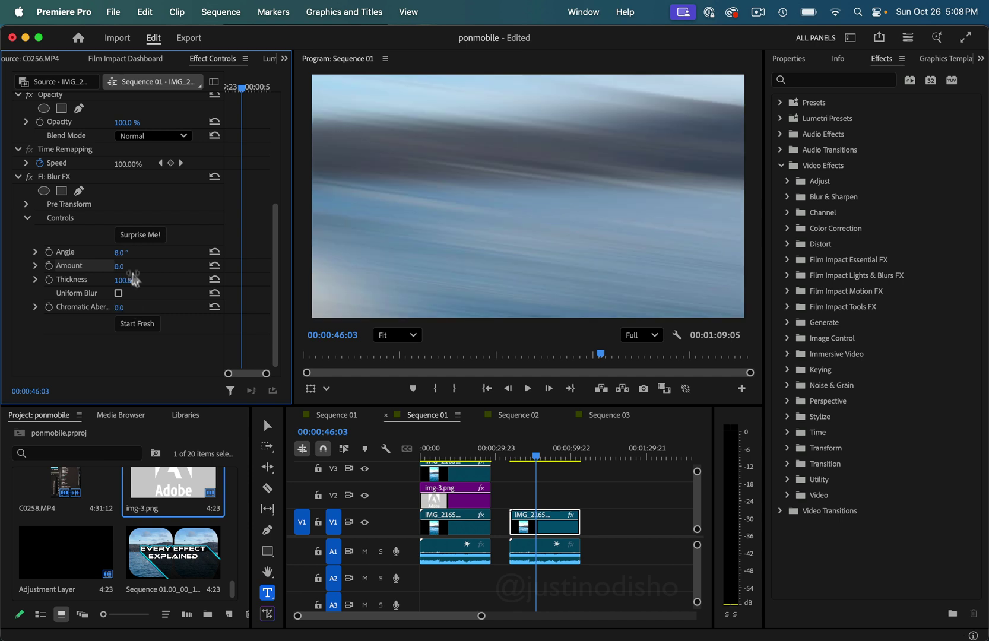
pyautogui.moveTo(122, 279); pyautogui.dragTo(146, 307)
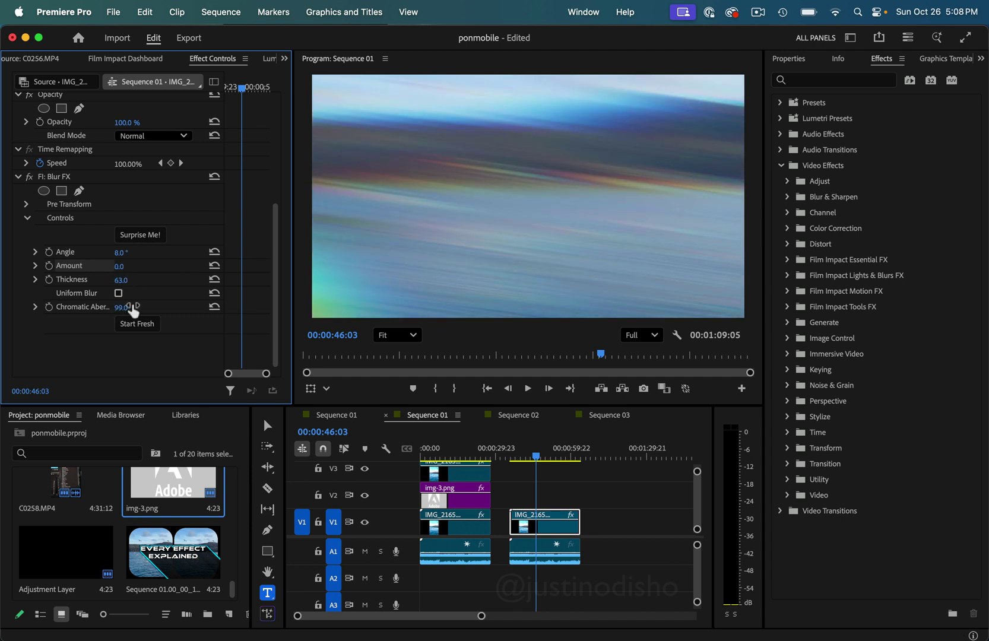
# Add a rectangle mask to Blur FX and drag it over the left part of the frame
pyautogui.click(87, 204)
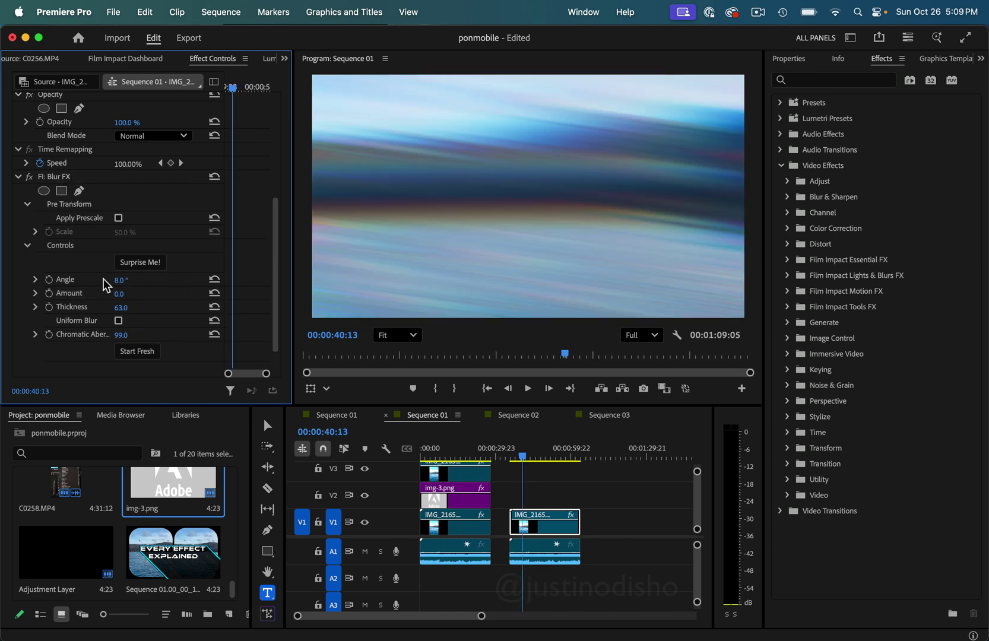
pyautogui.click(61, 190)
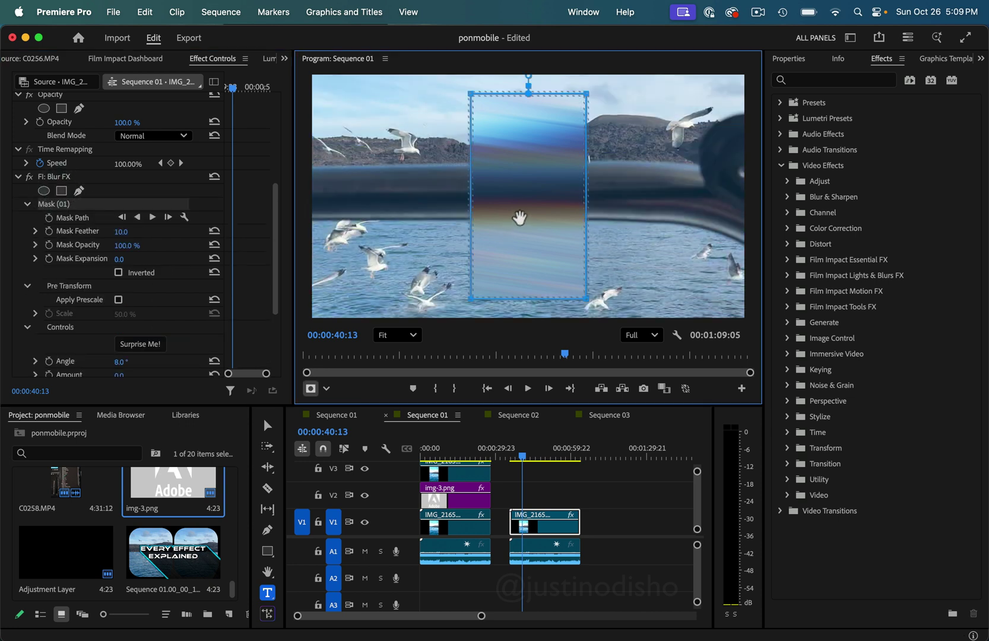
pyautogui.moveTo(521, 215); pyautogui.dragTo(400, 221)
pyautogui.rightClick(61, 179)
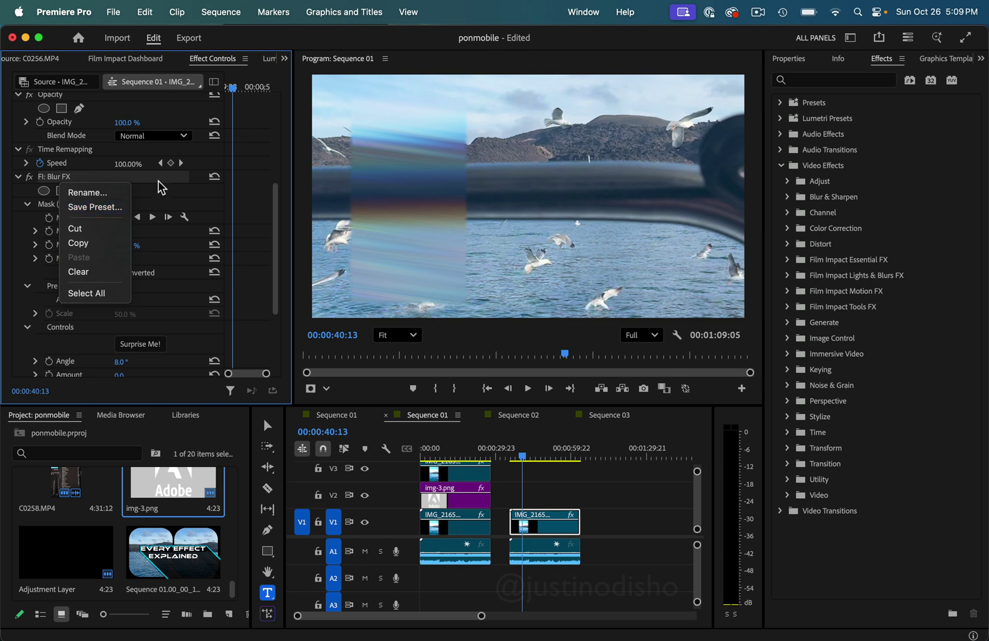
pyautogui.click(164, 181)
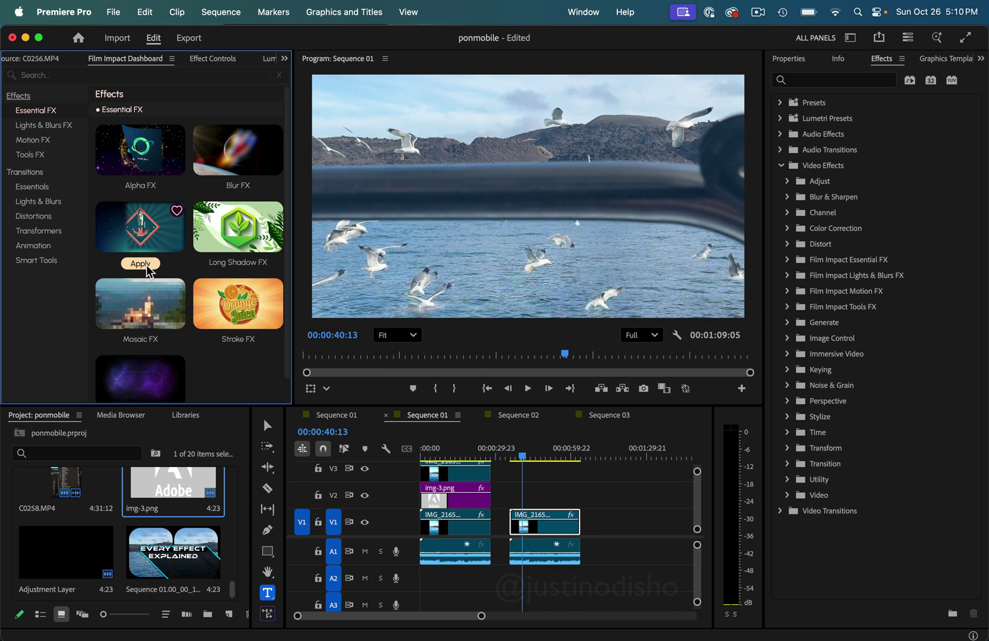
# Apply Rounded Crop FX with Symmetrical Crop, Left 24%, Top 36% and Roundness 41%
pyautogui.click(147, 271)
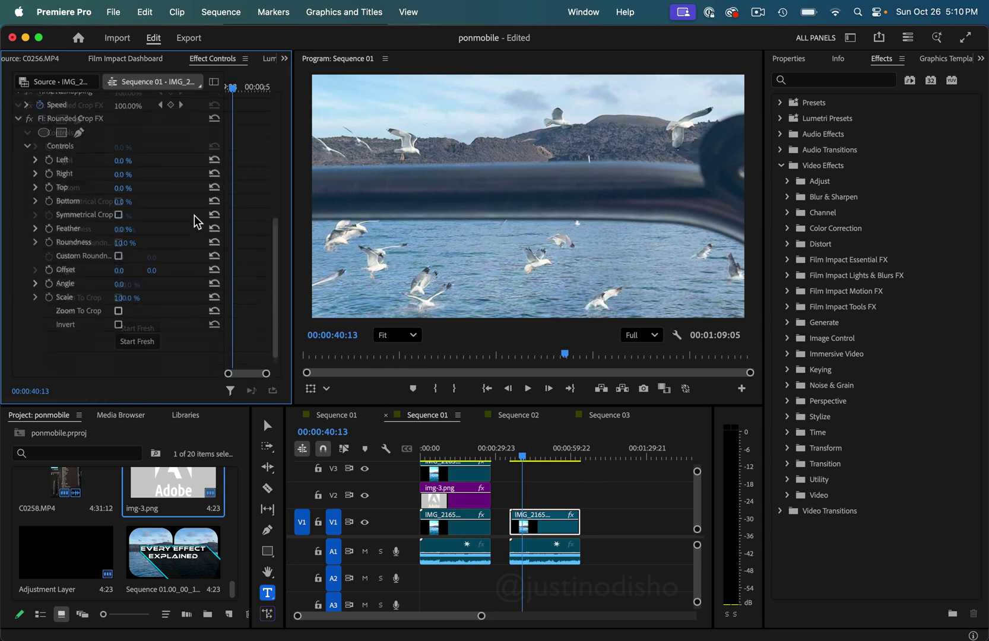
pyautogui.scroll(-1, 196, 221)
pyautogui.scroll(2, 196, 221)
pyautogui.moveTo(132, 198)
pyautogui.mouseDown()
pyautogui.moveTo(149, 198)
pyautogui.moveTo(128, 194)
pyautogui.mouseUp()
pyautogui.click(120, 249)
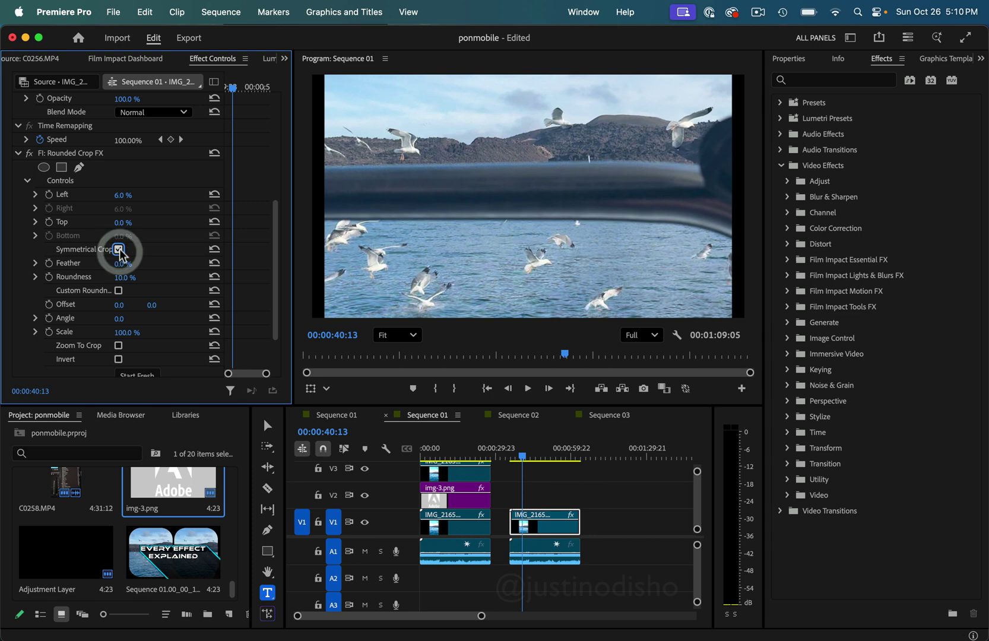
pyautogui.moveTo(125, 222); pyautogui.dragTo(133, 224)
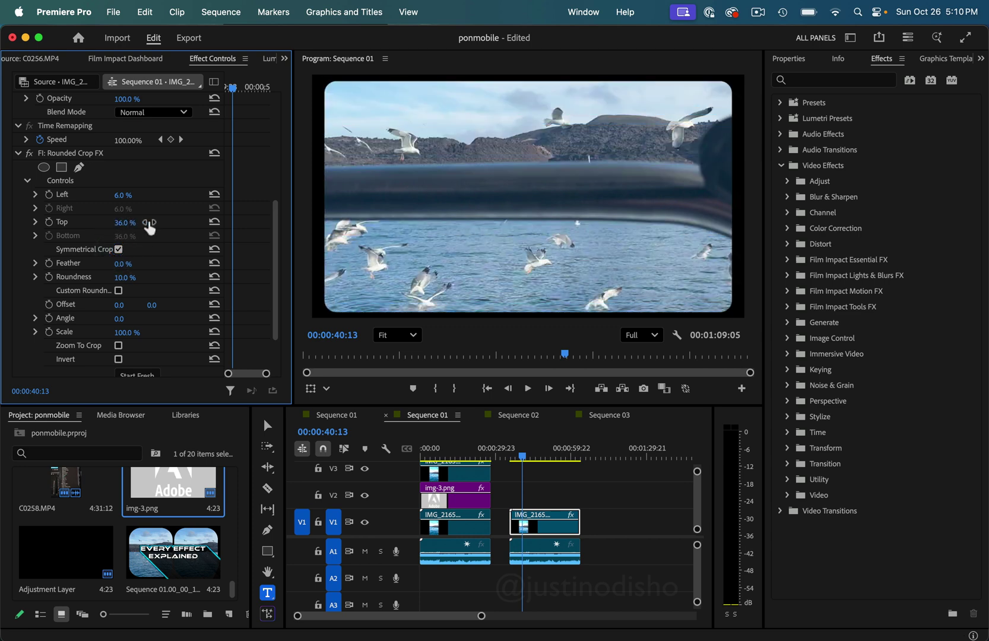
pyautogui.moveTo(121, 281); pyautogui.dragTo(134, 282)
pyautogui.moveTo(125, 195); pyautogui.dragTo(178, 224)
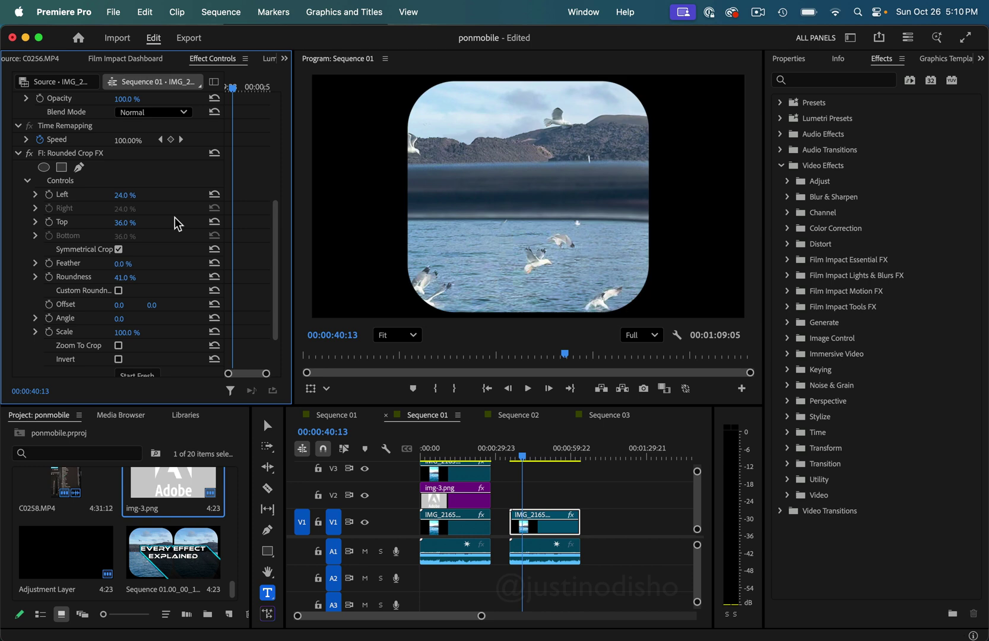
pyautogui.scroll(1, 178, 224)
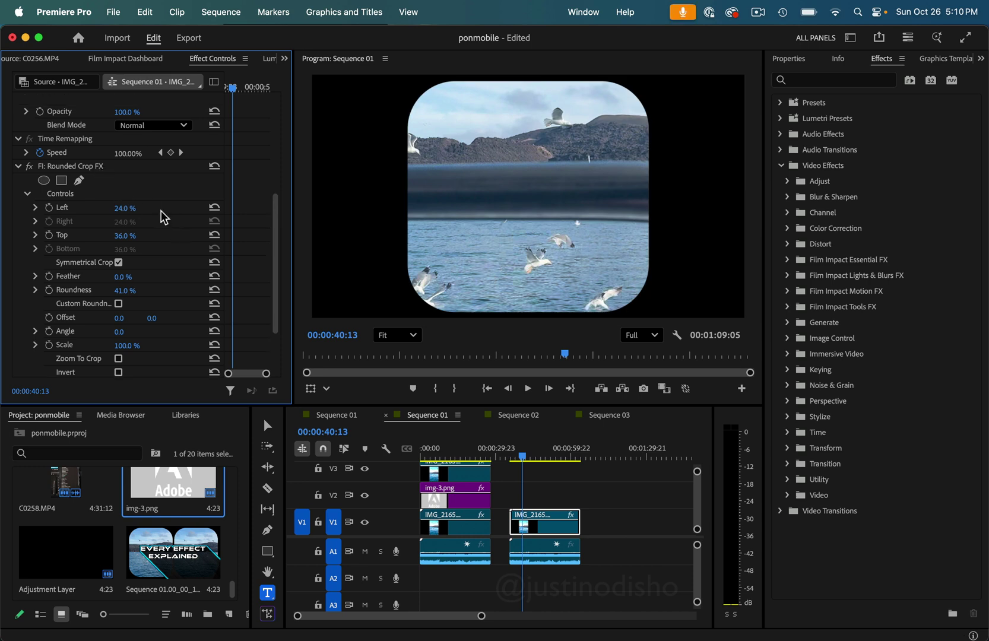
pyautogui.scroll(10, 163, 211)
# Move the seagull clip to Position X 571 and duplicate it to V2 at X 1665
pyautogui.moveTo(125, 131); pyautogui.dragTo(130, 131)
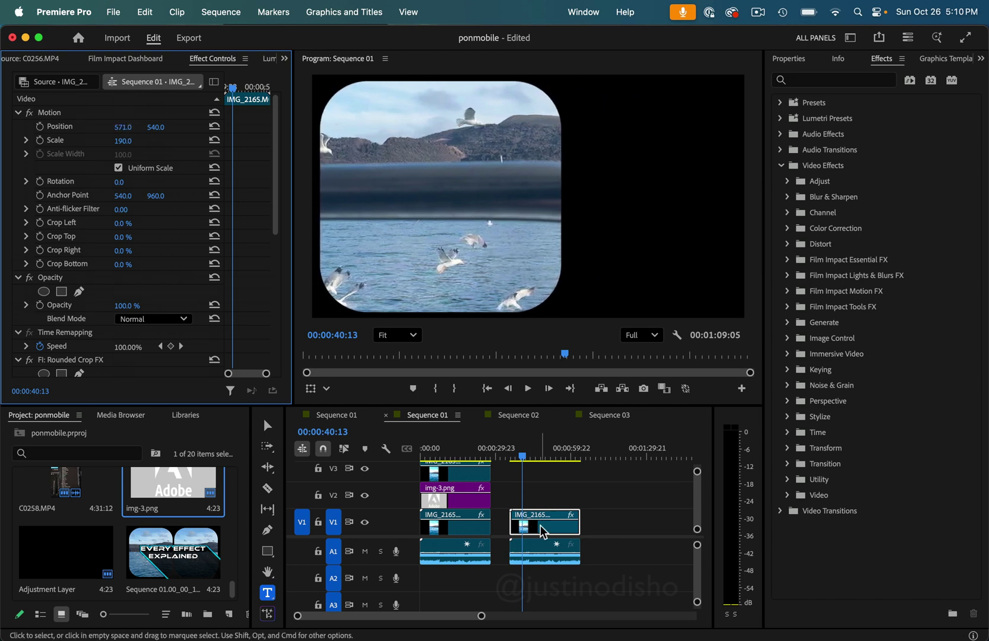
pyautogui.moveTo(542, 532); pyautogui.dragTo(542, 504)
pyautogui.moveTo(123, 126); pyautogui.dragTo(227, 126)
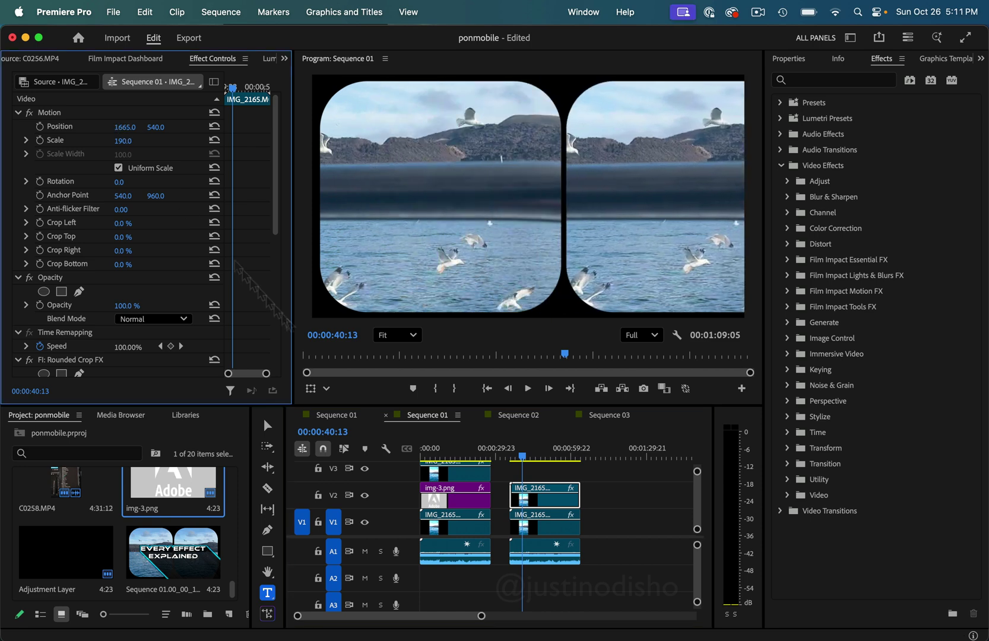
# Set the copy's custom roundness with two opposite corners at 100% and Angle 180°
pyautogui.scroll(-5, 168, 337)
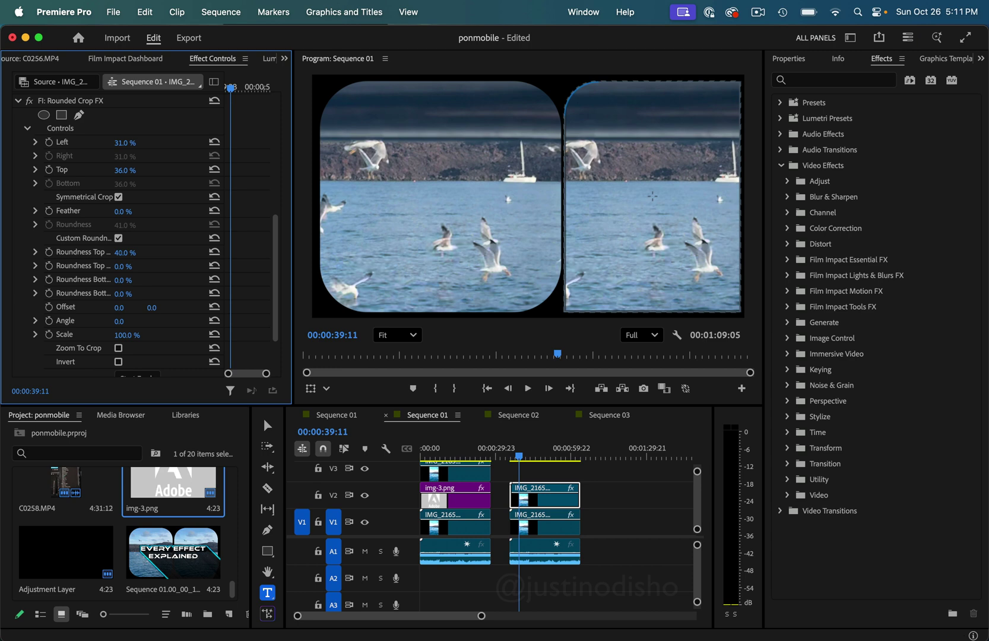
pyautogui.moveTo(125, 252); pyautogui.dragTo(172, 252)
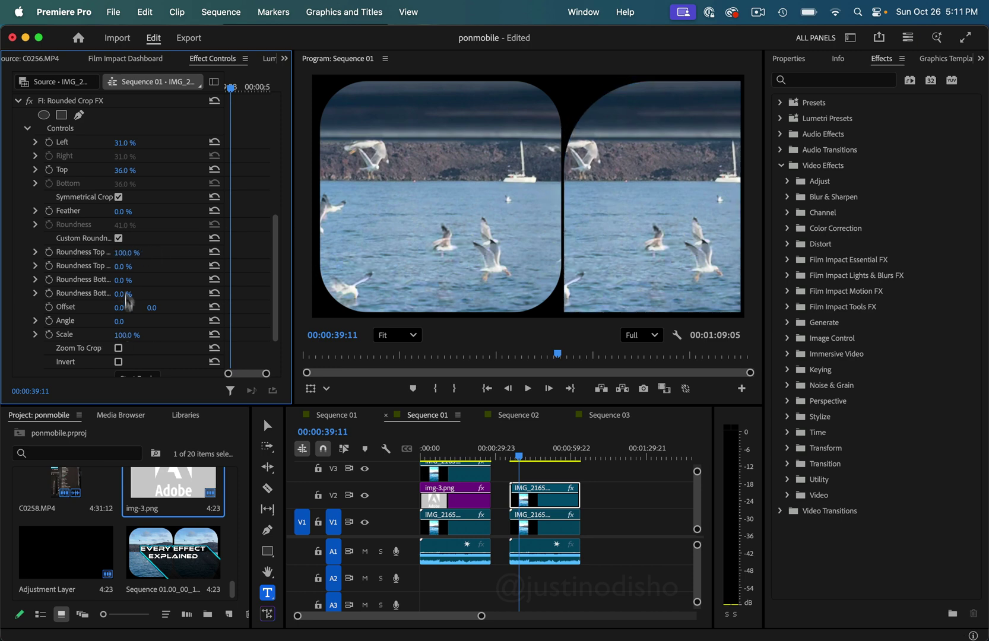
pyautogui.moveTo(122, 297); pyautogui.dragTo(202, 300)
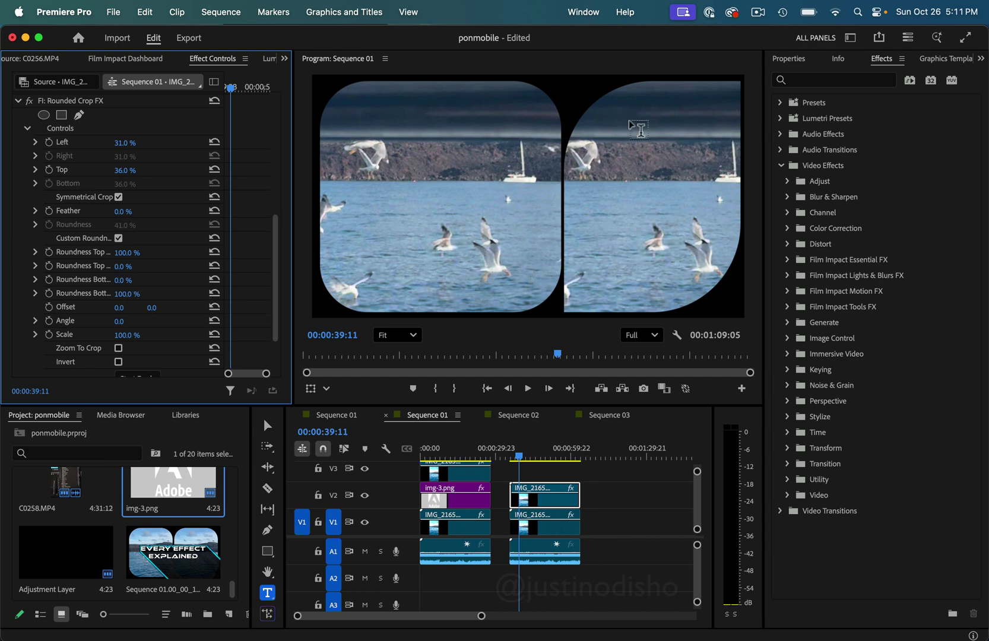
pyautogui.press('space')
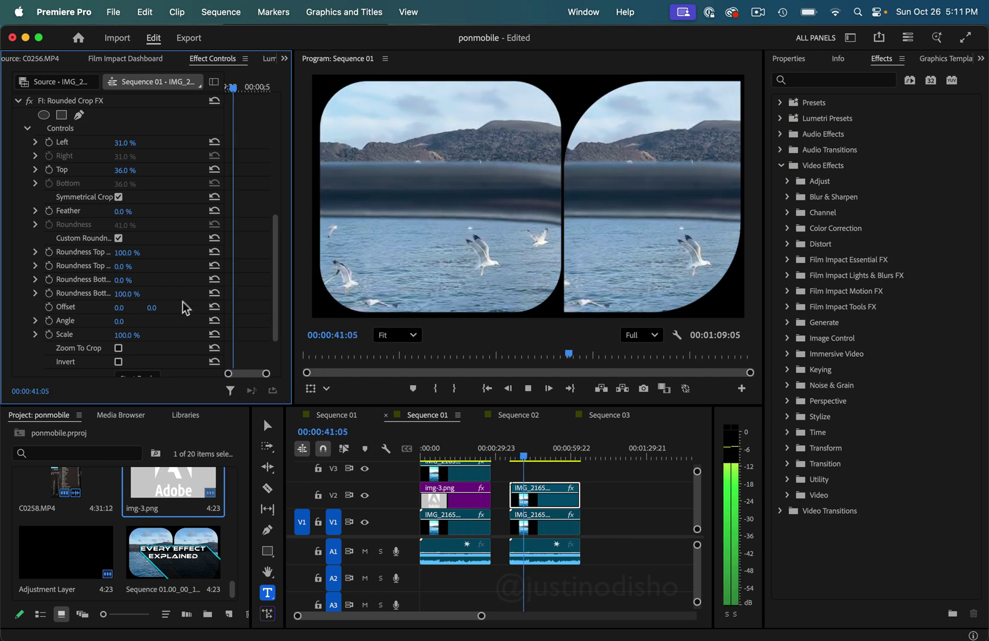
pyautogui.scroll(-3, 186, 308)
pyautogui.press('space')
pyautogui.moveTo(115, 269); pyautogui.dragTo(130, 273)
pyautogui.press('space')
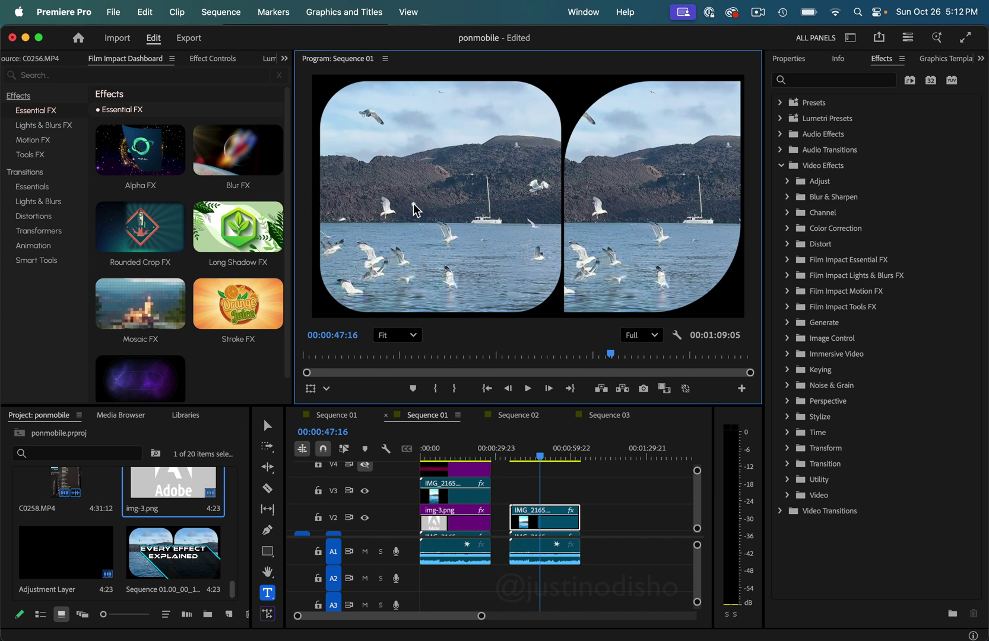
# Type a 'LONG SHADOW' title and centre it horizontally in the frame
pyautogui.click(414, 196)
pyautogui.write('LONG')
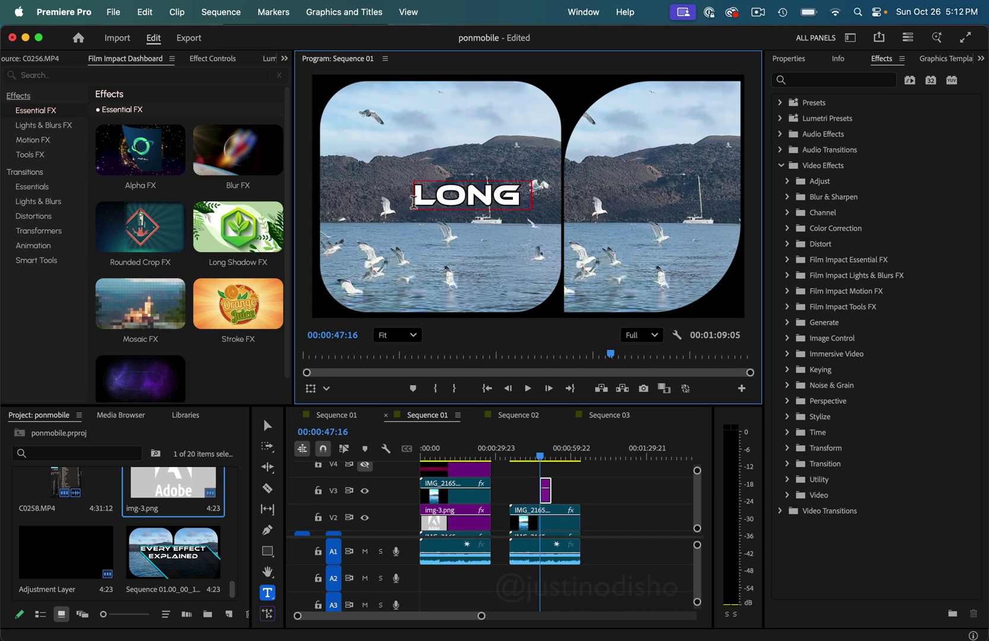
pyautogui.write(' SHADOW')
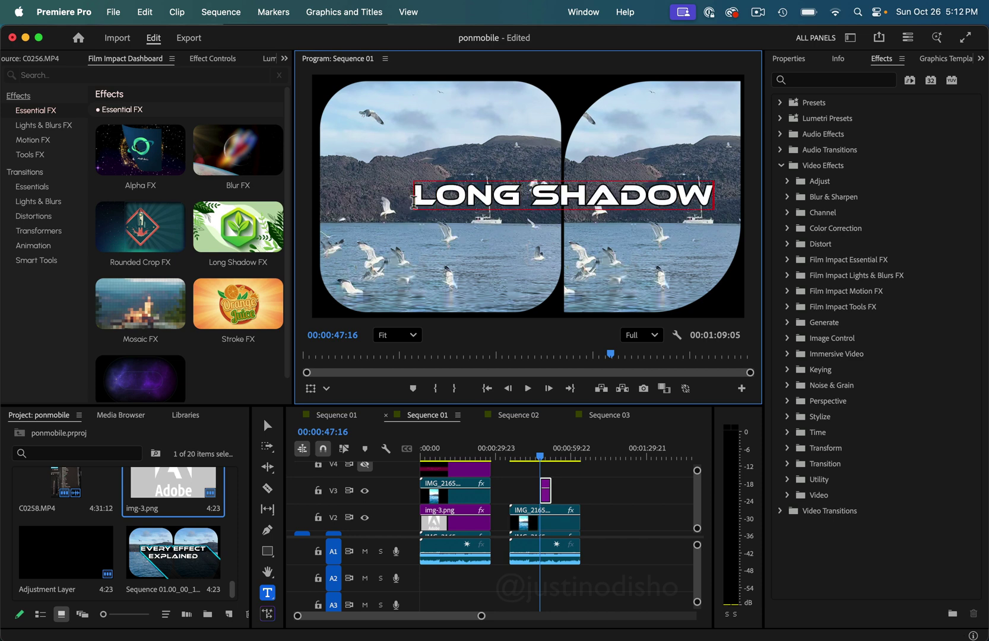
pyautogui.click(267, 425)
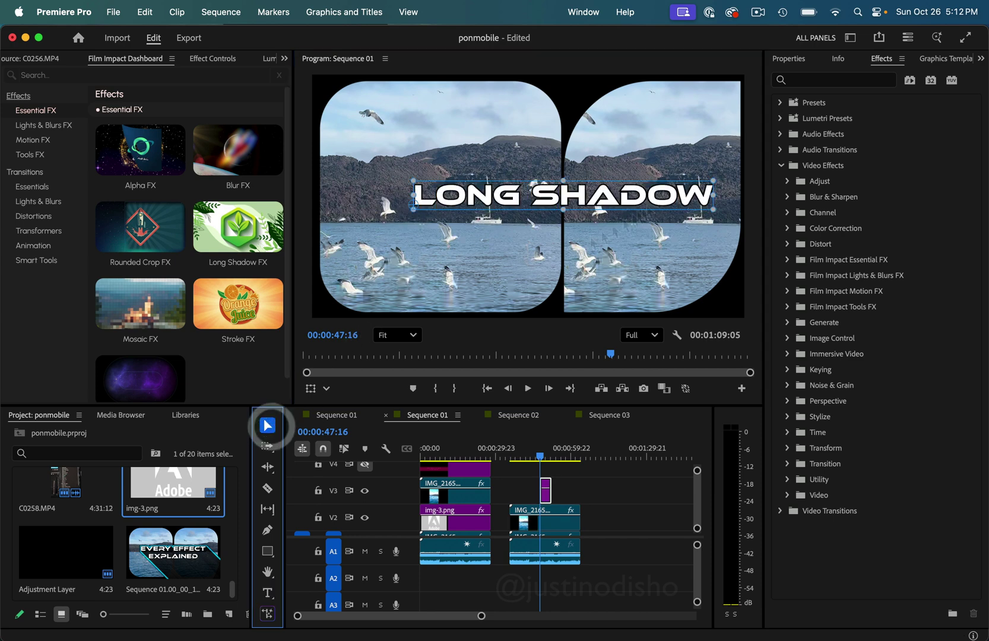
pyautogui.click(798, 61)
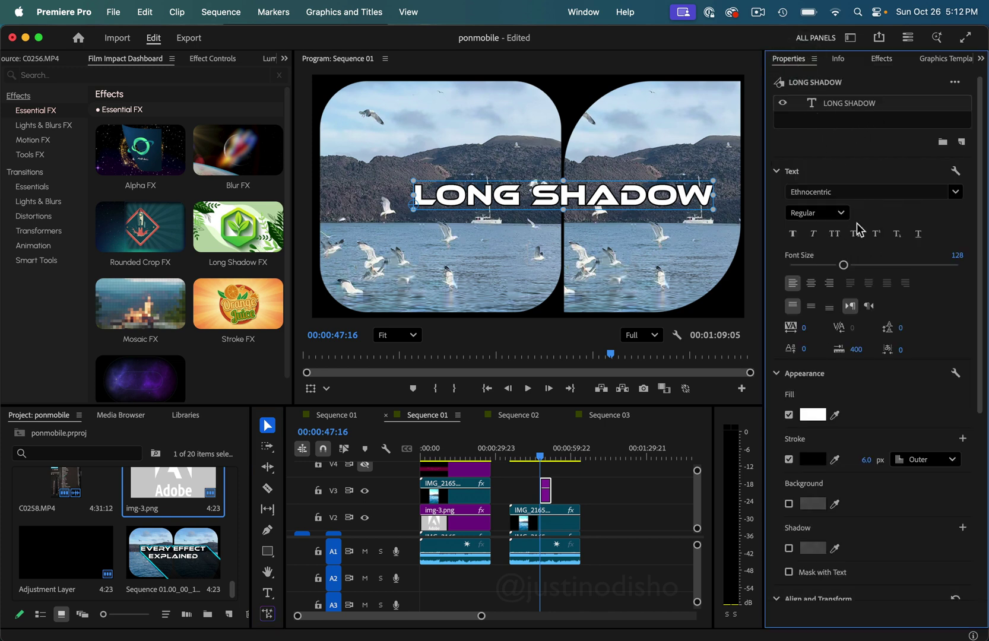
pyautogui.scroll(-5, 910, 371)
pyautogui.click(889, 464)
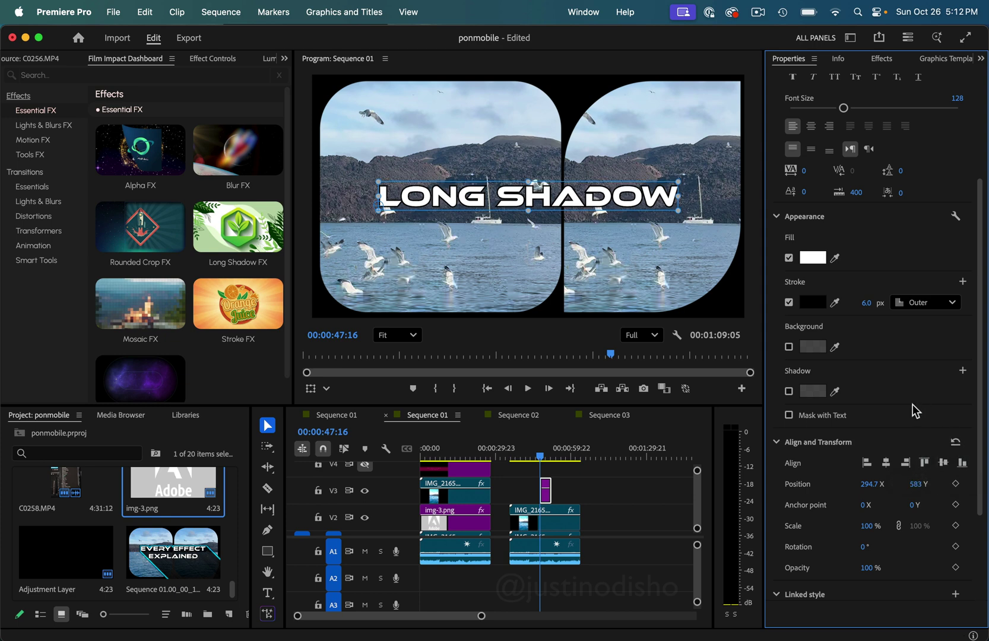
# Remove the title's stroke, apply Long Shadow FX, and extend the title clip to start earlier
pyautogui.click(789, 302)
pyautogui.click(789, 303)
pyautogui.click(790, 302)
pyautogui.moveTo(200, 230)
pyautogui.click(238, 263)
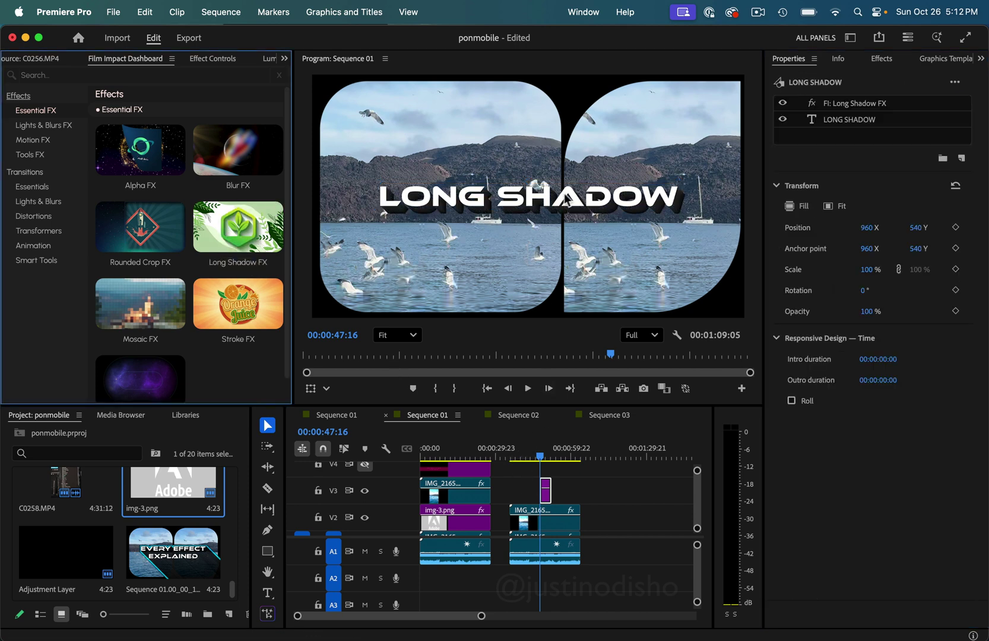
pyautogui.moveTo(541, 492); pyautogui.dragTo(580, 492)
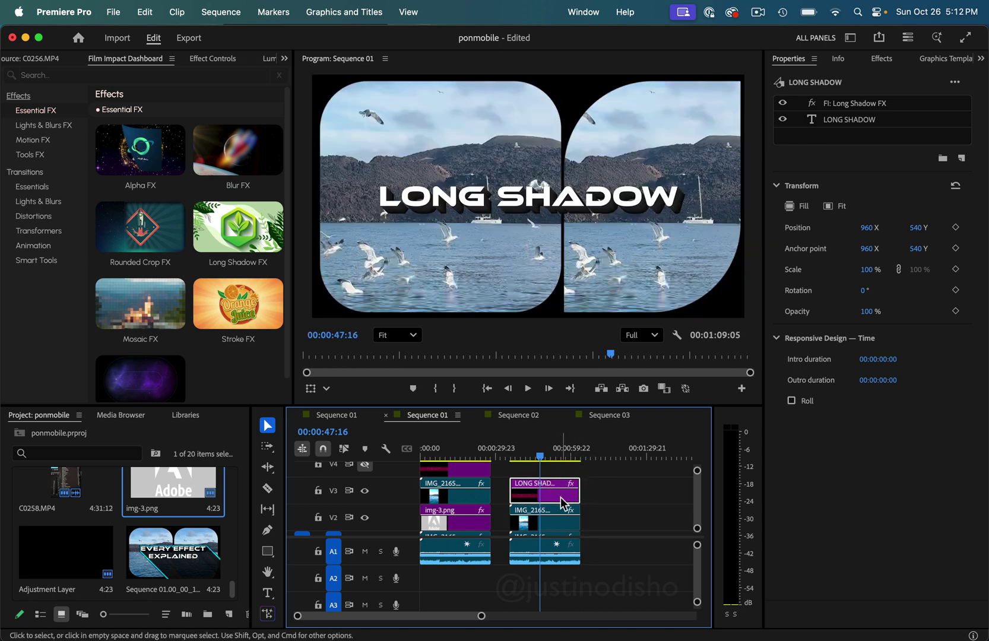
# Increase the Long Shadow FX Length to 932
pyautogui.click(230, 61)
pyautogui.scroll(-1, 202, 236)
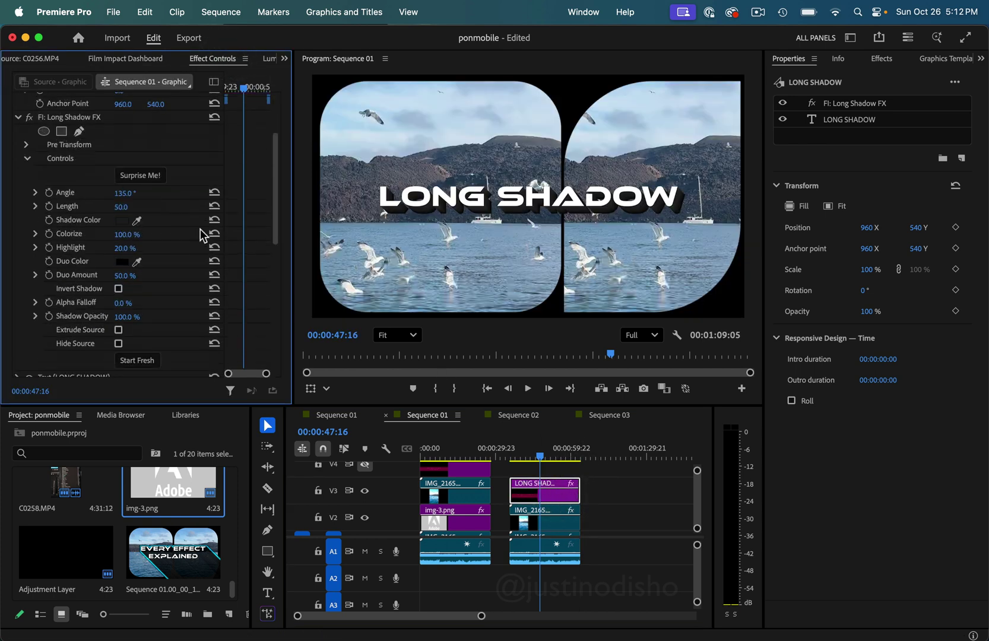
pyautogui.moveTo(120, 208)
pyautogui.mouseDown()
pyautogui.moveTo(166, 197)
pyautogui.moveTo(106, 197)
pyautogui.mouseUp()
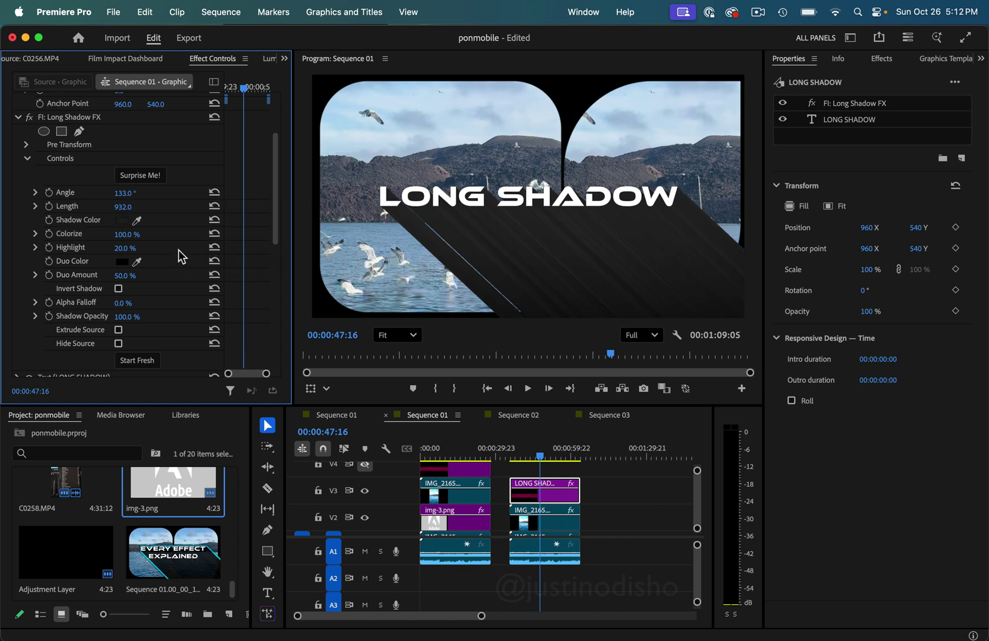
# Randomise the shadow to a pale green look: Seed 59034, Colorize 71.7%, Highlight 1.9%
pyautogui.click(151, 177)
pyautogui.click(151, 177)
pyautogui.click(152, 179)
pyautogui.click(152, 179)
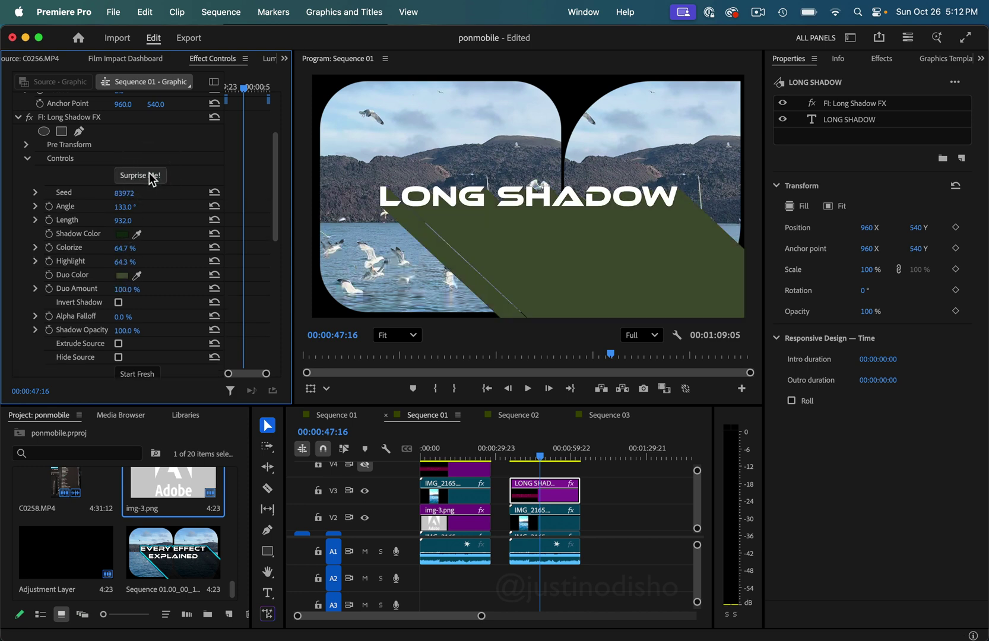
pyautogui.click(152, 179)
pyautogui.click(152, 179)
pyautogui.click(152, 178)
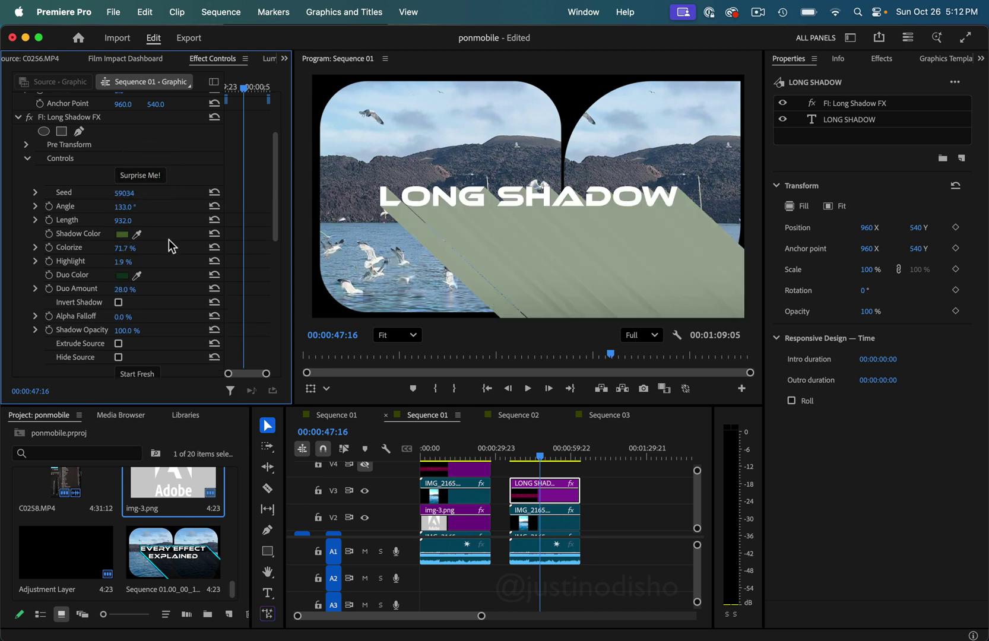
pyautogui.scroll(-1, 168, 239)
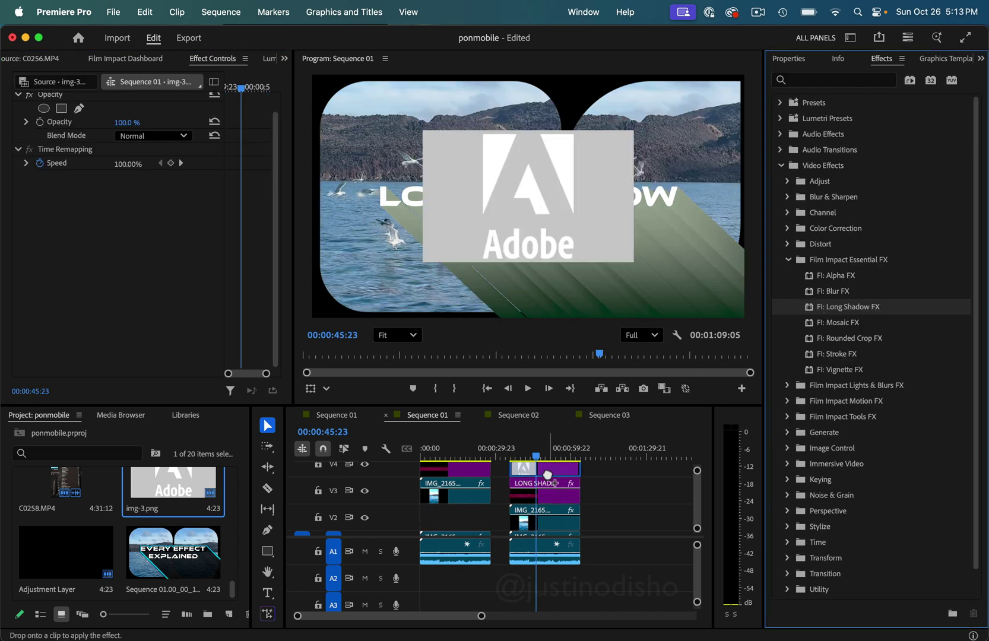
# Apply FI: Long Shadow FX and FI: Alpha FX to the Adobe logo img-3 clip
pyautogui.moveTo(548, 475); pyautogui.dragTo(548, 475)
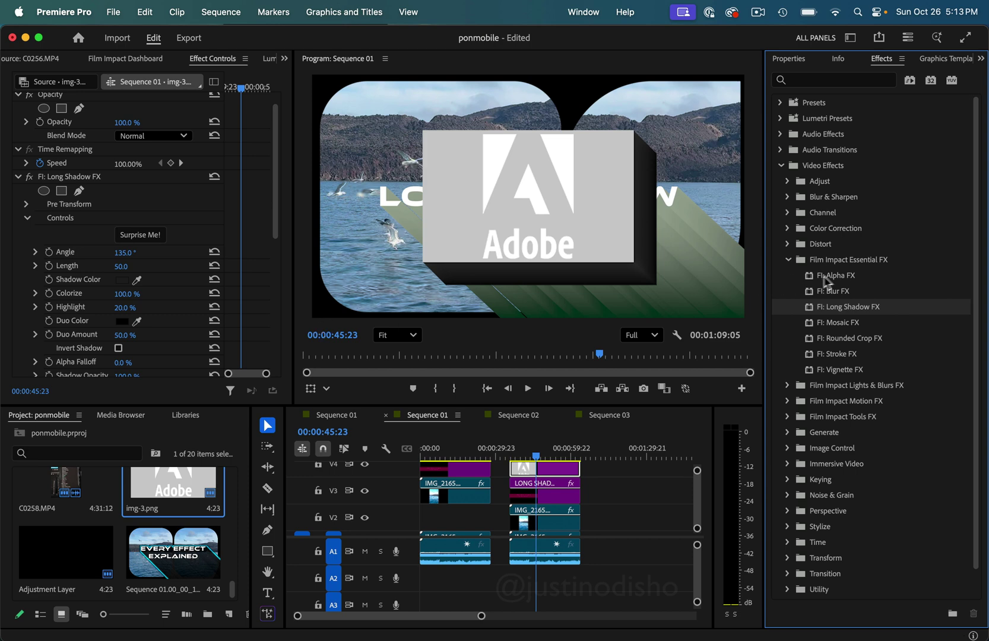
pyautogui.moveTo(827, 276); pyautogui.dragTo(543, 469)
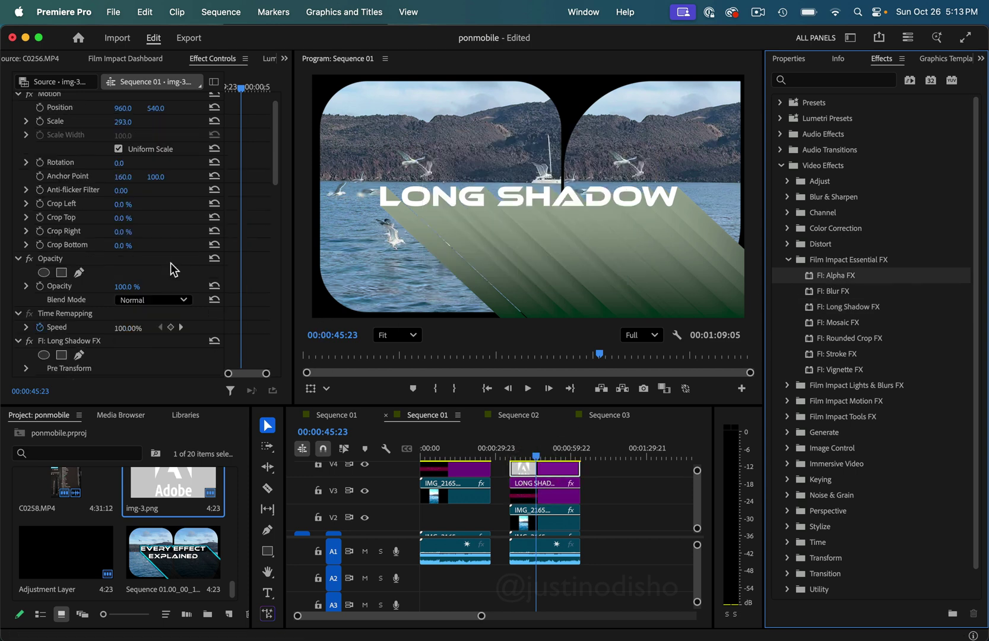
pyautogui.scroll(-1, 86, 304)
# Reorder the effects so Alpha FX sits above Long Shadow FX, collapsing both
pyautogui.click(17, 314)
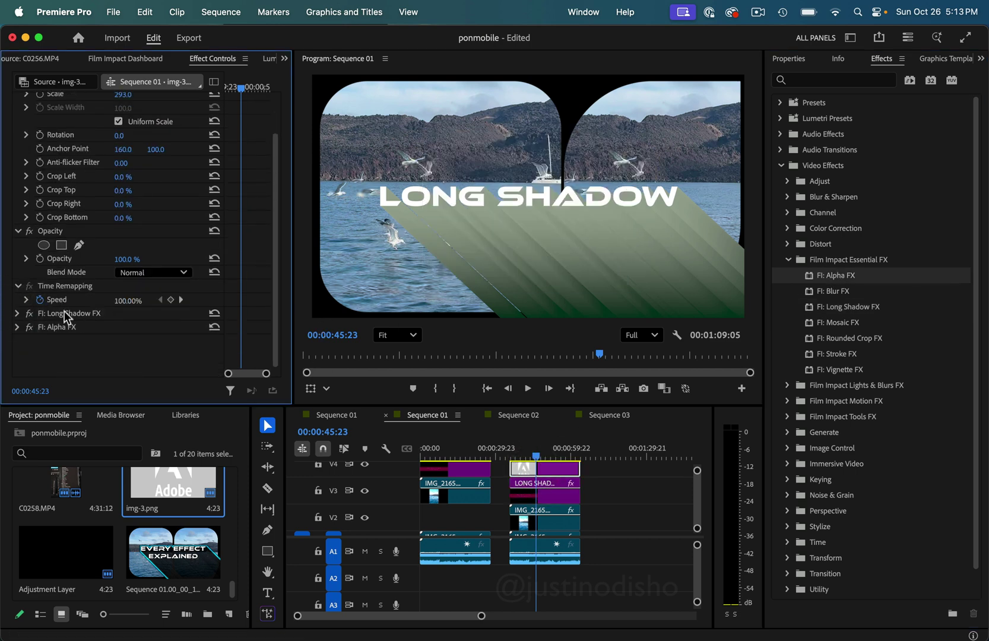
pyautogui.moveTo(64, 312); pyautogui.dragTo(65, 334)
pyautogui.click(17, 312)
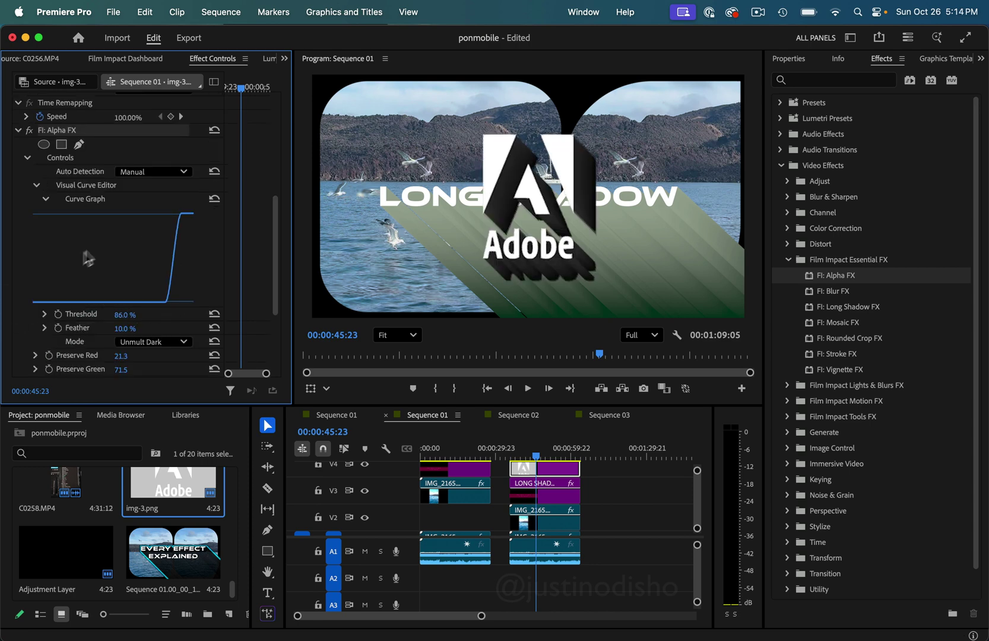
pyautogui.click(18, 130)
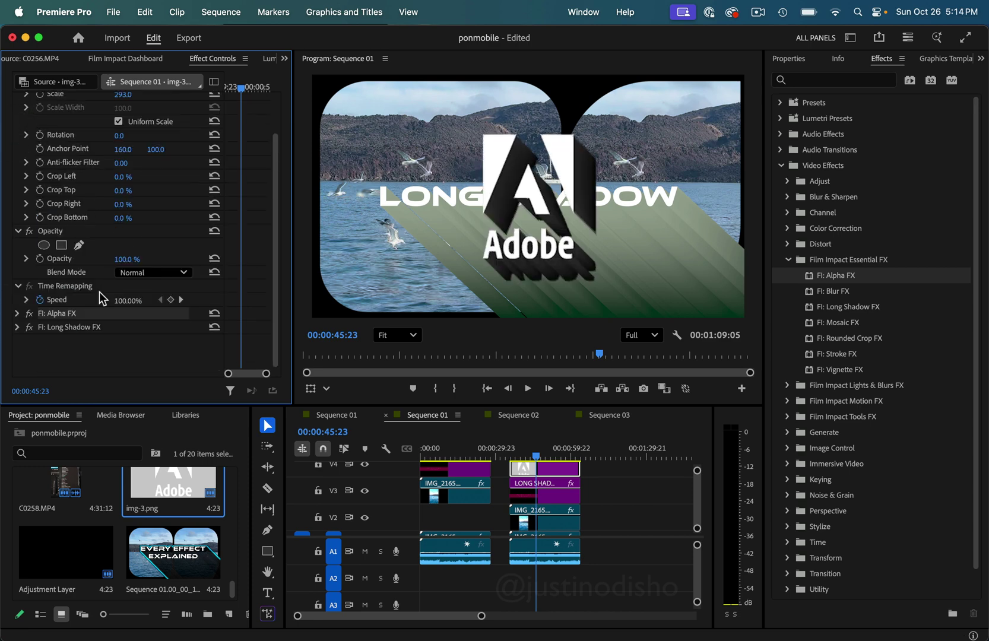
pyautogui.click(134, 58)
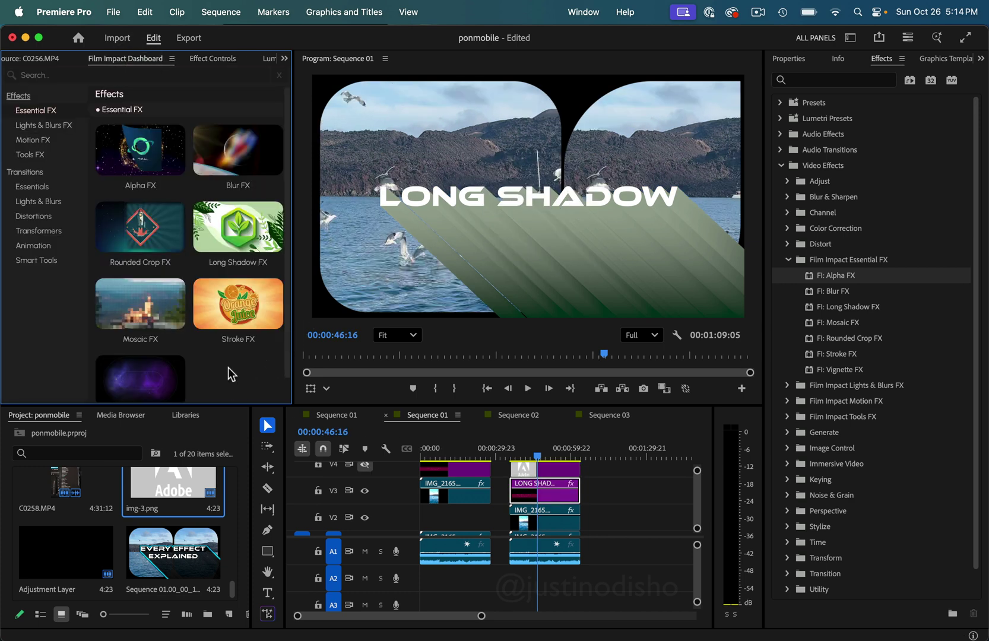
# Apply Stroke FX to the LONG SHADOW title and re-enable its black 6.0 px Outer text outline
pyautogui.moveTo(249, 317)
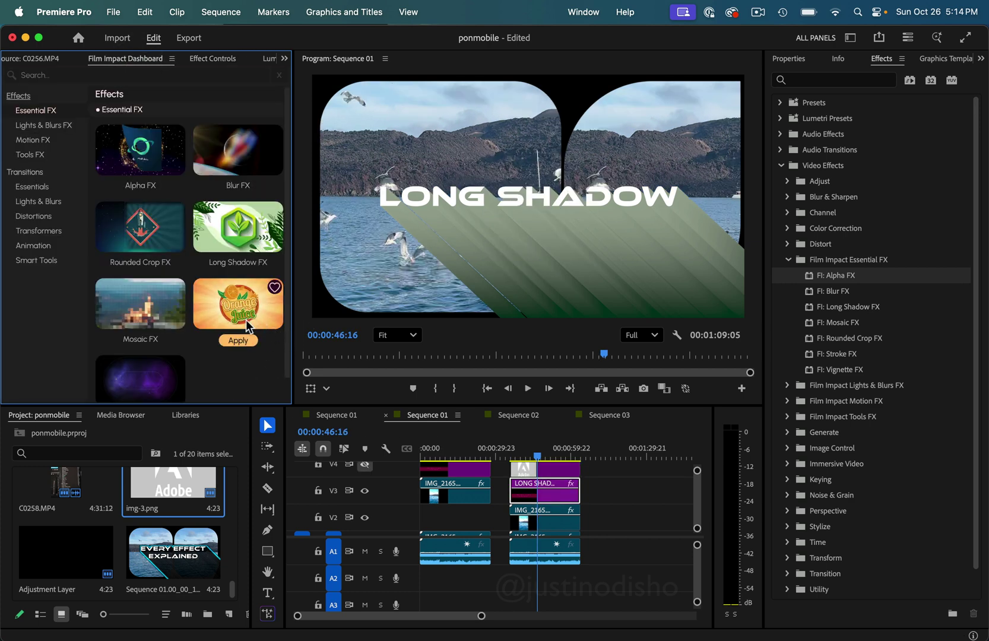
pyautogui.click(246, 342)
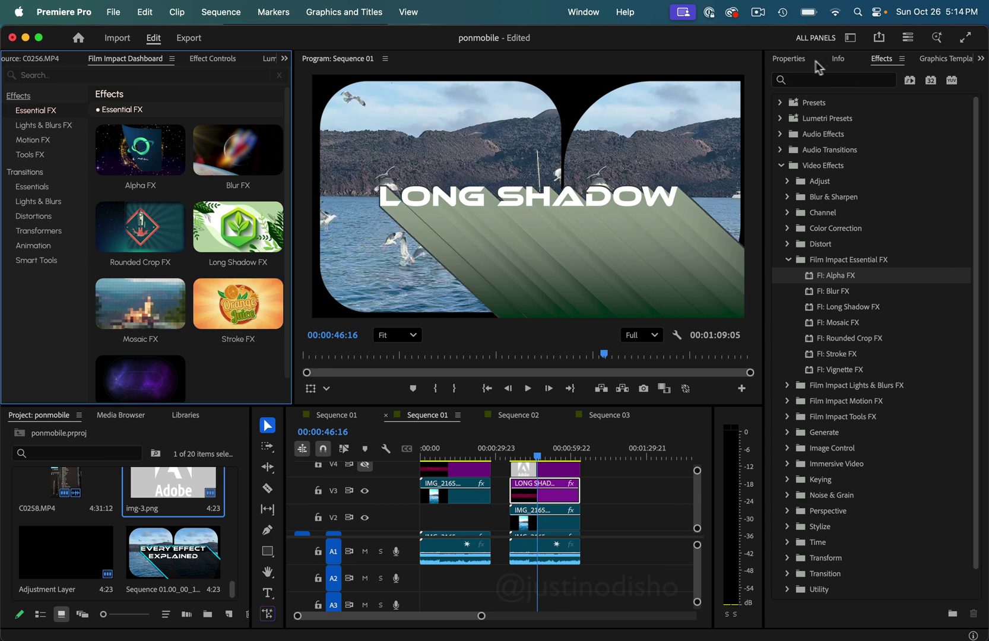
pyautogui.click(790, 57)
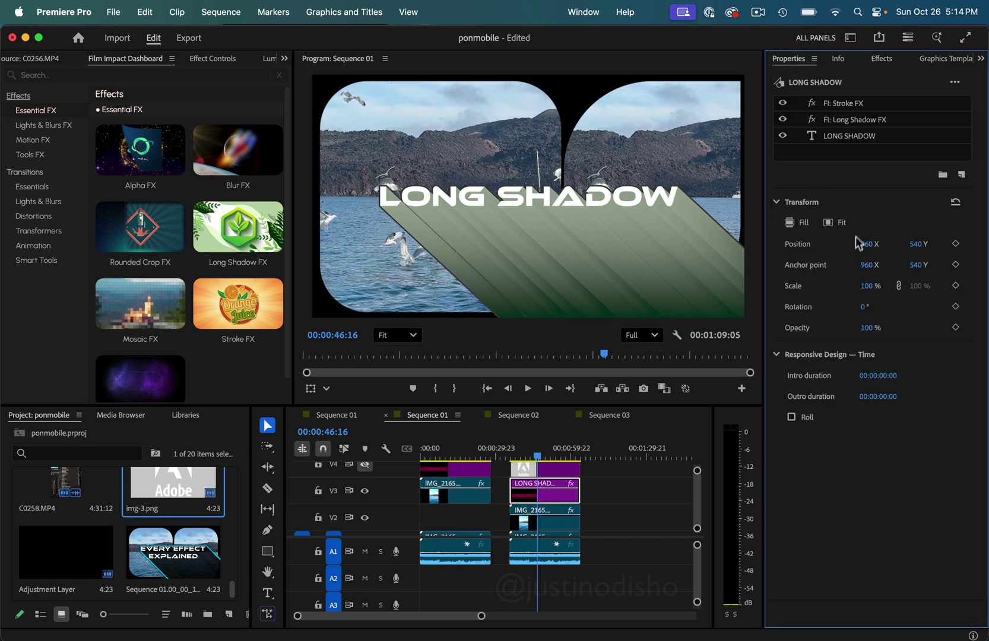
pyautogui.click(850, 136)
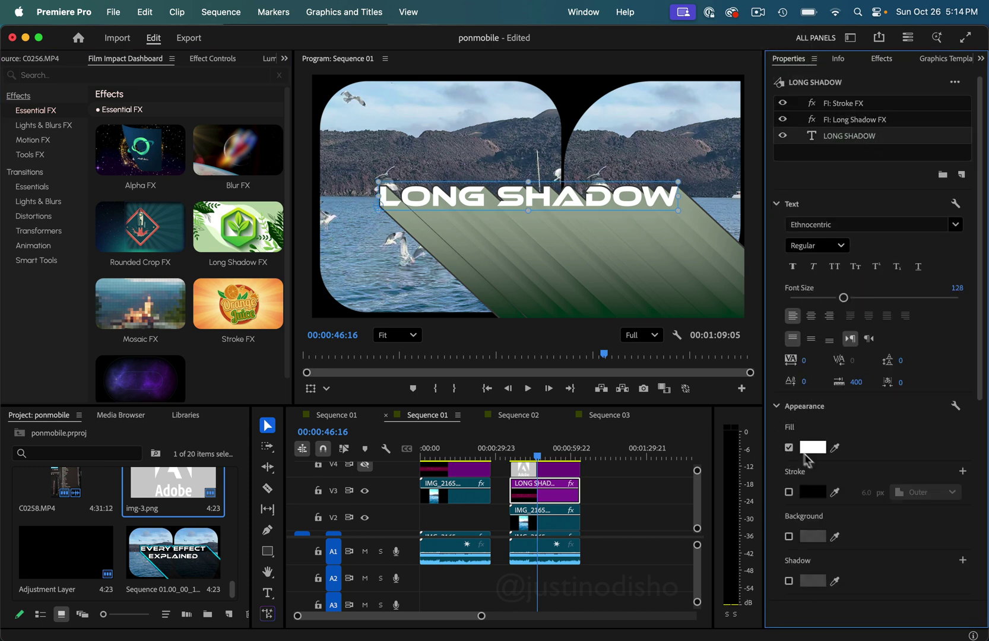
pyautogui.click(788, 491)
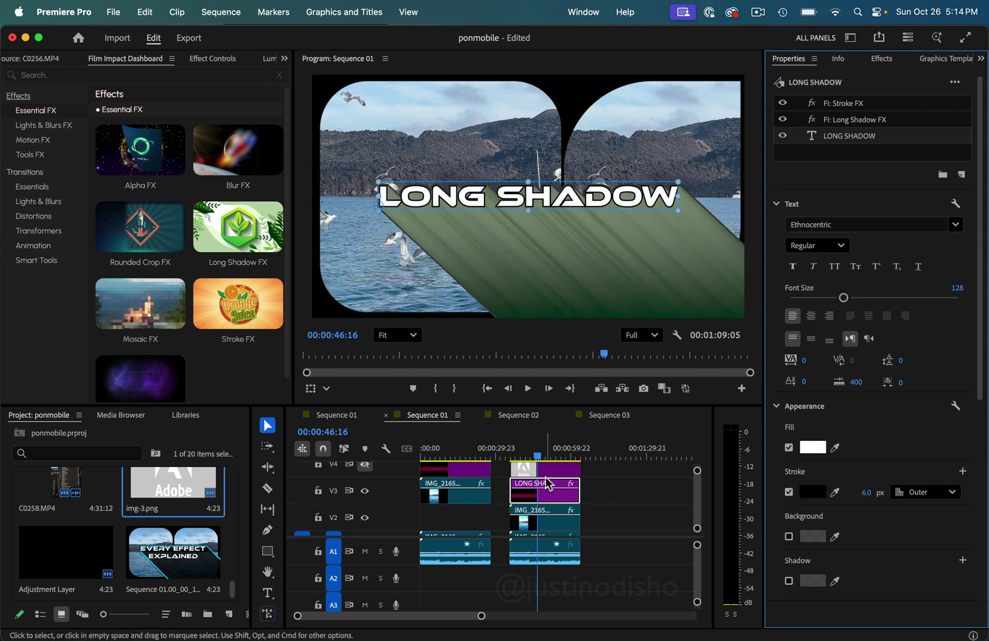
# Thicken the title's Stroke FX size to 82 in Effect Controls
pyautogui.click(212, 58)
pyautogui.scroll(-1, 183, 282)
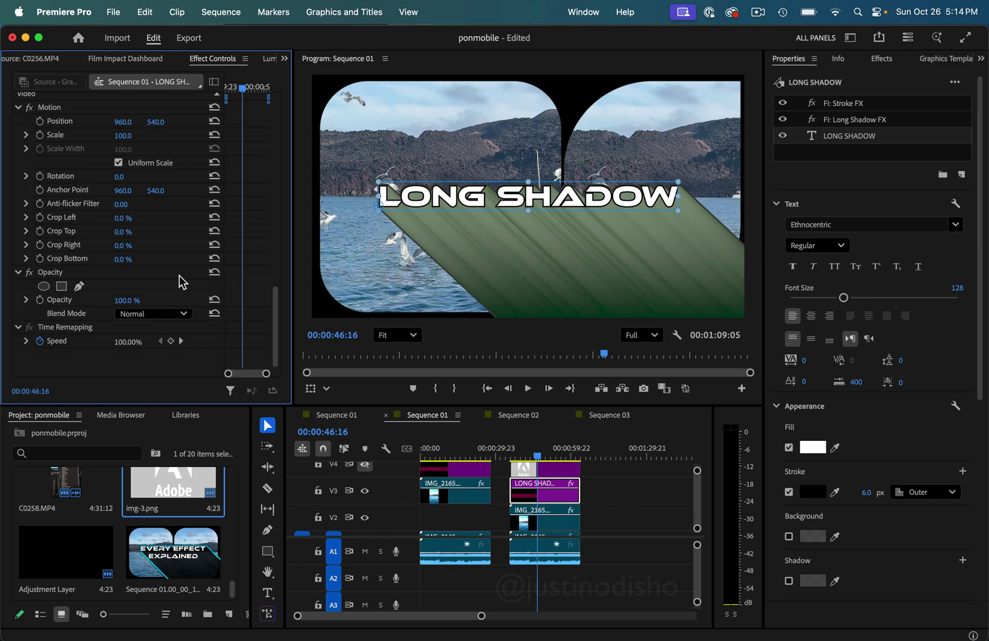
pyautogui.scroll(10, 165, 279)
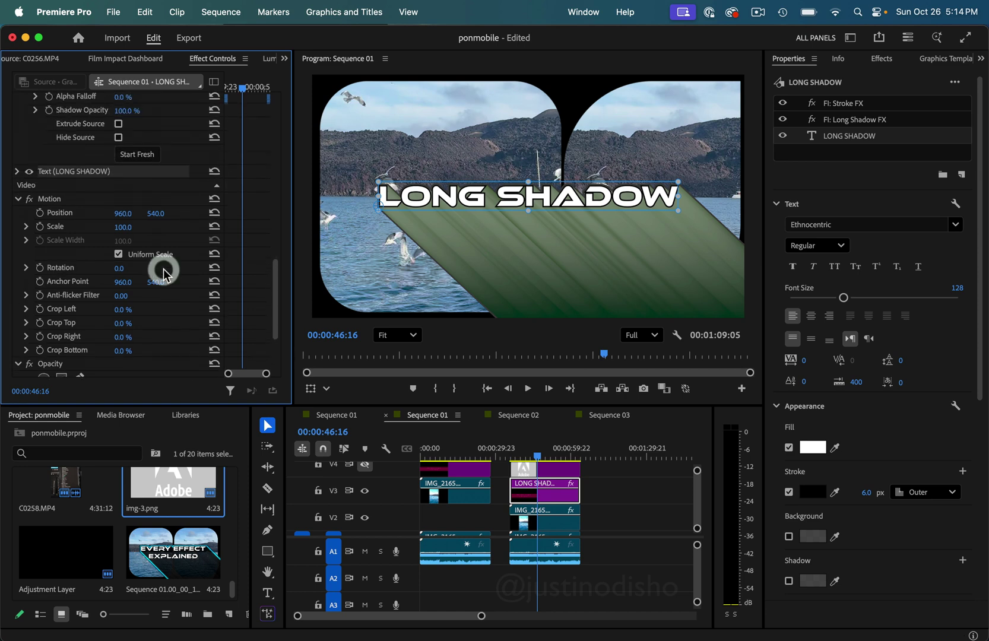
pyautogui.moveTo(124, 202); pyautogui.dragTo(132, 195)
# Randomize the stroke with Surprise Me! repeatedly until it becomes a thin green outline
pyautogui.click(147, 183)
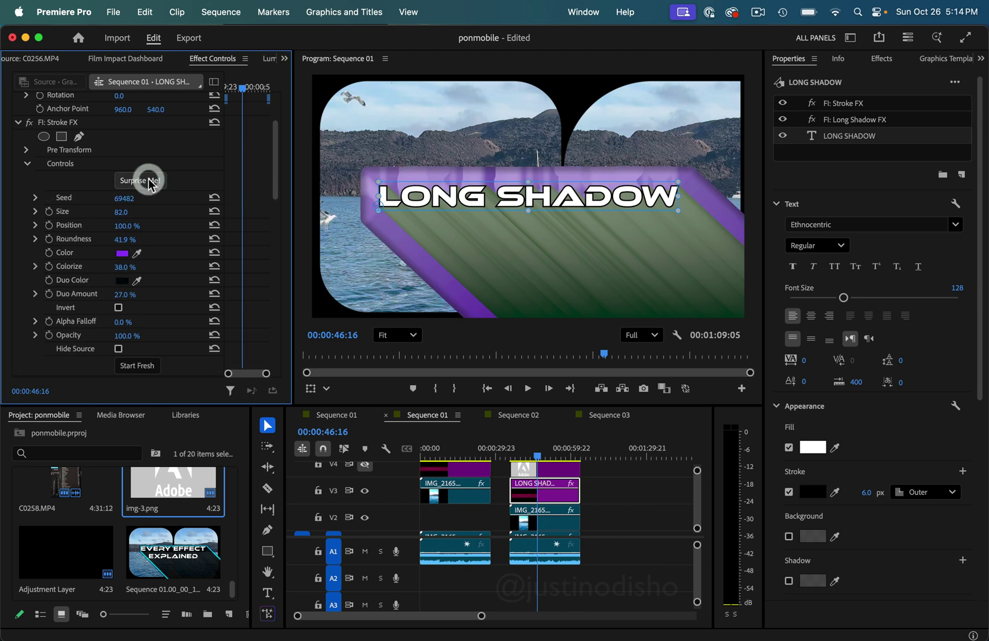
pyautogui.click(147, 182)
pyautogui.click(148, 182)
pyautogui.click(149, 182)
pyautogui.click(152, 186)
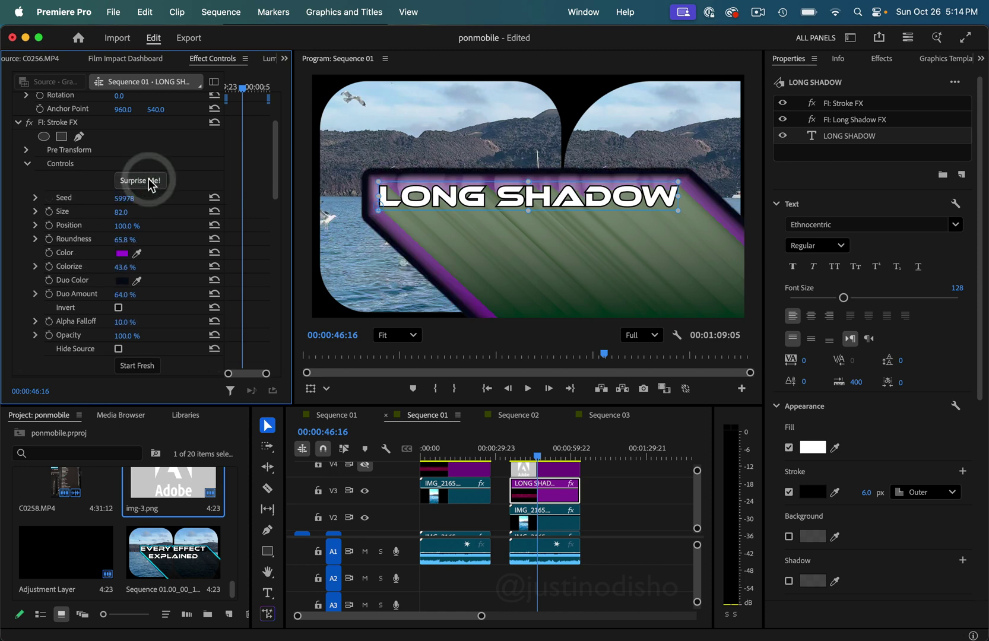
pyautogui.click(152, 186)
pyautogui.click(152, 186)
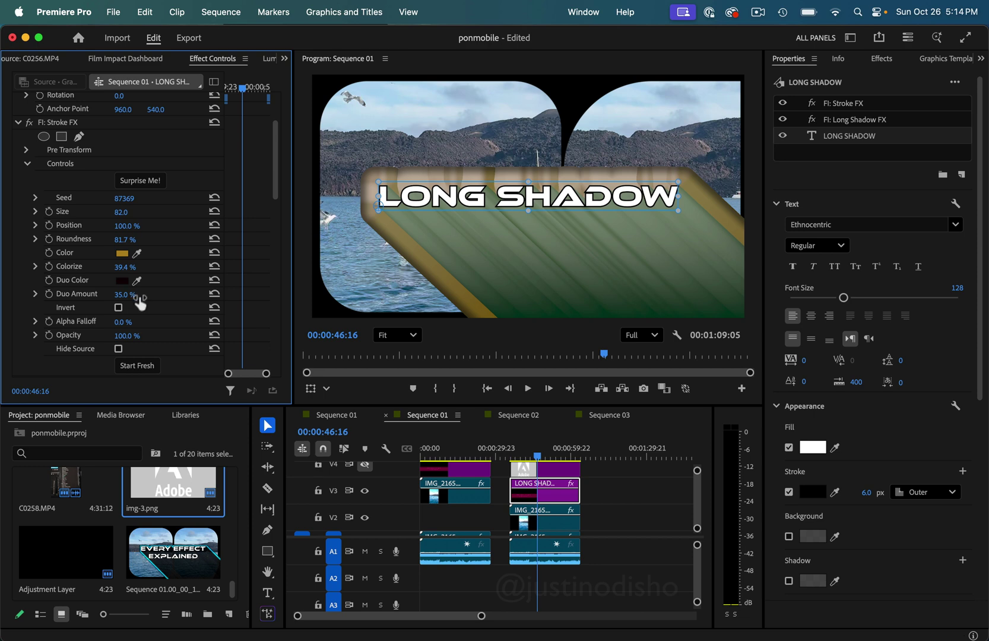
pyautogui.click(153, 184)
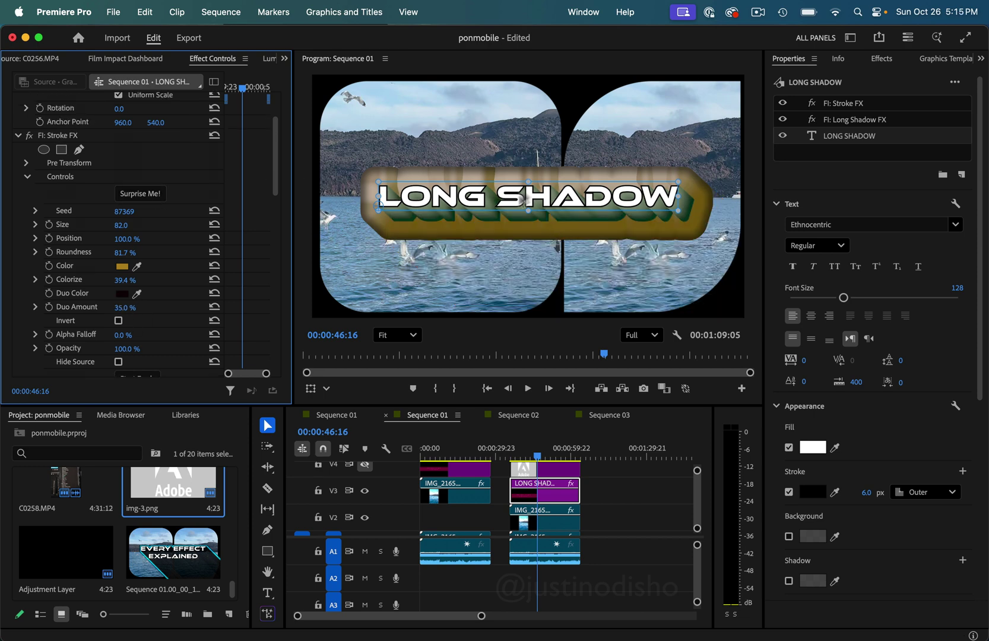
pyautogui.click(137, 195)
pyautogui.click(137, 194)
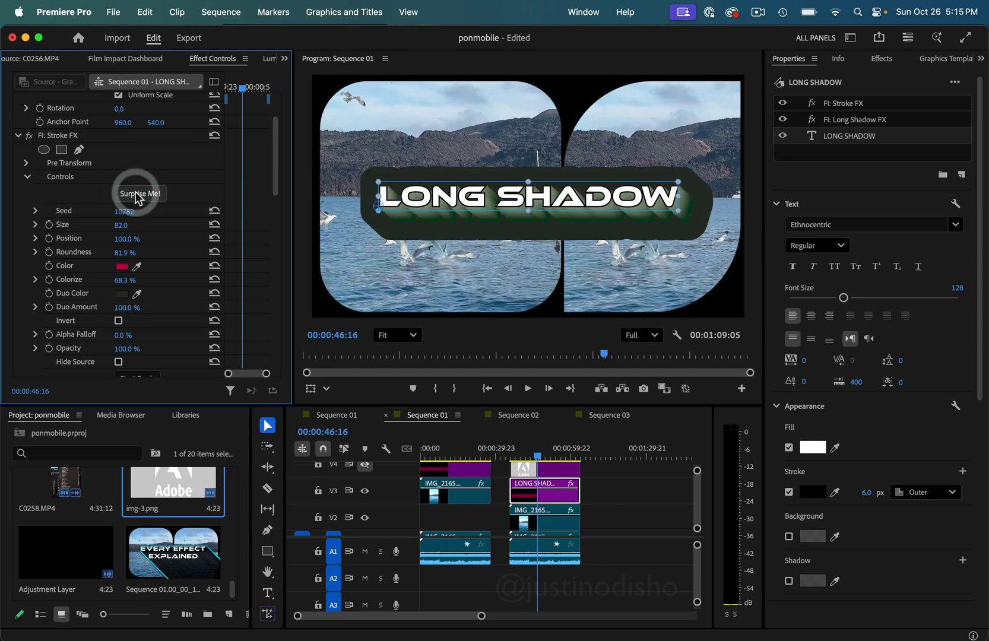
pyautogui.click(137, 194)
pyautogui.click(138, 195)
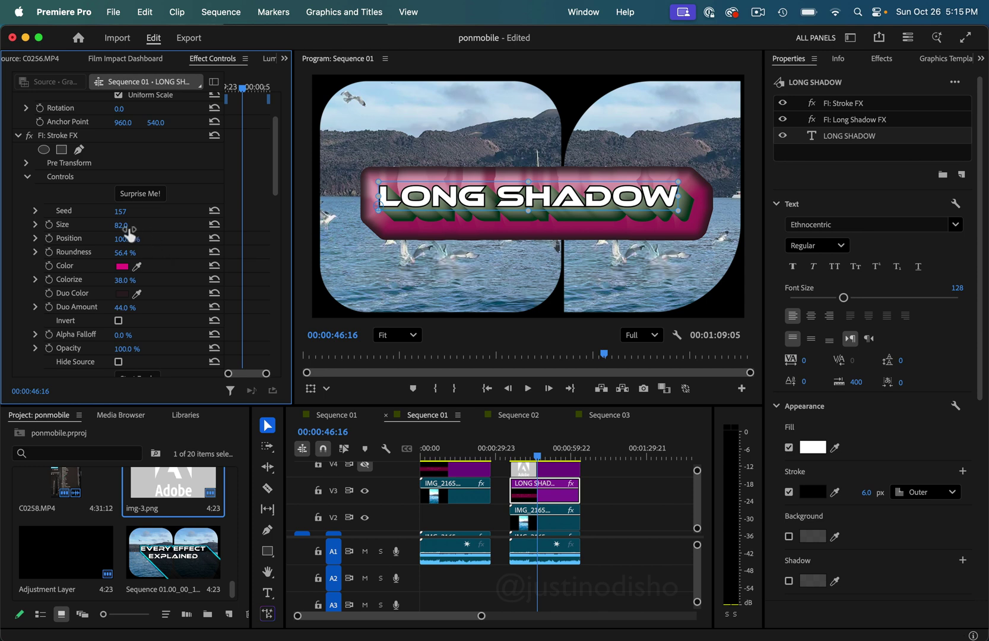
pyautogui.click(138, 195)
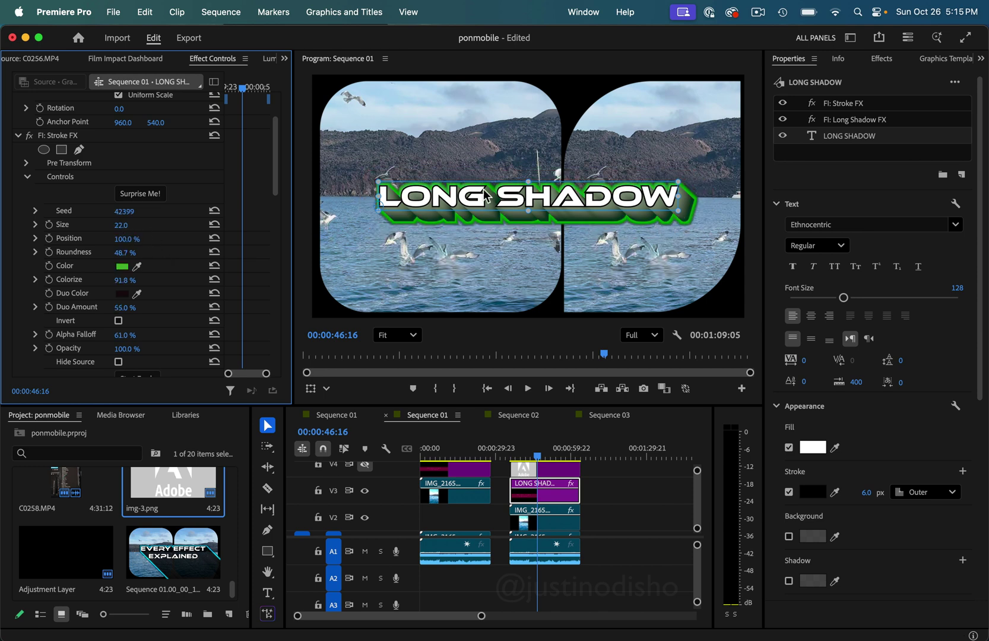
# Set the stroke size to 23 and toggle the text's own outline off and on
pyautogui.moveTo(121, 225); pyautogui.dragTo(126, 225)
pyautogui.click(788, 491)
pyautogui.click(787, 492)
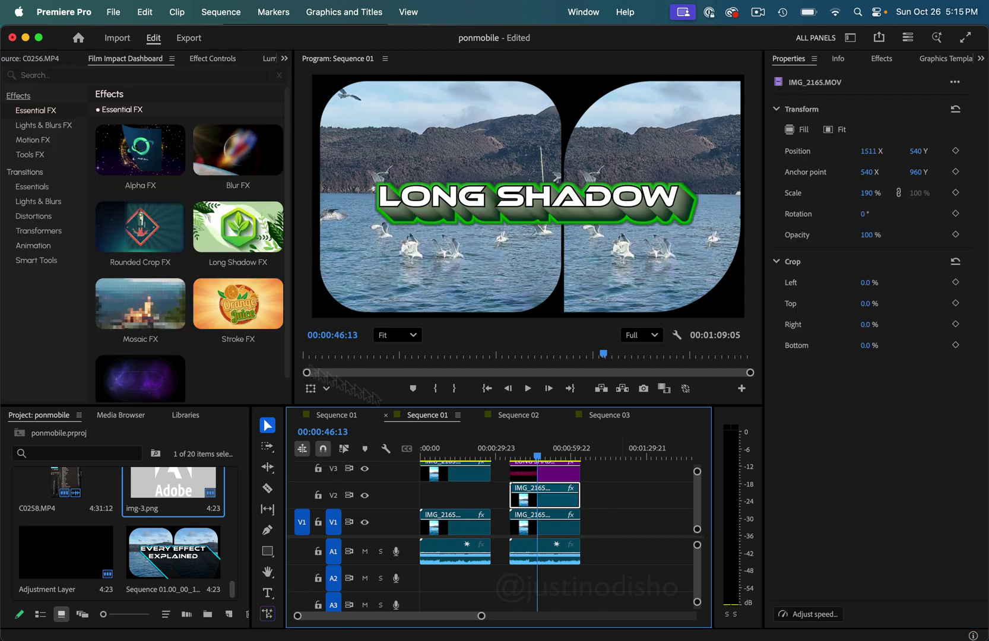
# Apply Mosaic FX to the upper clip and the standard Stylize Mosaic to the V2 and V1 clips
pyautogui.moveTo(144, 317)
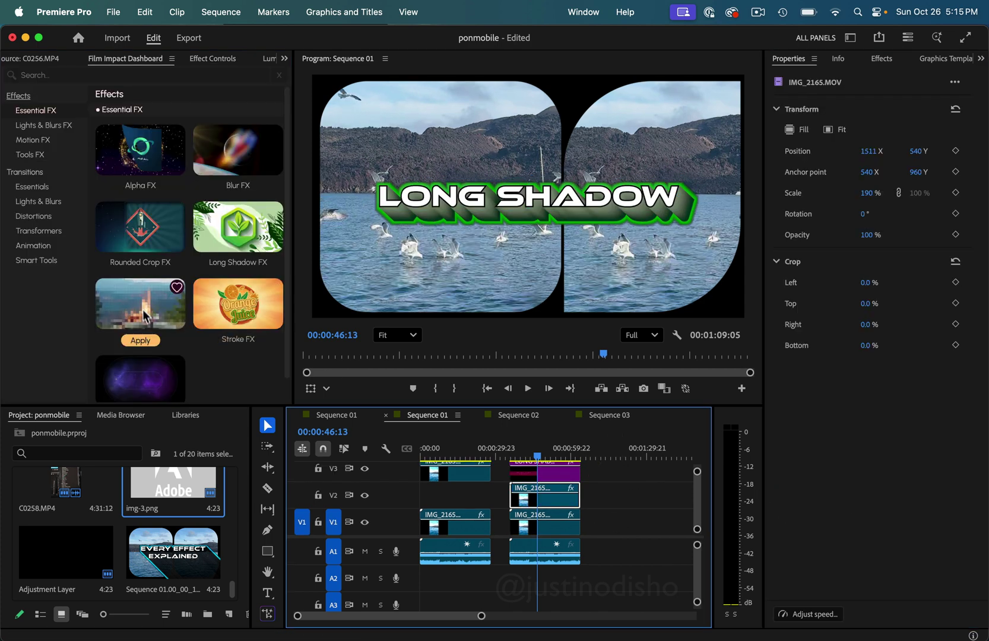
pyautogui.click(146, 338)
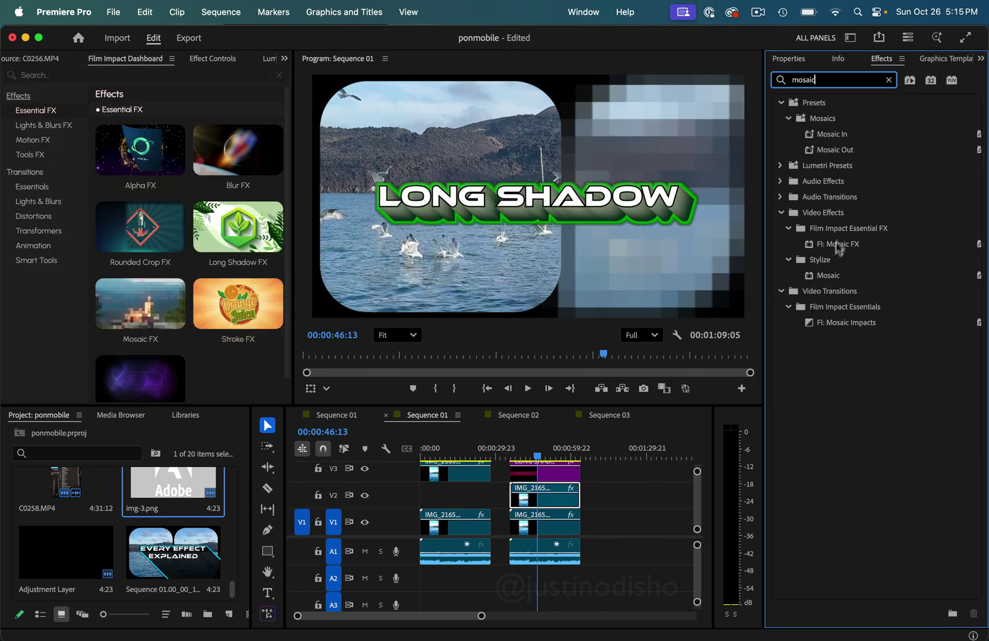
pyautogui.click(834, 276)
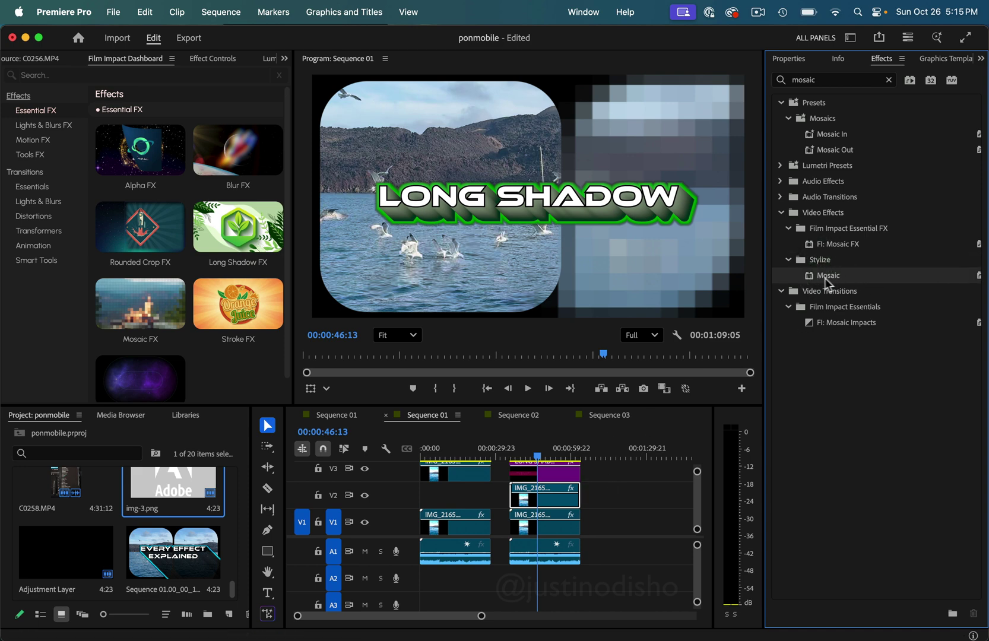
pyautogui.moveTo(828, 282); pyautogui.dragTo(545, 498)
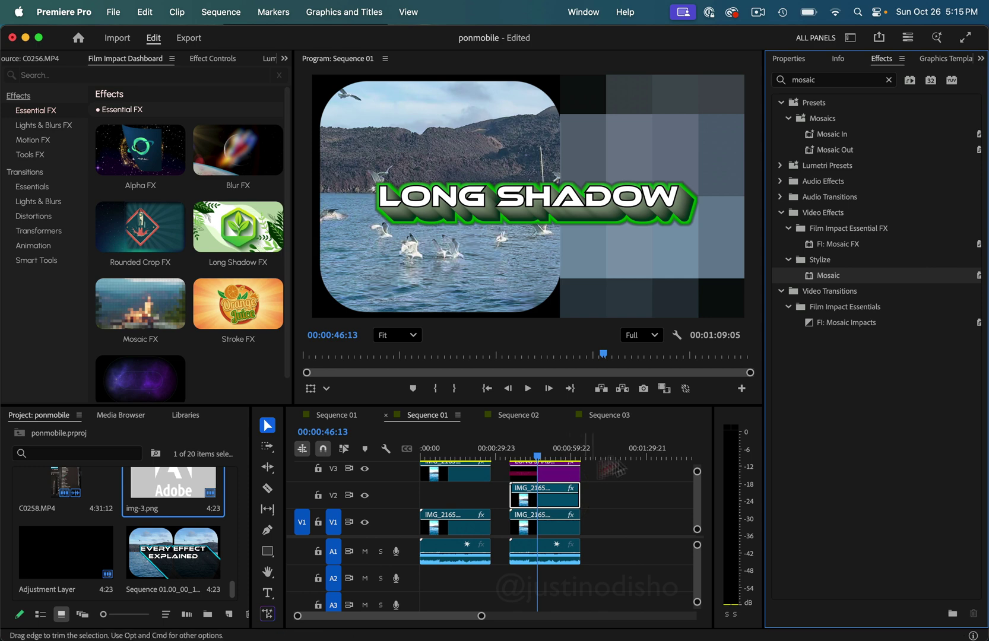
pyautogui.moveTo(839, 278); pyautogui.dragTo(560, 523)
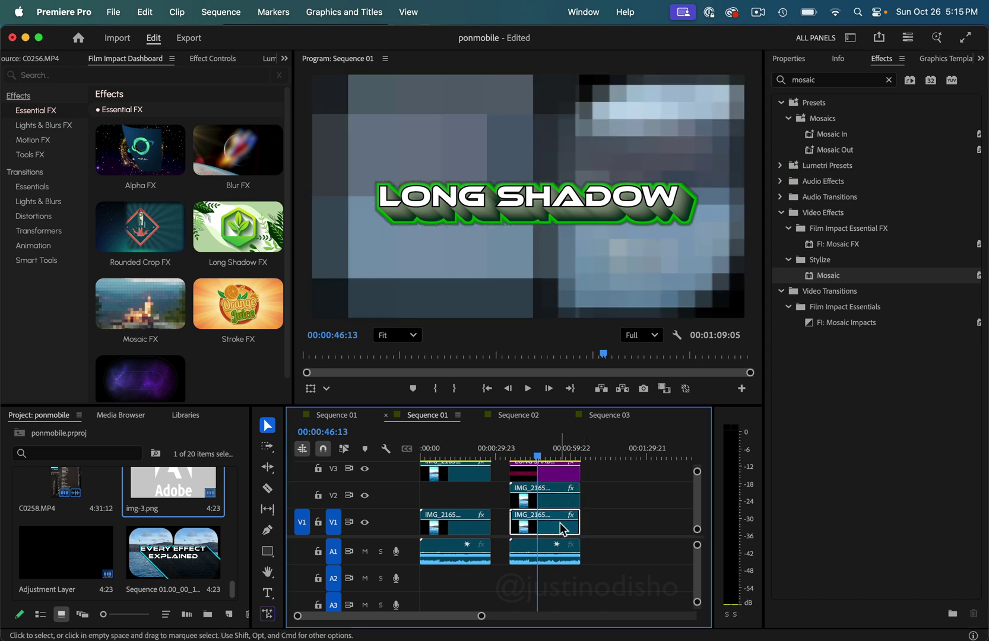
# Test the standard Mosaic on V1 with 75 horizontal blocks, then disable it
pyautogui.click(213, 59)
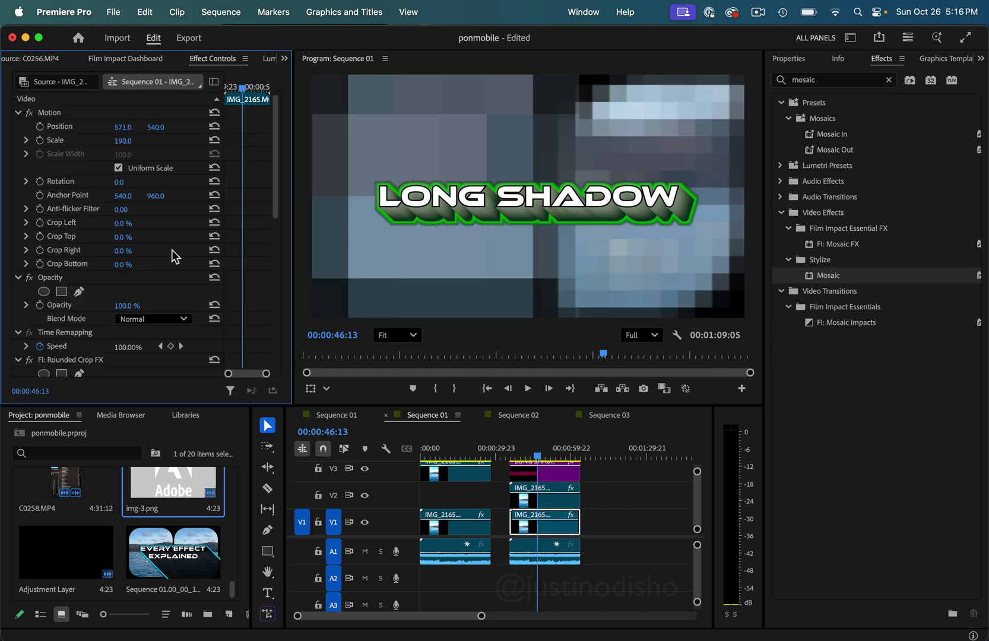
pyautogui.scroll(-10, 171, 250)
pyautogui.click(93, 300)
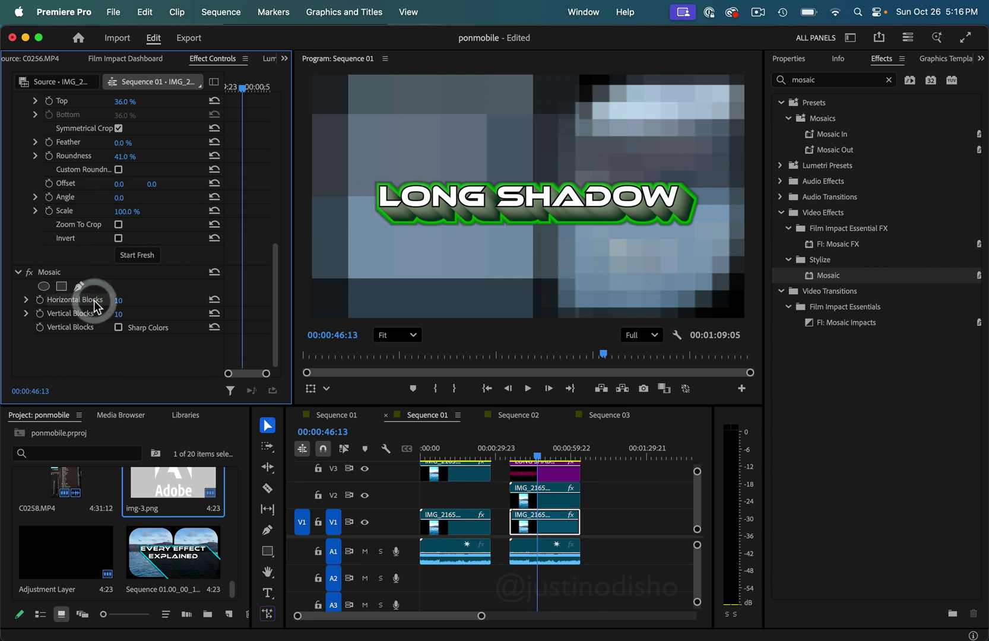
pyautogui.moveTo(119, 301)
pyautogui.mouseDown()
pyautogui.moveTo(143, 300)
pyautogui.moveTo(132, 316)
pyautogui.mouseUp()
pyautogui.click(118, 328)
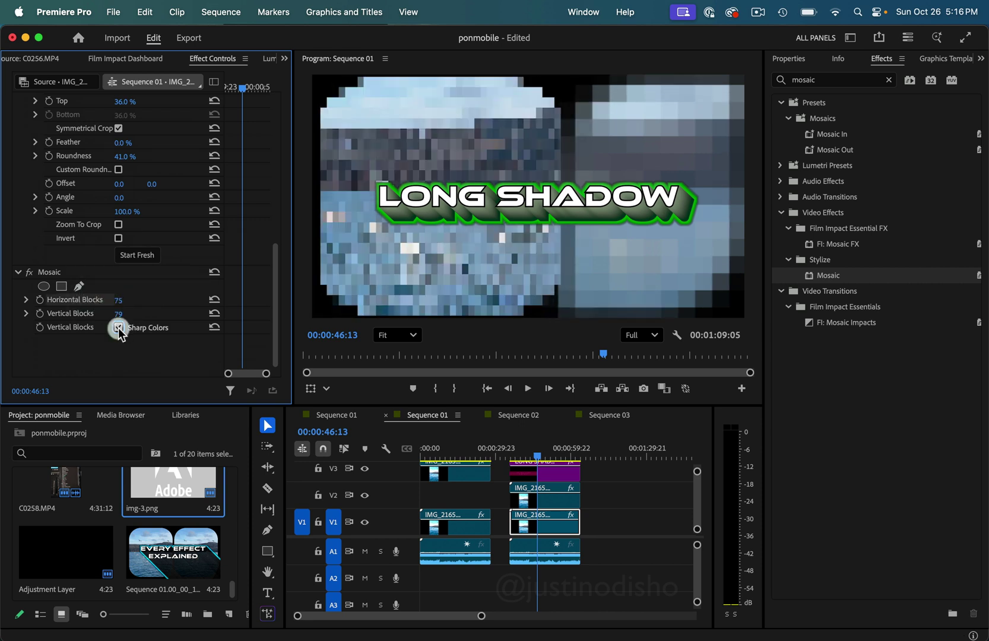
pyautogui.click(119, 328)
pyautogui.click(54, 273)
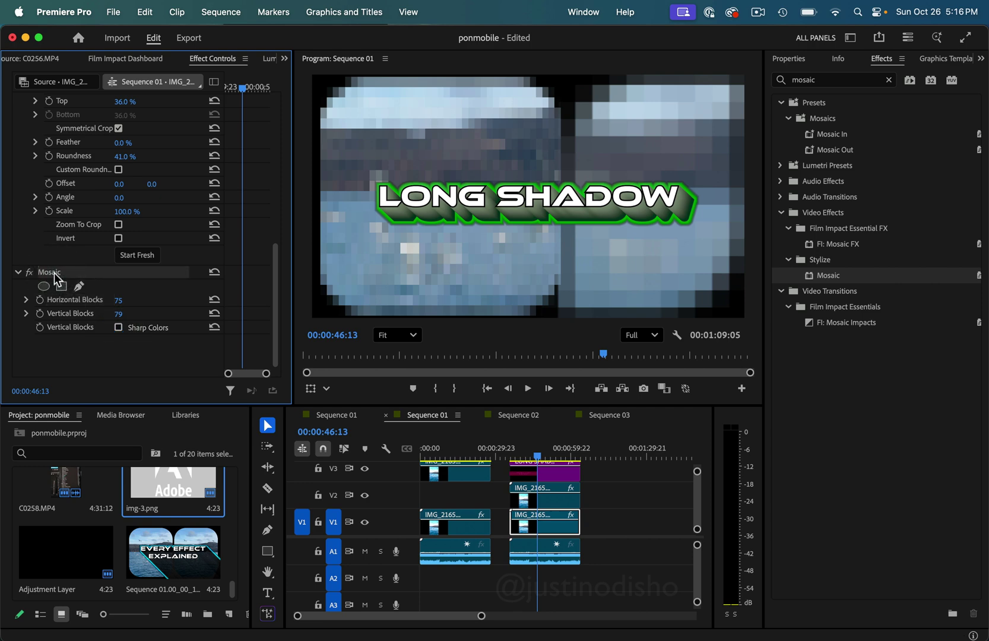
pyautogui.click(29, 272)
# Set the V2 clip's Mosaic FX to hexagon tiles, 61 tiles, with a 6% stroke
pyautogui.click(567, 502)
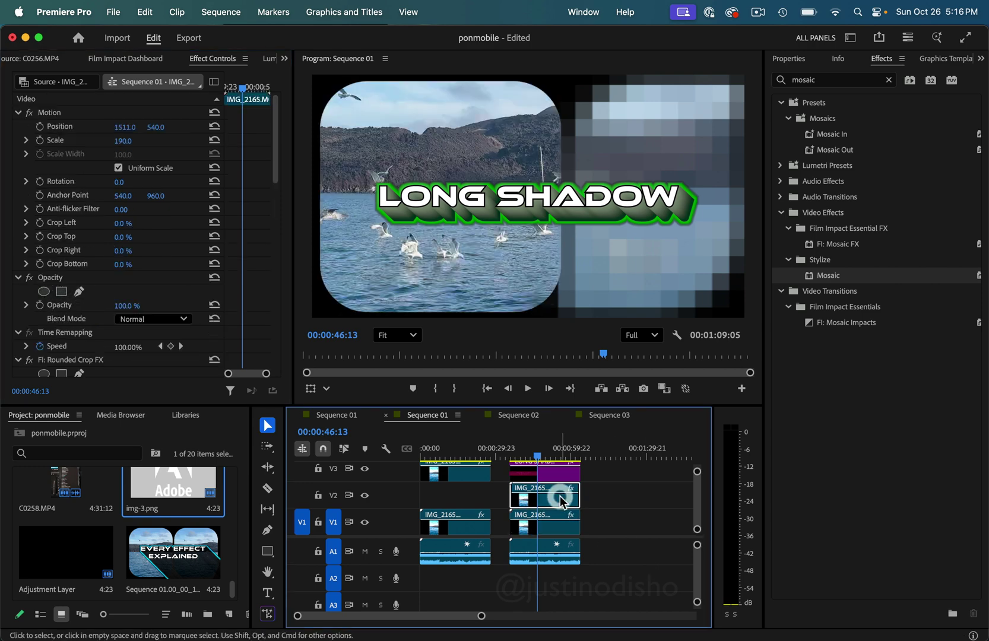
pyautogui.scroll(-10, 198, 271)
pyautogui.click(178, 194)
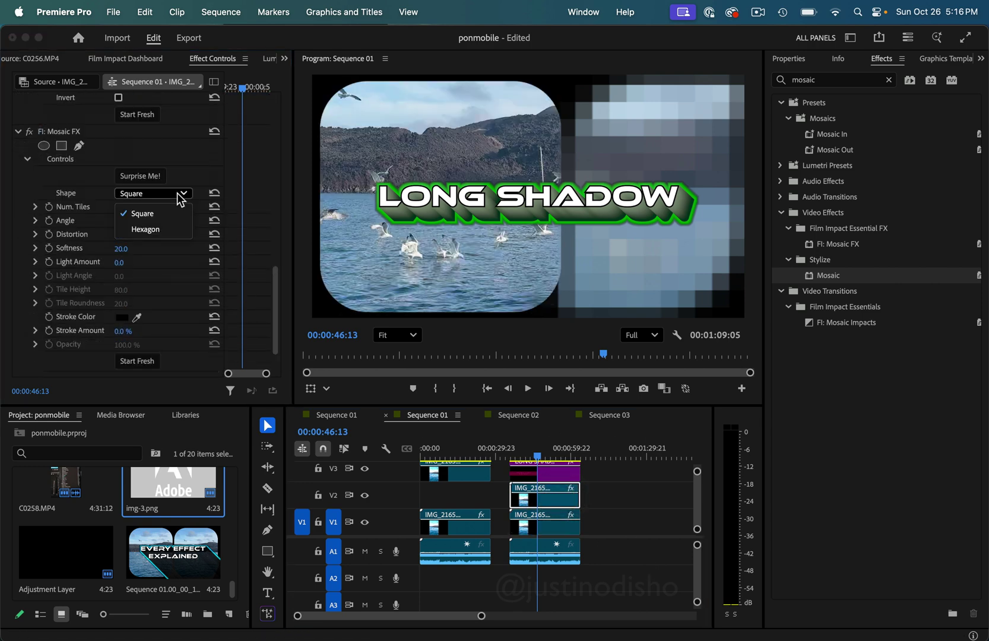
pyautogui.click(162, 232)
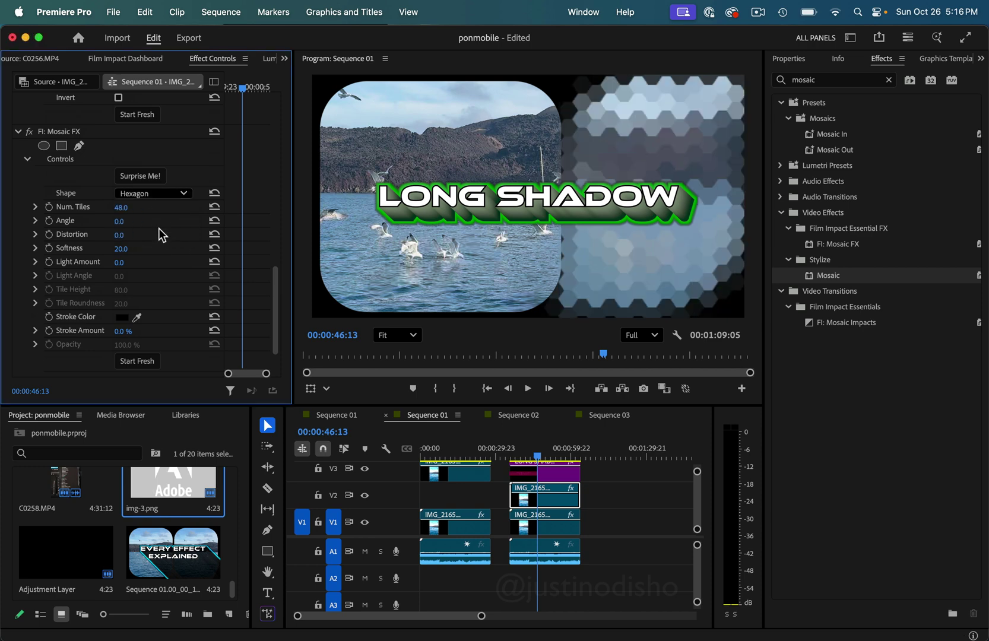
pyautogui.moveTo(121, 207); pyautogui.dragTo(68, 234)
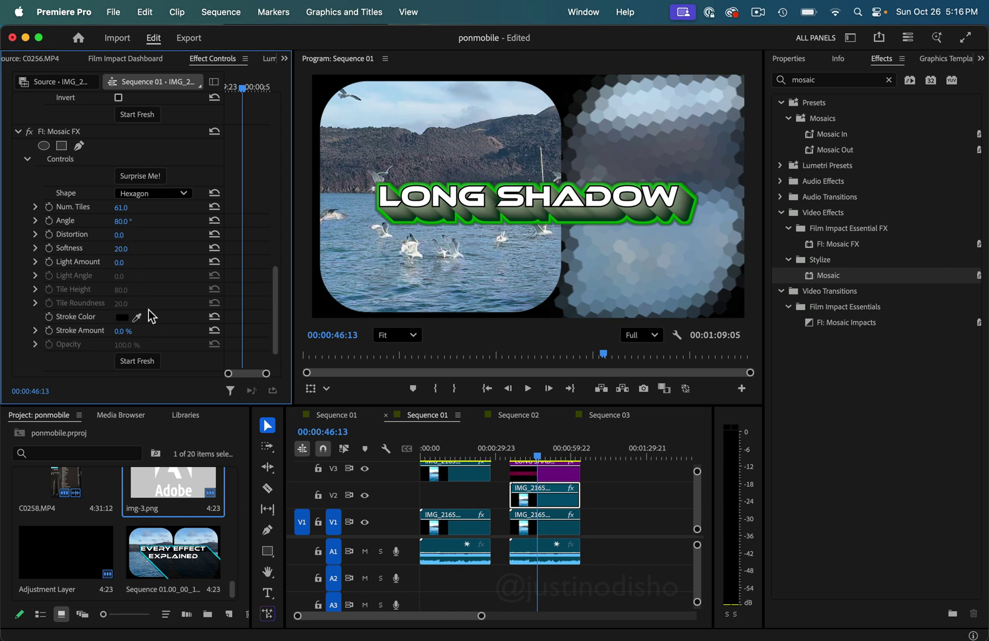
pyautogui.moveTo(132, 336); pyautogui.dragTo(133, 333)
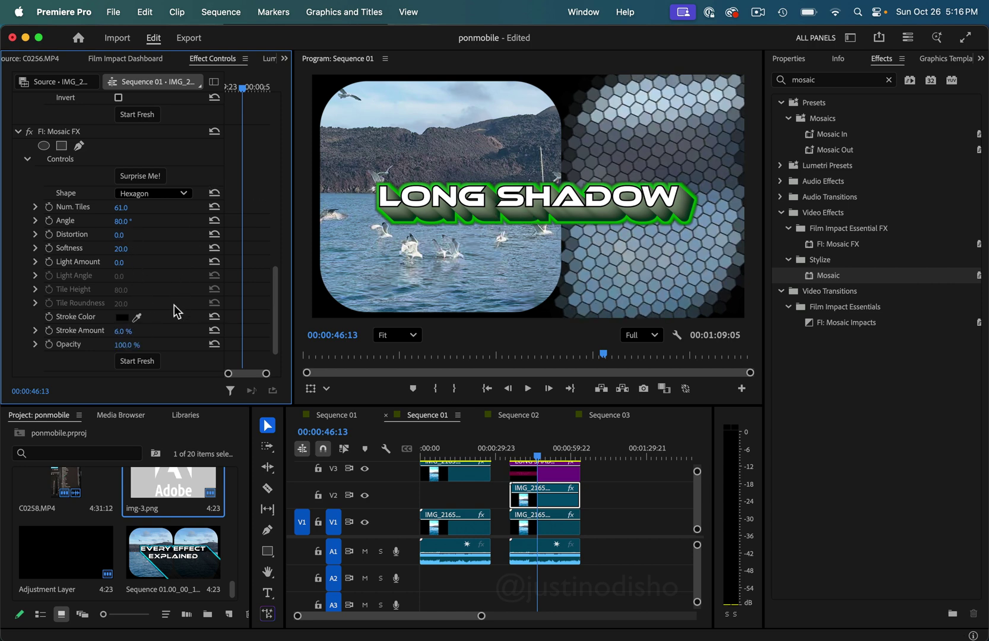
# Randomize Mosaic FX with Surprise Me! until it gives square tiles, then preview playback
pyautogui.click(154, 174)
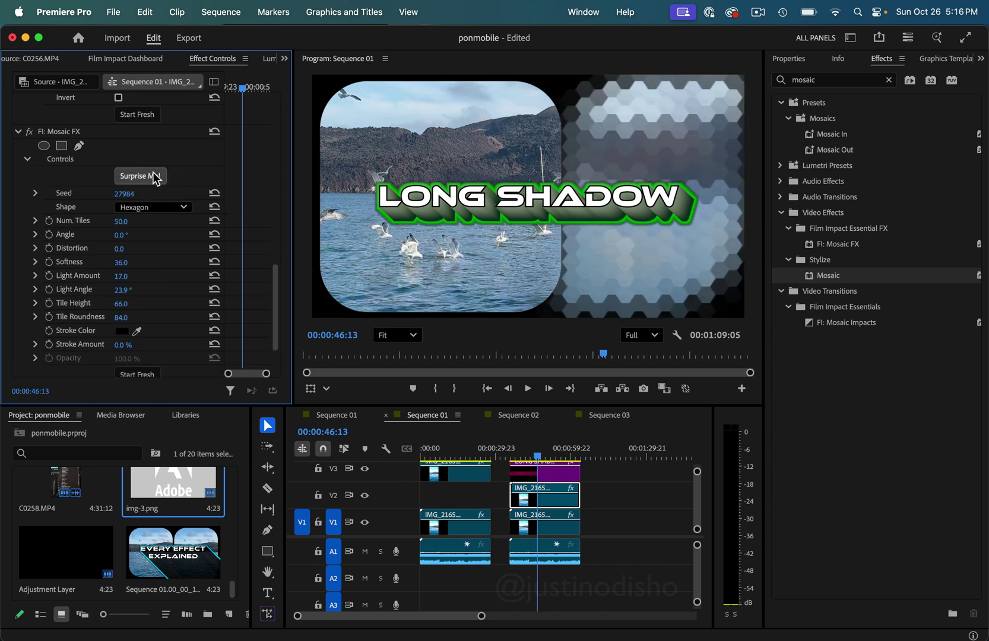
pyautogui.click(154, 176)
pyautogui.click(154, 175)
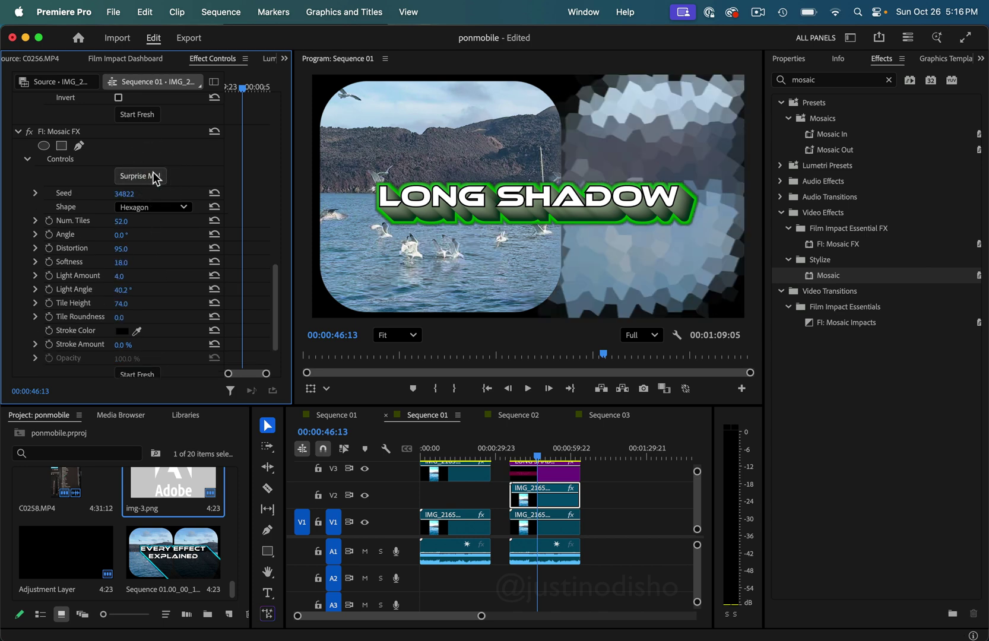
pyautogui.click(141, 176)
pyautogui.click(141, 176)
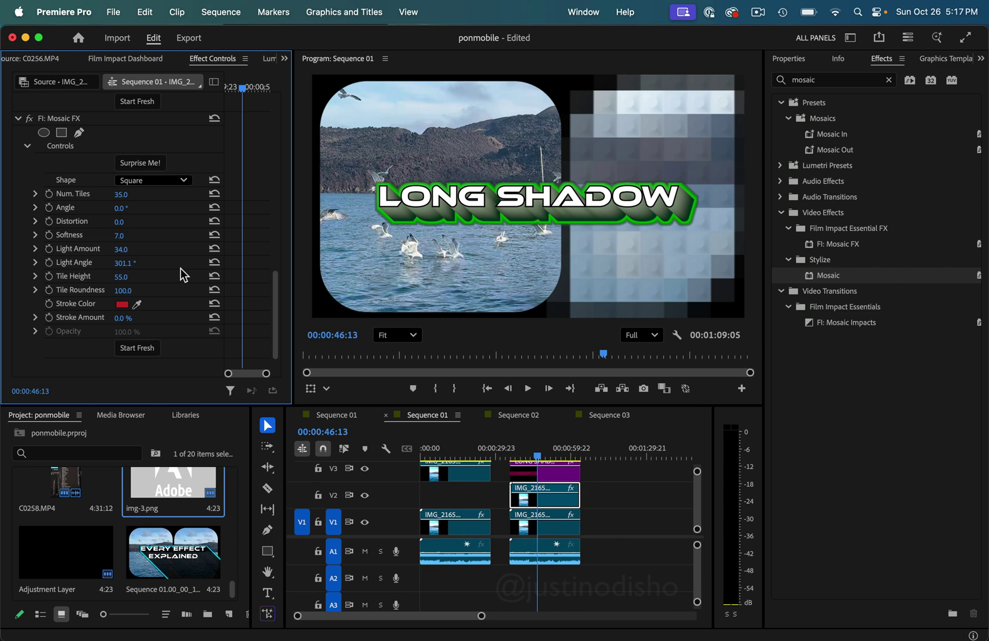
pyautogui.press('space')
pyautogui.press('space')
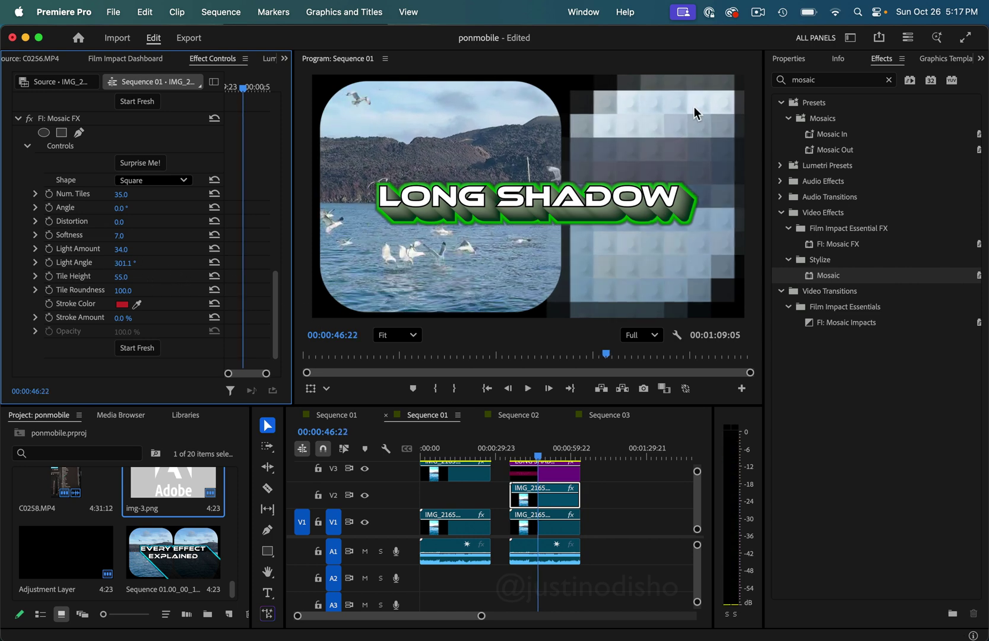
# Drag the Mosaic FX mask corners into a small four-sided patch over the water
pyautogui.scroll(10, 85, 160)
pyautogui.click(49, 112)
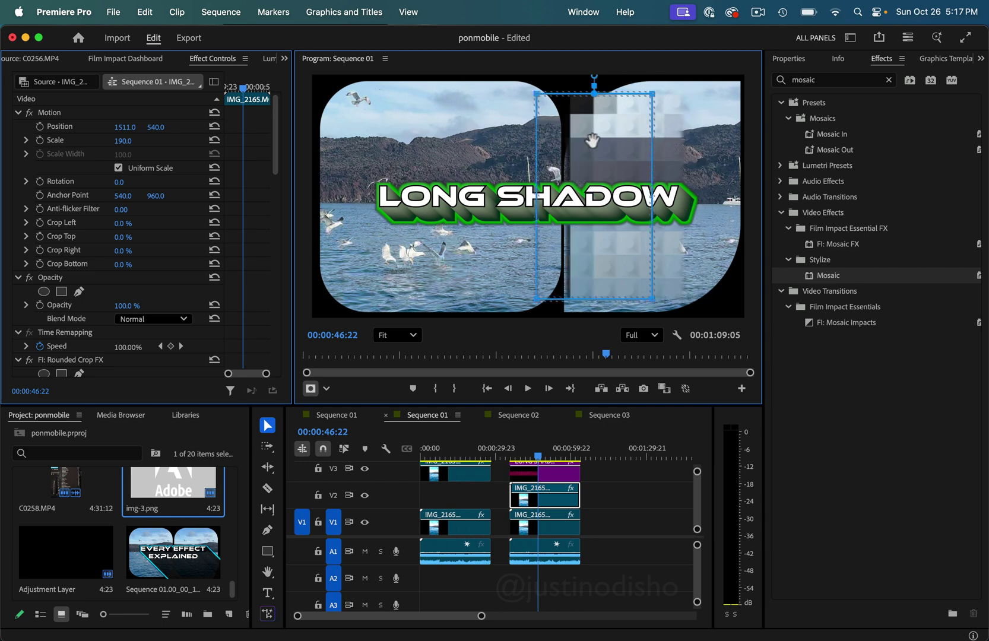
pyautogui.moveTo(527, 196); pyautogui.dragTo(589, 213)
pyautogui.moveTo(573, 318); pyautogui.dragTo(574, 294)
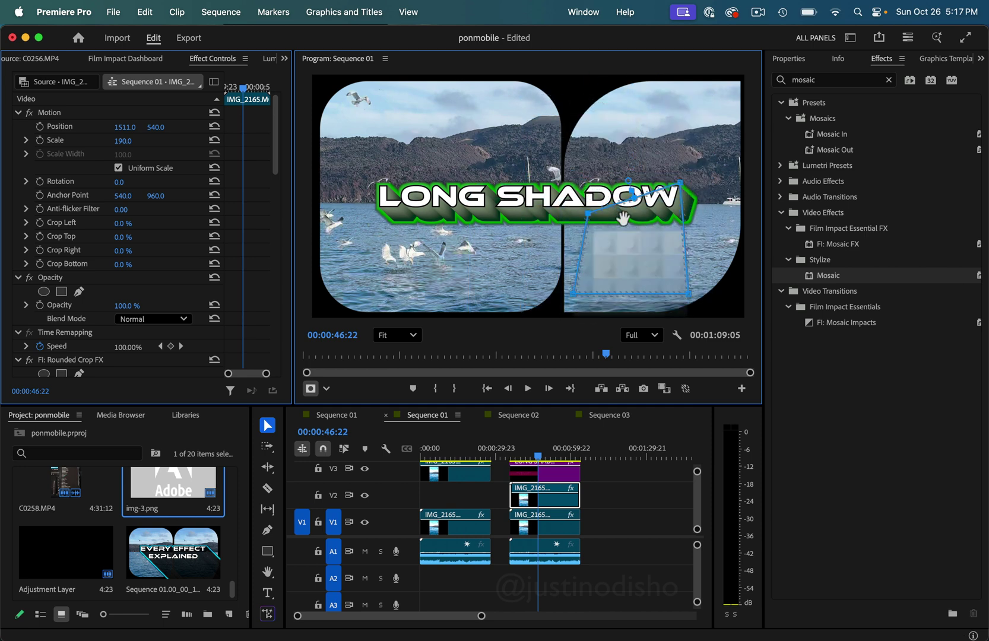
pyautogui.moveTo(684, 318); pyautogui.dragTo(600, 278)
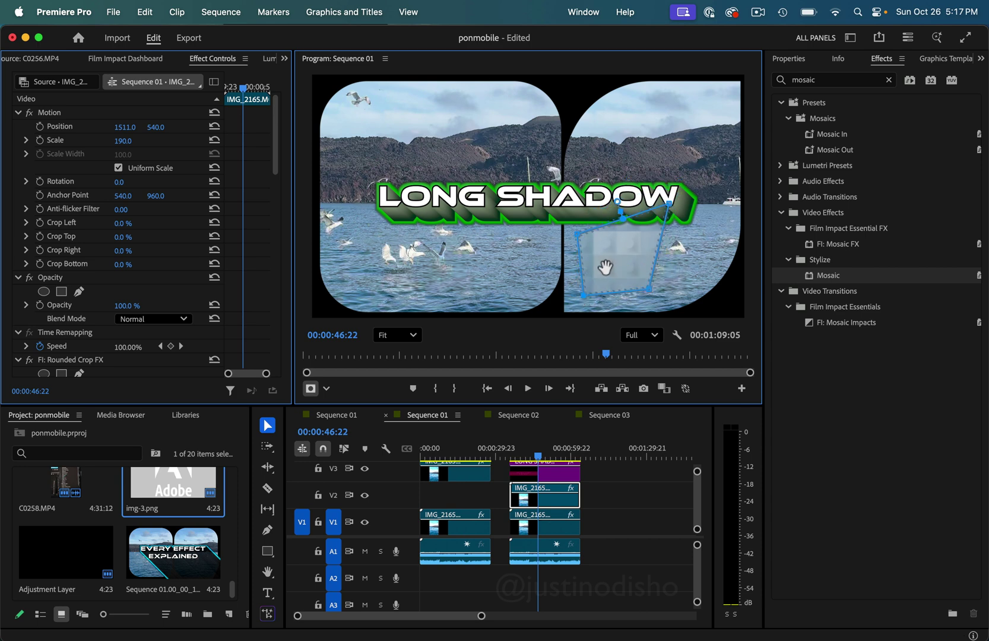
pyautogui.moveTo(669, 205); pyautogui.dragTo(692, 229)
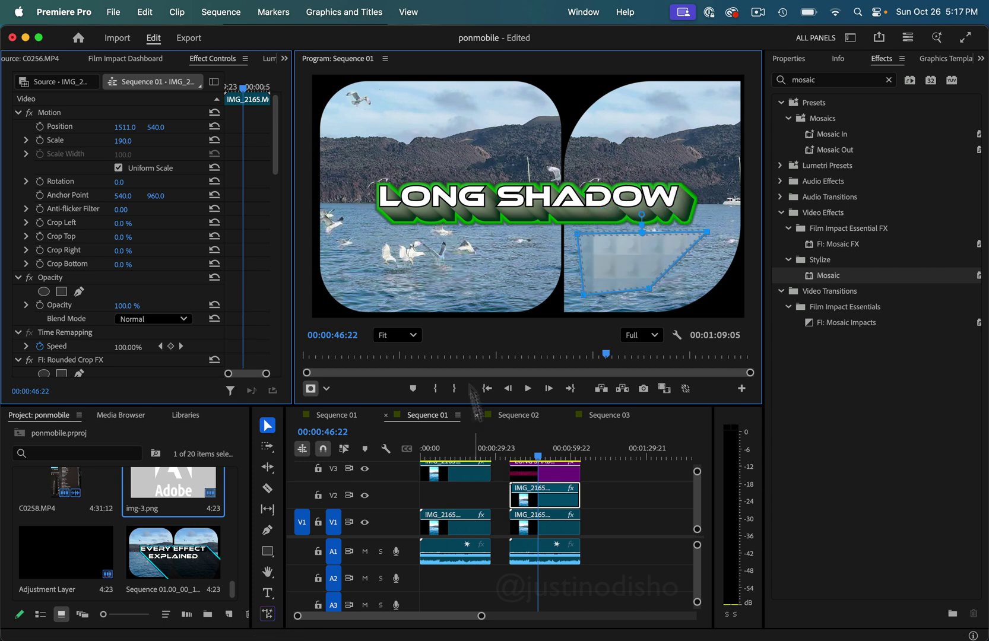
pyautogui.click(544, 522)
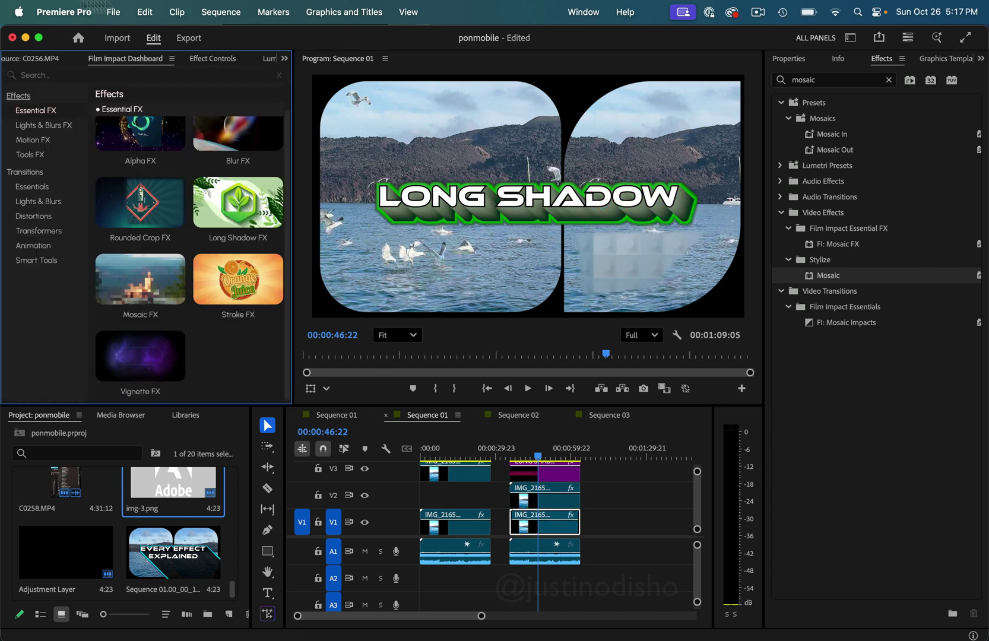
# Apply Vignette FX to the C0256.MP4 phone clip and set Lumetri Color's vignette amount to 0.2
pyautogui.click(347, 415)
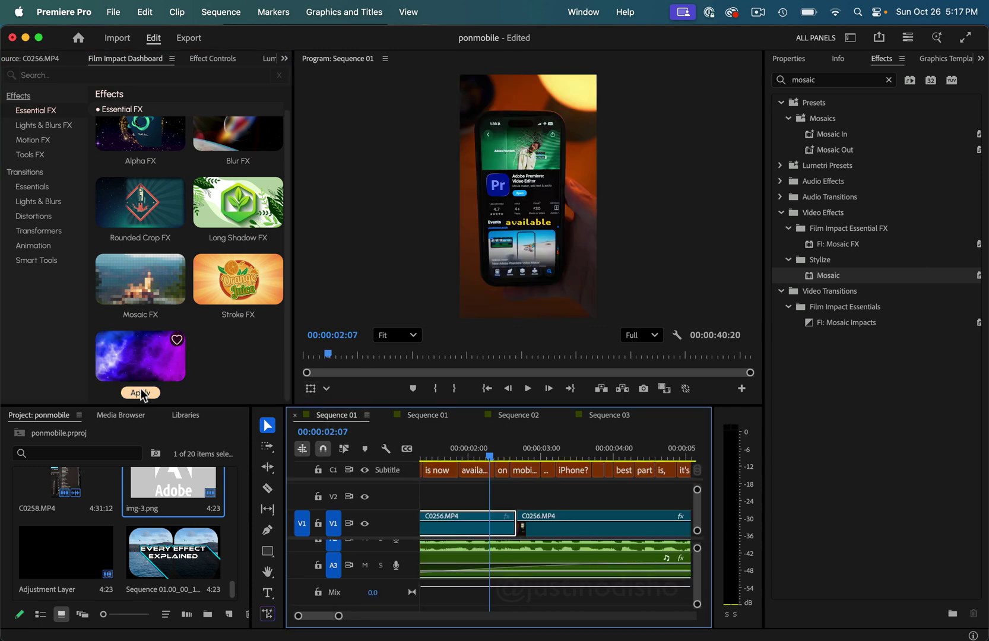
pyautogui.click(140, 393)
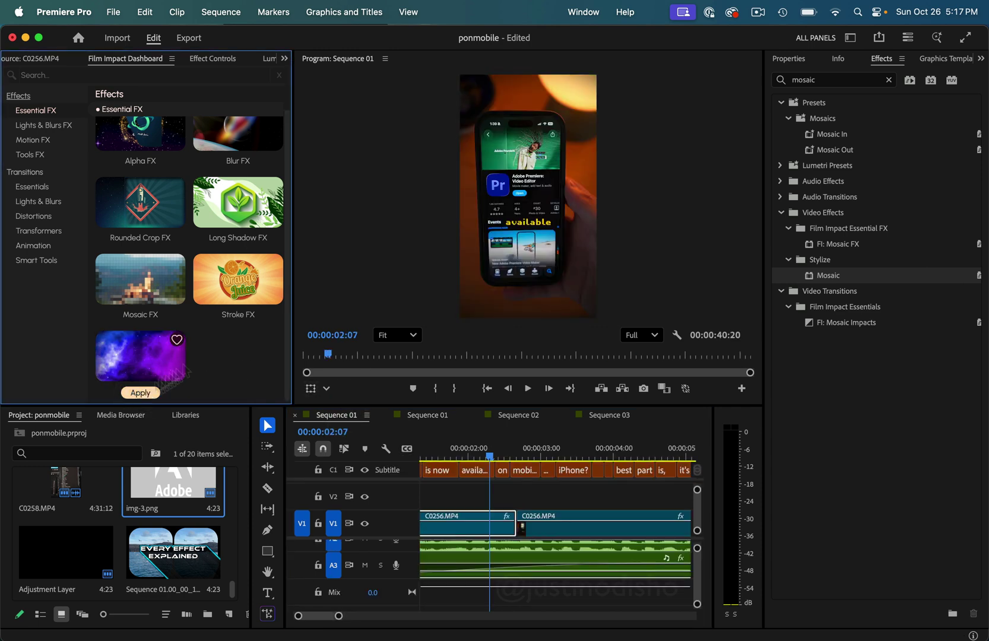
pyautogui.click(981, 59)
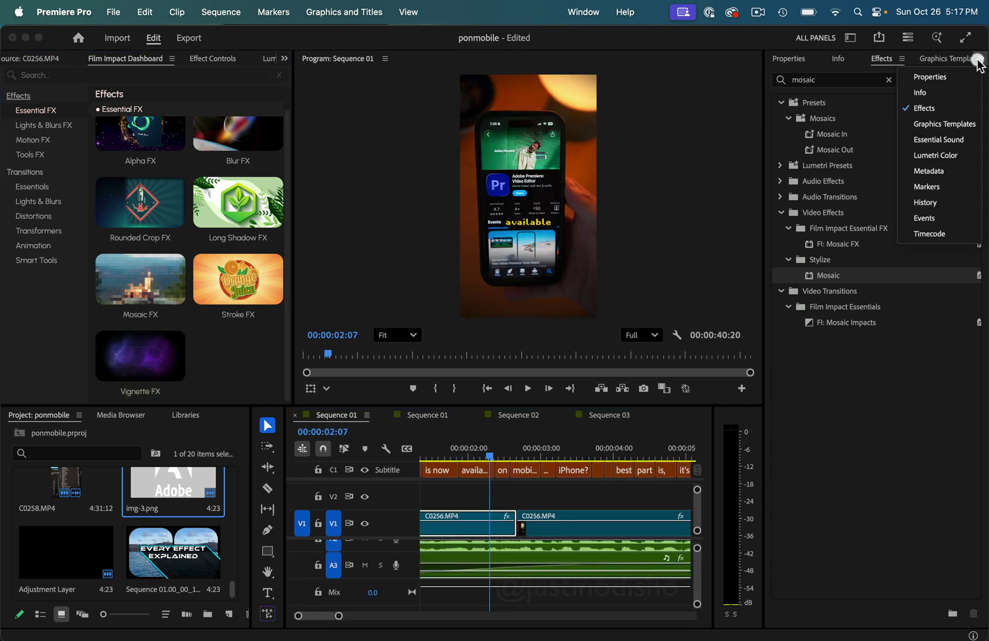
pyautogui.click(953, 157)
pyautogui.scroll(-10, 966, 333)
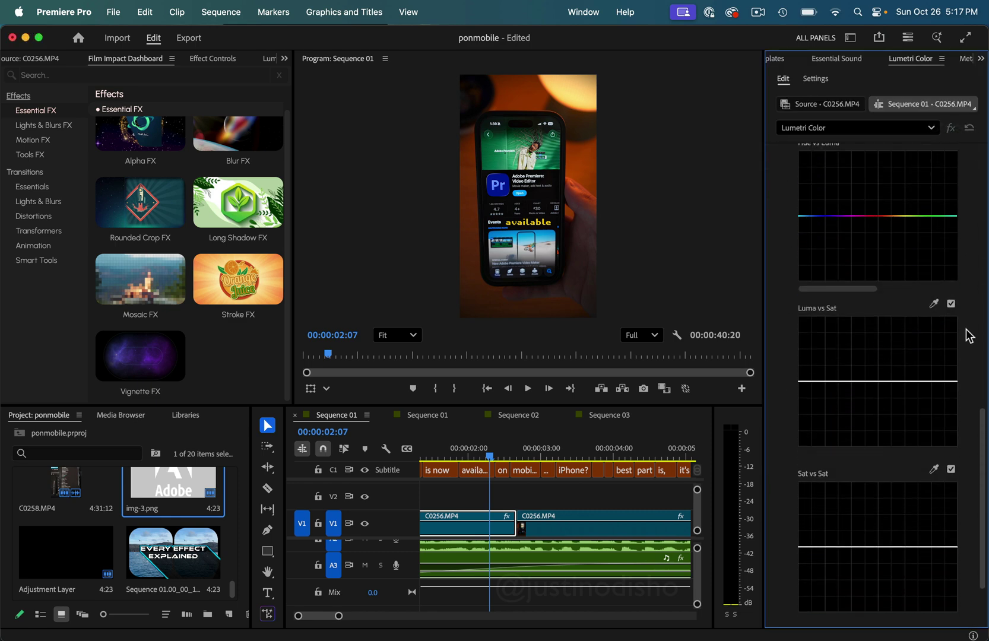
pyautogui.scroll(-5, 968, 333)
pyautogui.click(781, 590)
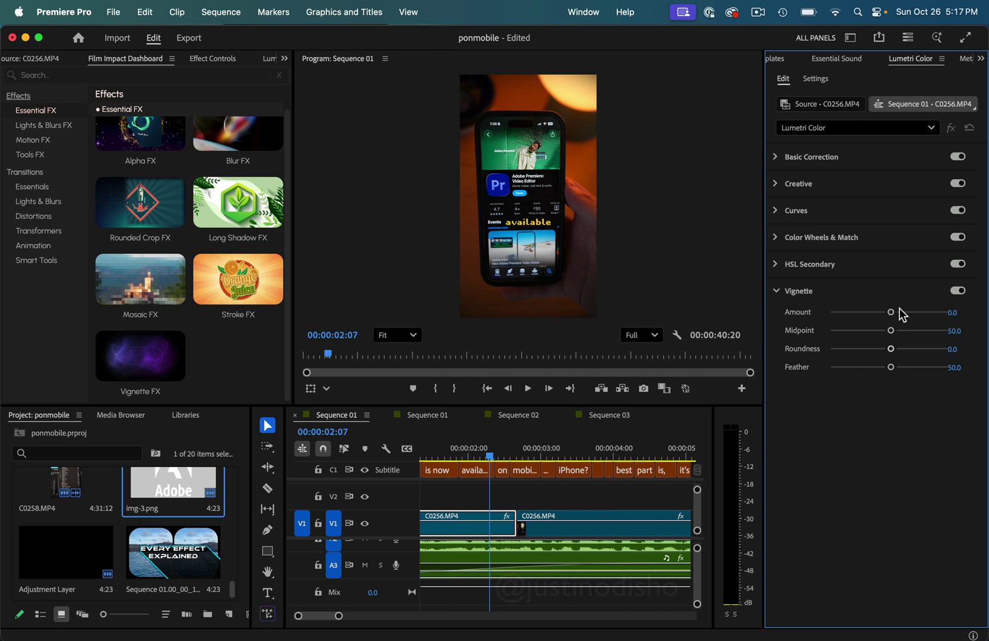
pyautogui.moveTo(901, 317)
pyautogui.mouseDown()
pyautogui.moveTo(870, 317)
pyautogui.moveTo(948, 317)
pyautogui.moveTo(837, 317)
pyautogui.moveTo(943, 312)
pyautogui.moveTo(833, 309)
pyautogui.moveTo(919, 310)
pyautogui.moveTo(895, 320)
pyautogui.mouseUp()
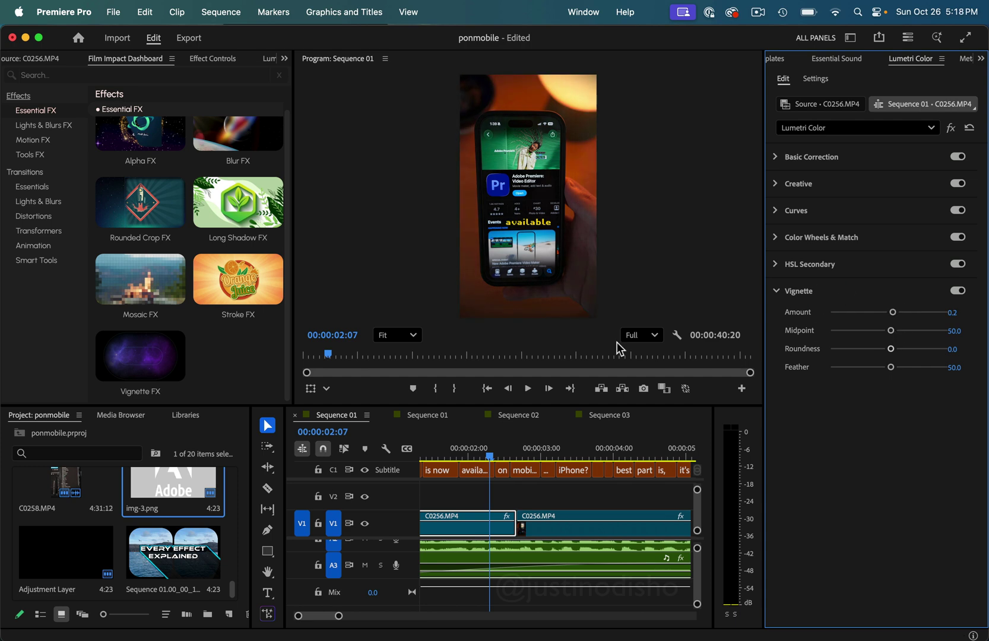
pyautogui.click(229, 59)
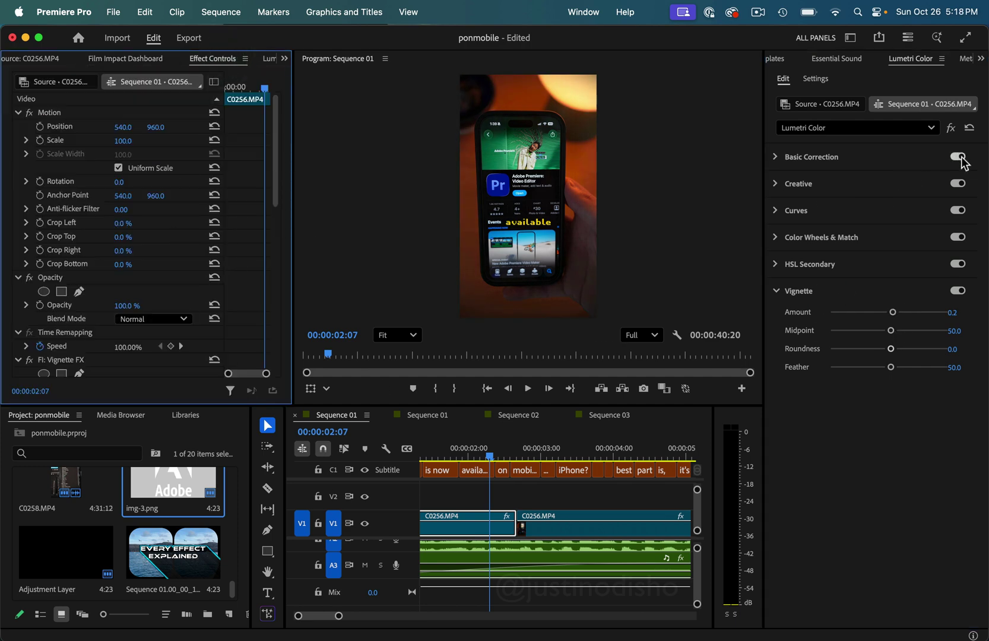
# Turn off Lumetri's vignette and narrow the Vignette FX width to 4.0%
pyautogui.click(959, 291)
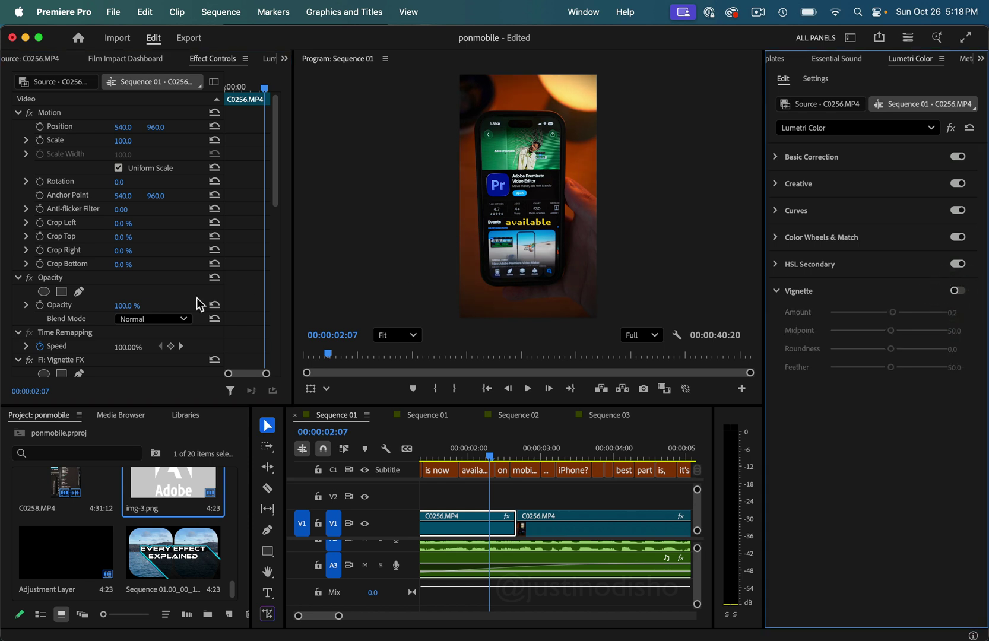
pyautogui.scroll(-5, 87, 360)
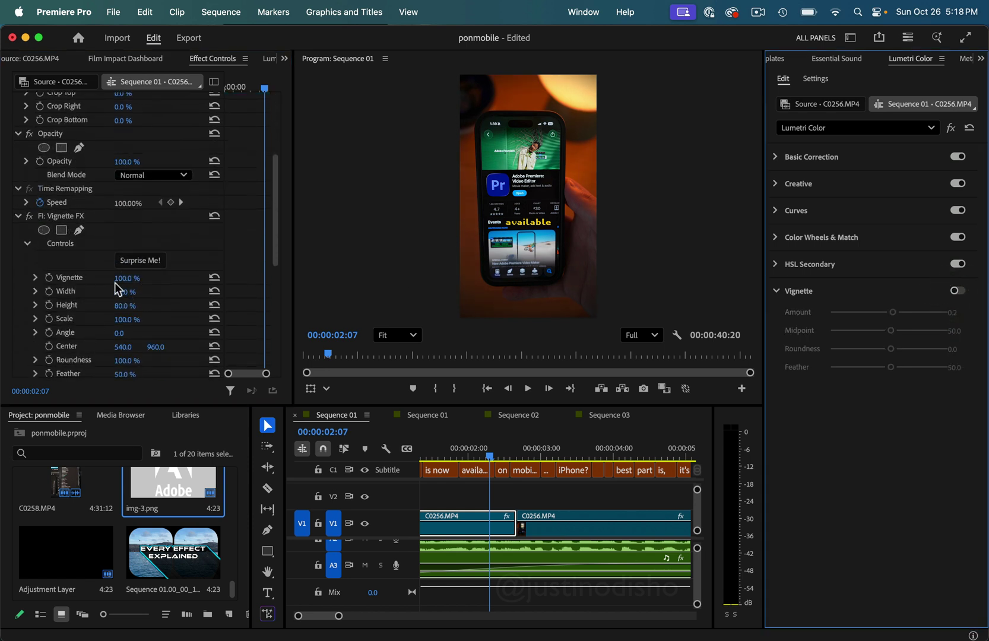
pyautogui.click(124, 283)
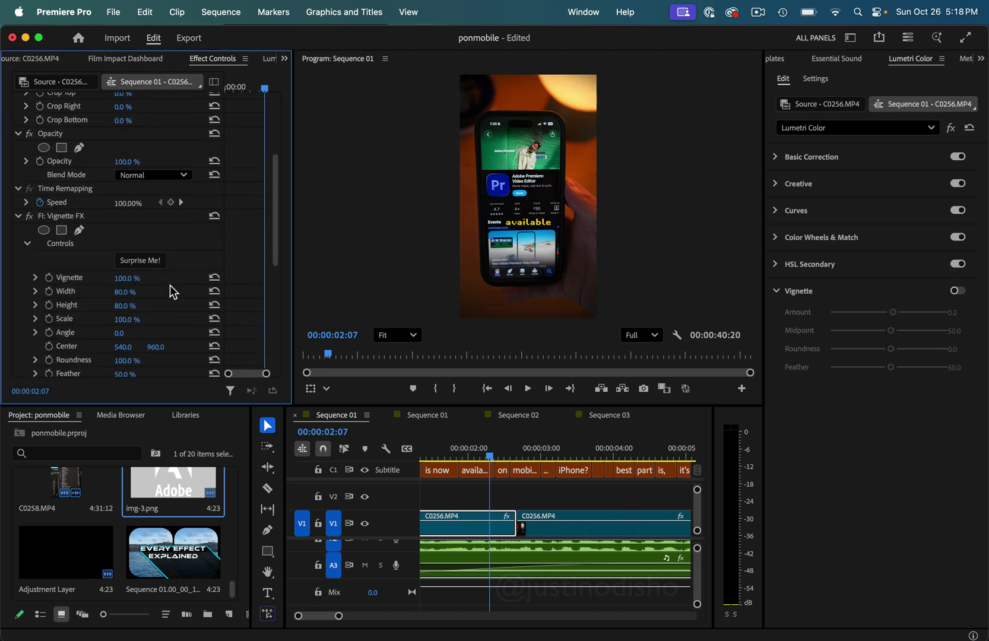
pyautogui.scroll(-1, 173, 292)
pyautogui.moveTo(123, 284)
pyautogui.mouseDown()
pyautogui.moveTo(89, 284)
pyautogui.moveTo(132, 293)
pyautogui.mouseUp()
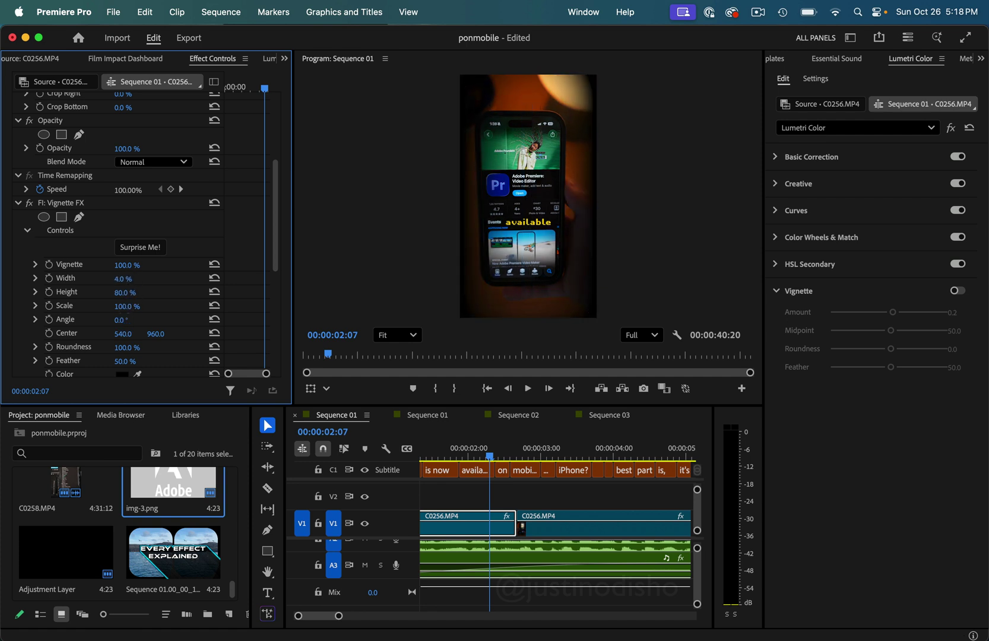
# Try a bright red Vignette FX colour, check blend modes, then set the colour back to black
pyautogui.click(527, 353)
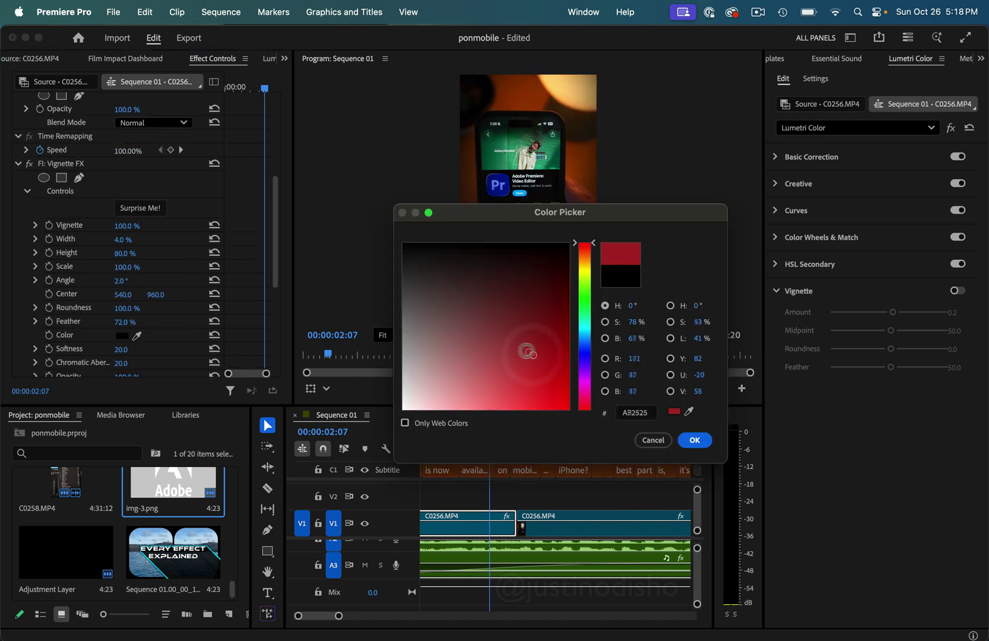
pyautogui.moveTo(527, 353); pyautogui.dragTo(568, 245)
pyautogui.click(695, 440)
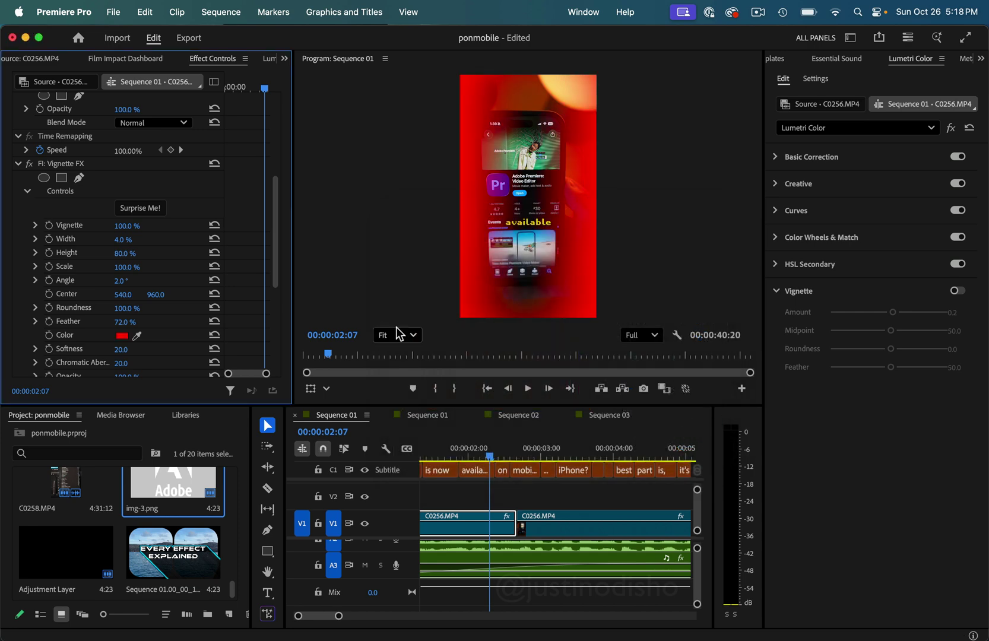
pyautogui.scroll(-4, 165, 313)
pyautogui.scroll(5, 166, 313)
pyautogui.click(161, 146)
pyautogui.click(159, 140)
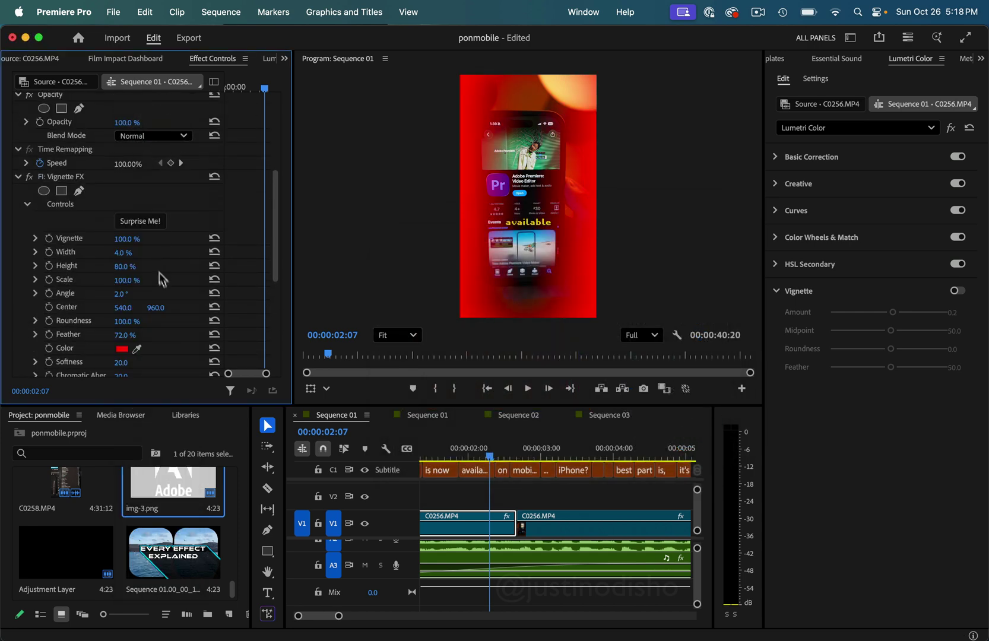
pyautogui.click(122, 350)
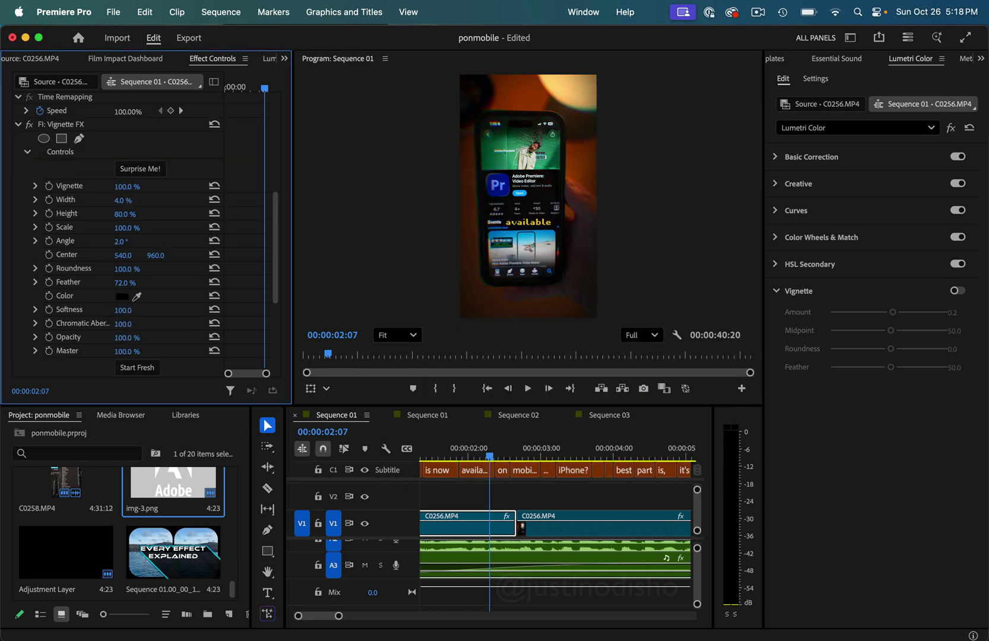
# Replay the phone clip from the start to review its black Vignette FX
pyautogui.scroll(3, 526, 151)
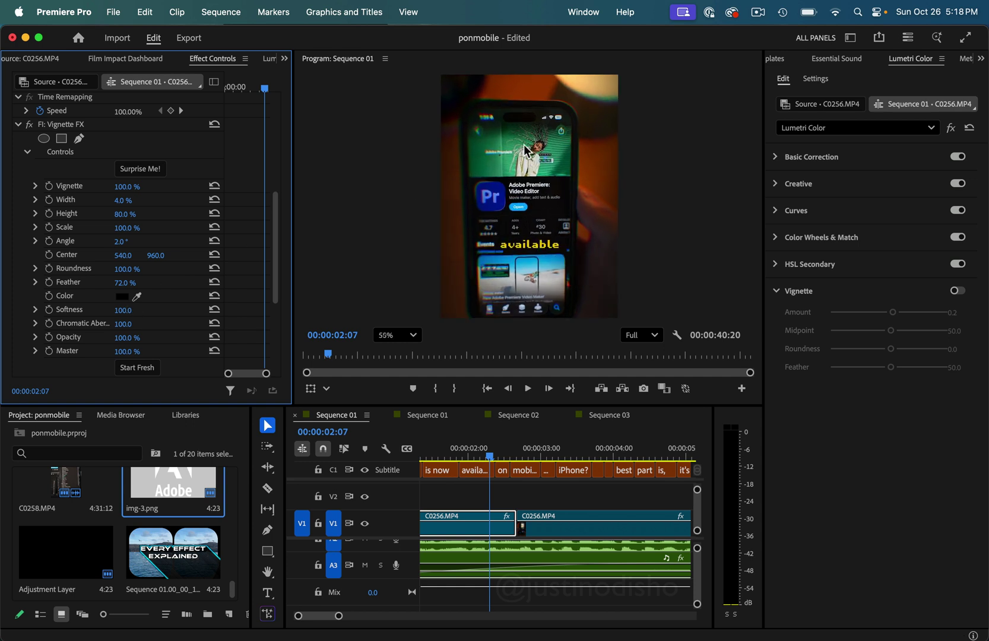
pyautogui.press('space')
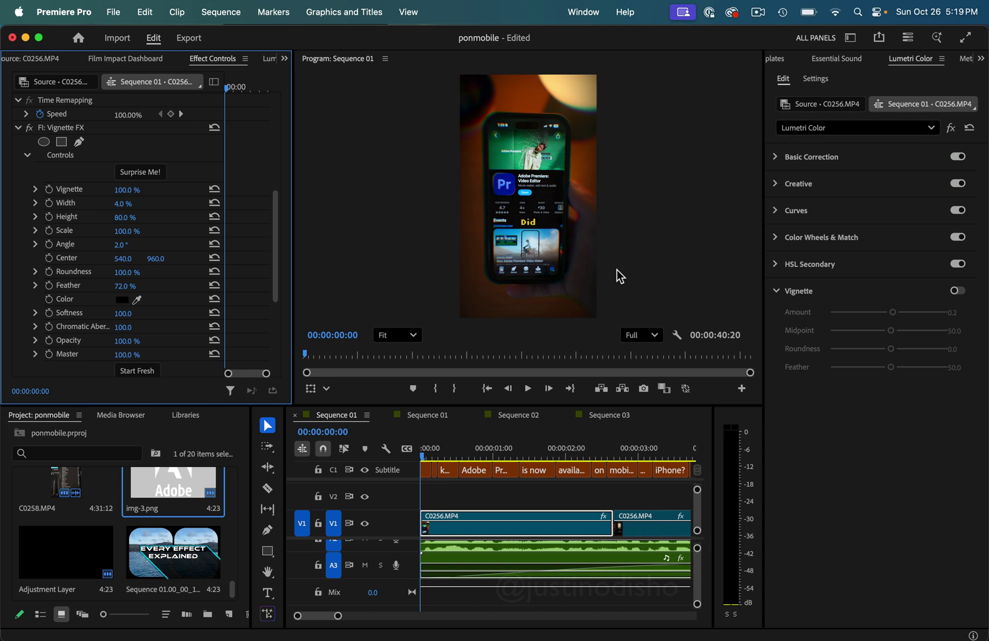
pyautogui.press('space')
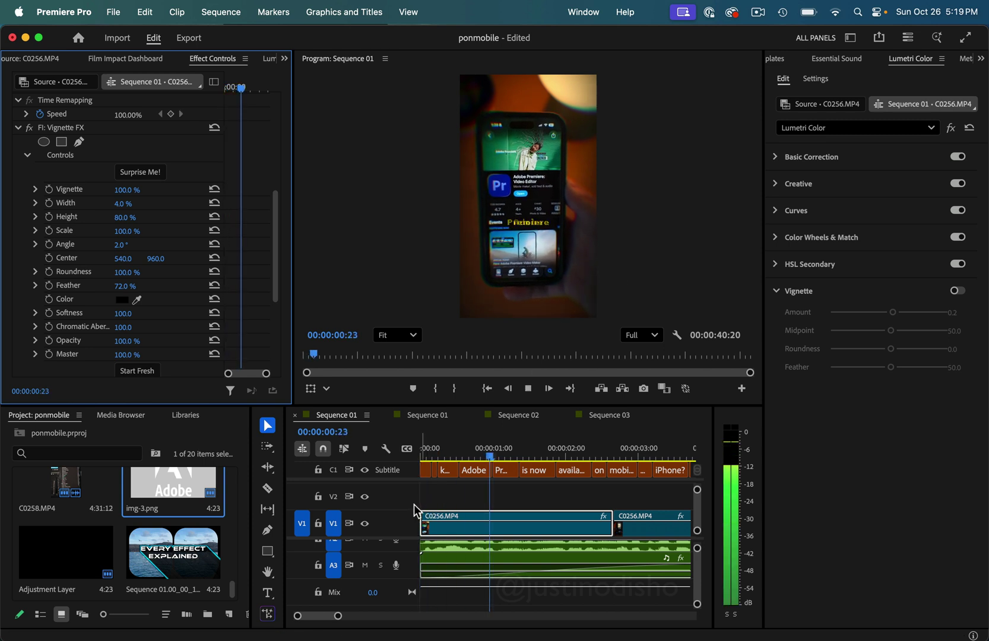
pyautogui.click(125, 59)
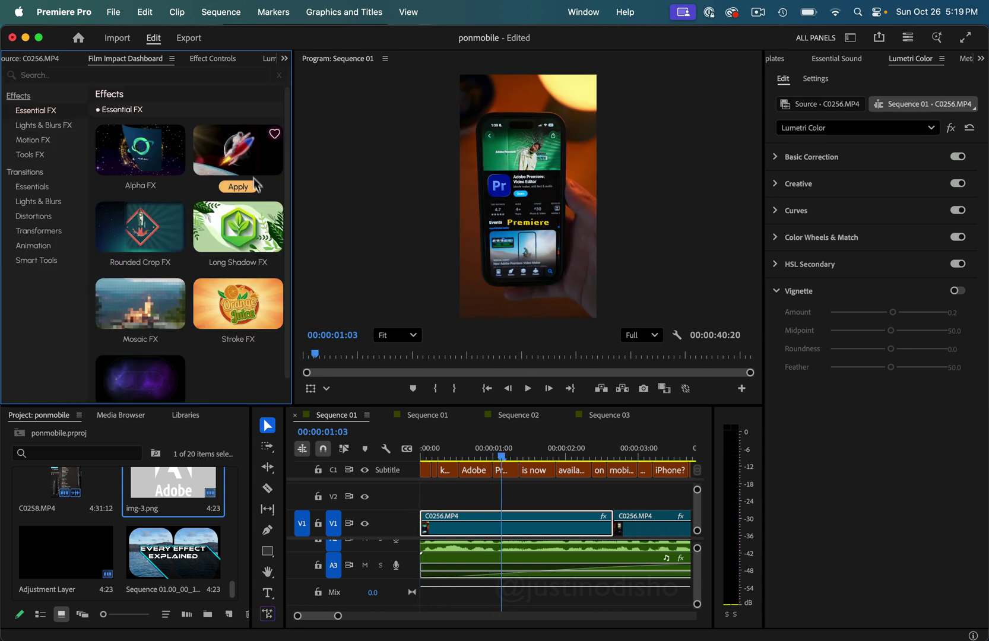
# Browse the Lights & Blurs FX category, including Bokeh Blur, Compound Blur, Echo Glow and Glint FX
pyautogui.click(50, 125)
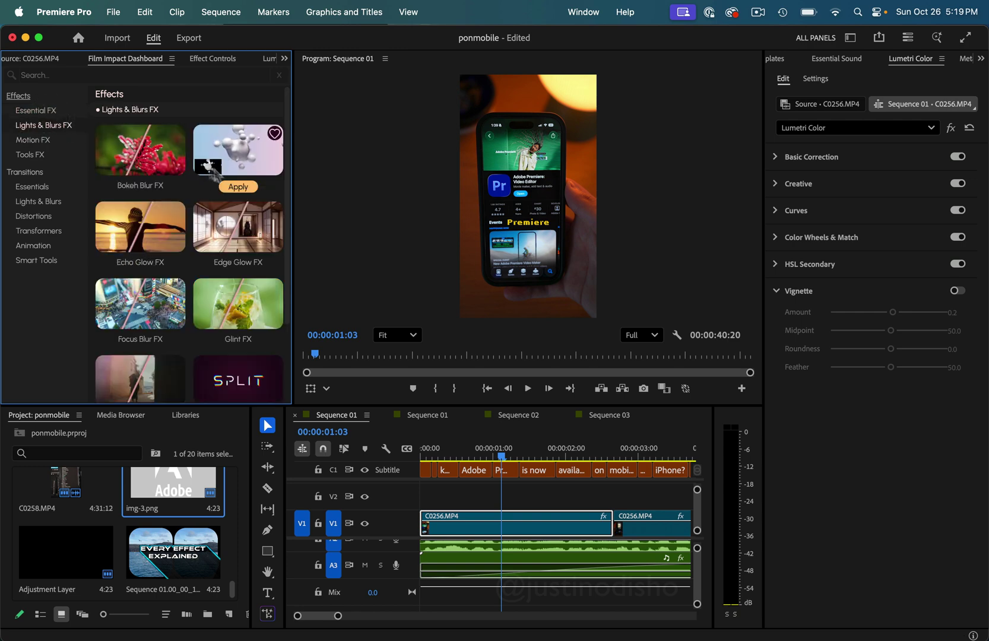
pyautogui.scroll(-2, 227, 184)
pyautogui.scroll(-2, 228, 184)
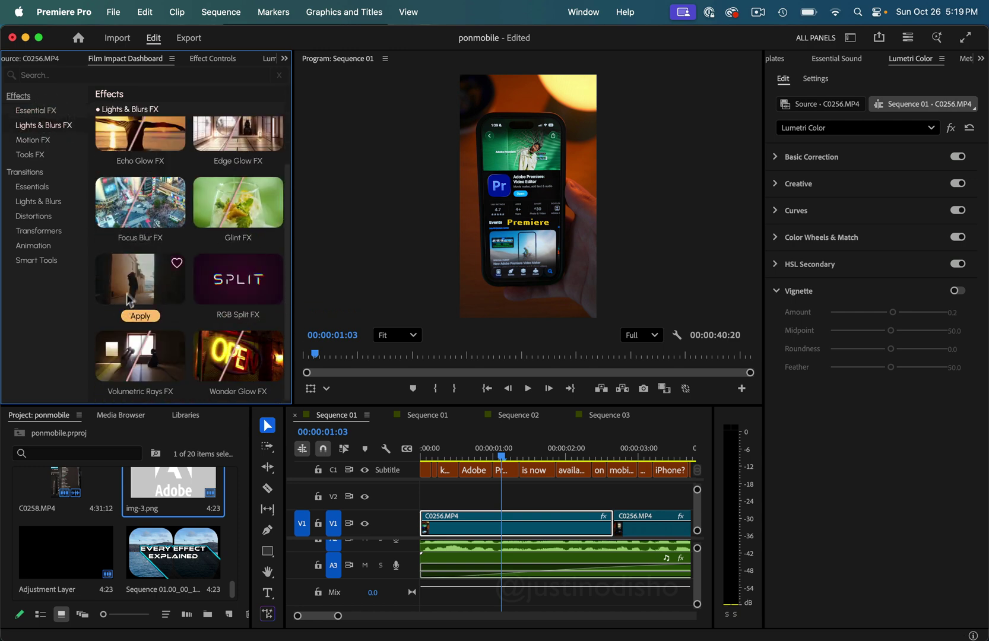
pyautogui.scroll(3, 142, 289)
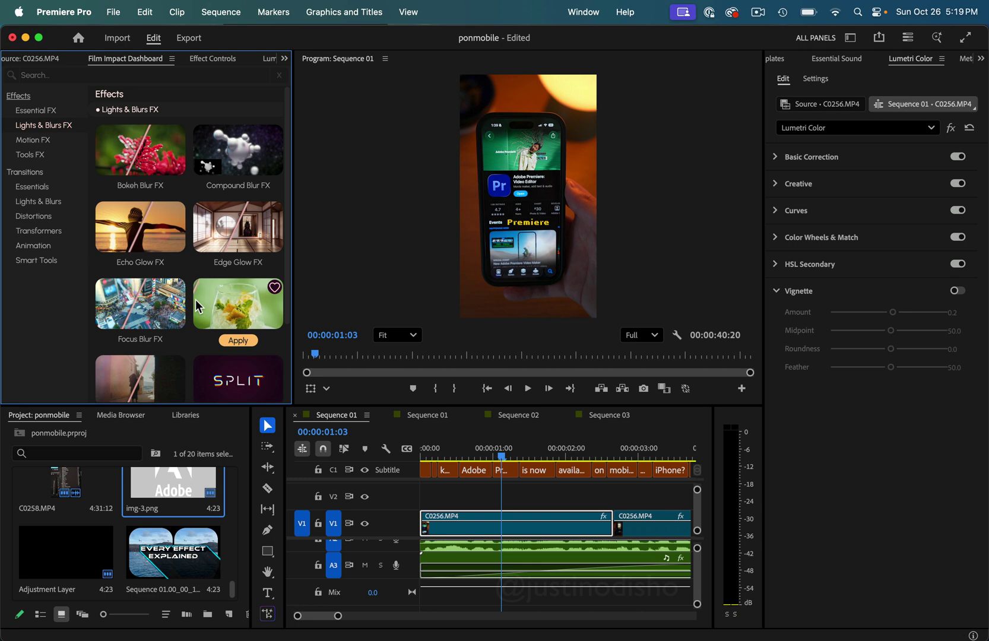